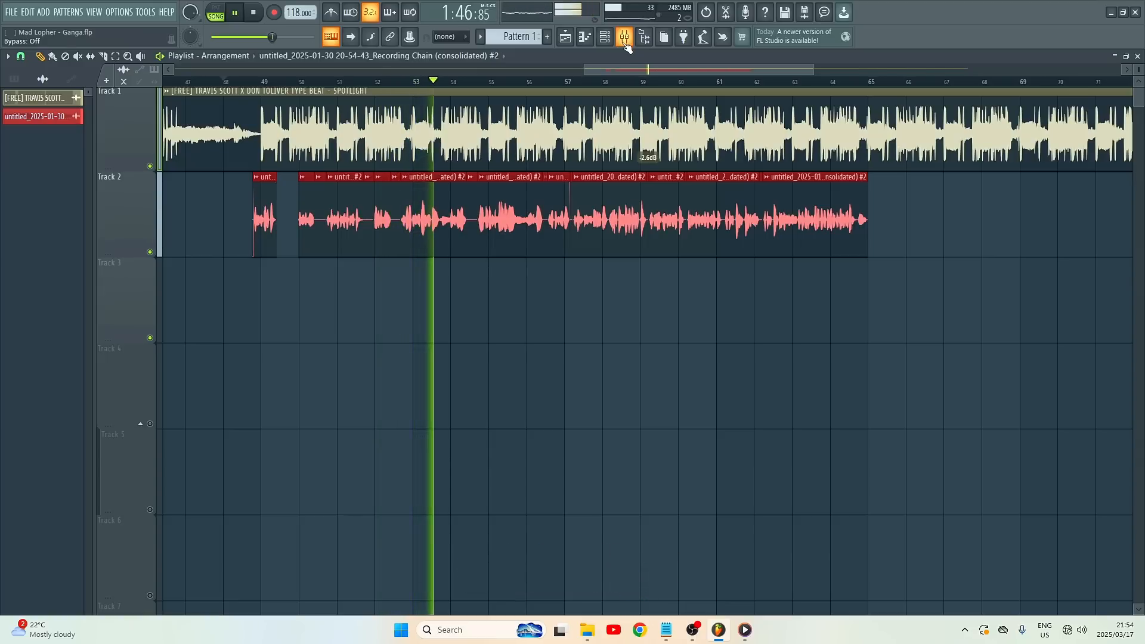
# - Recolor the vocal recording clips on Track 2 from the clip's name and color settings, choosing teal
pyautogui.click(921, 301)
pyautogui.rightClick(921, 301)
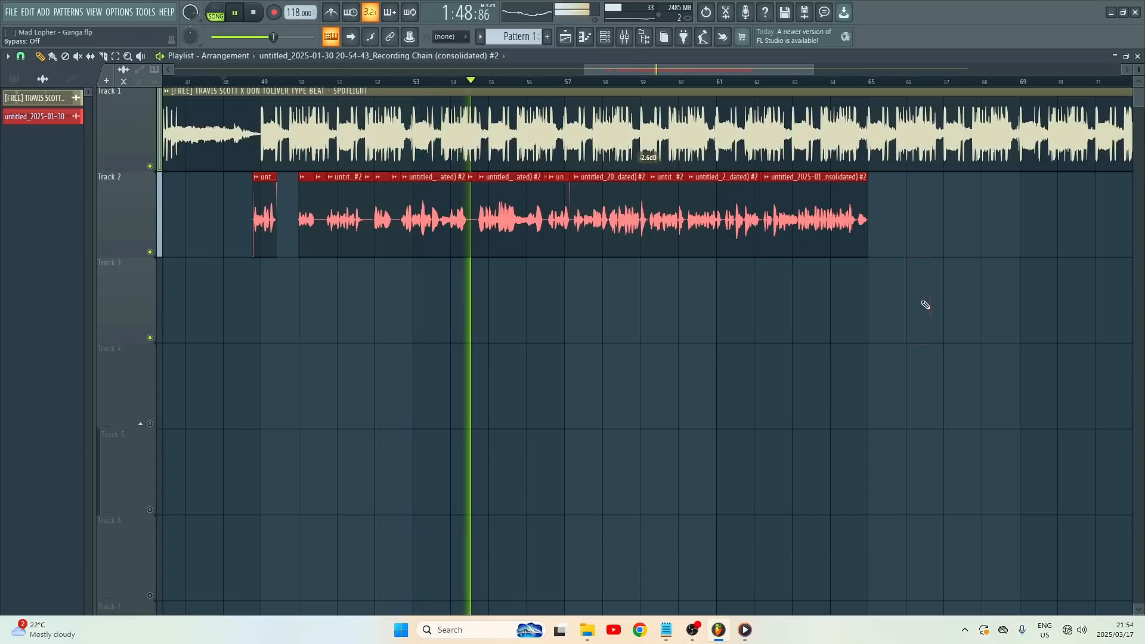
pyautogui.click(256, 178)
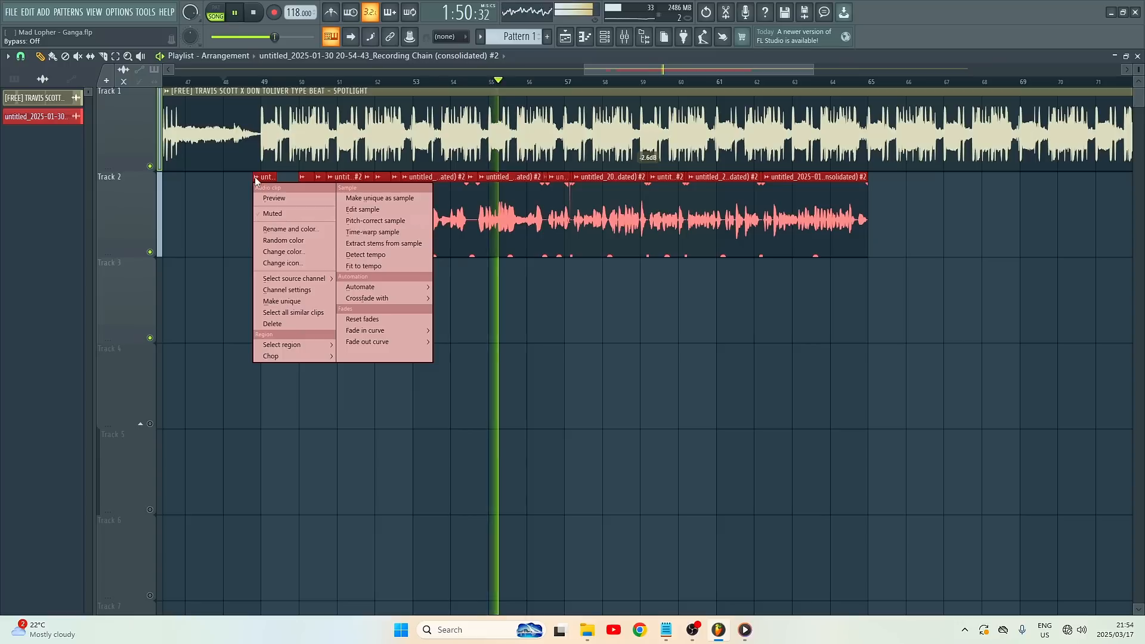
pyautogui.click(289, 230)
pyautogui.click(388, 371)
pyautogui.press('Return')
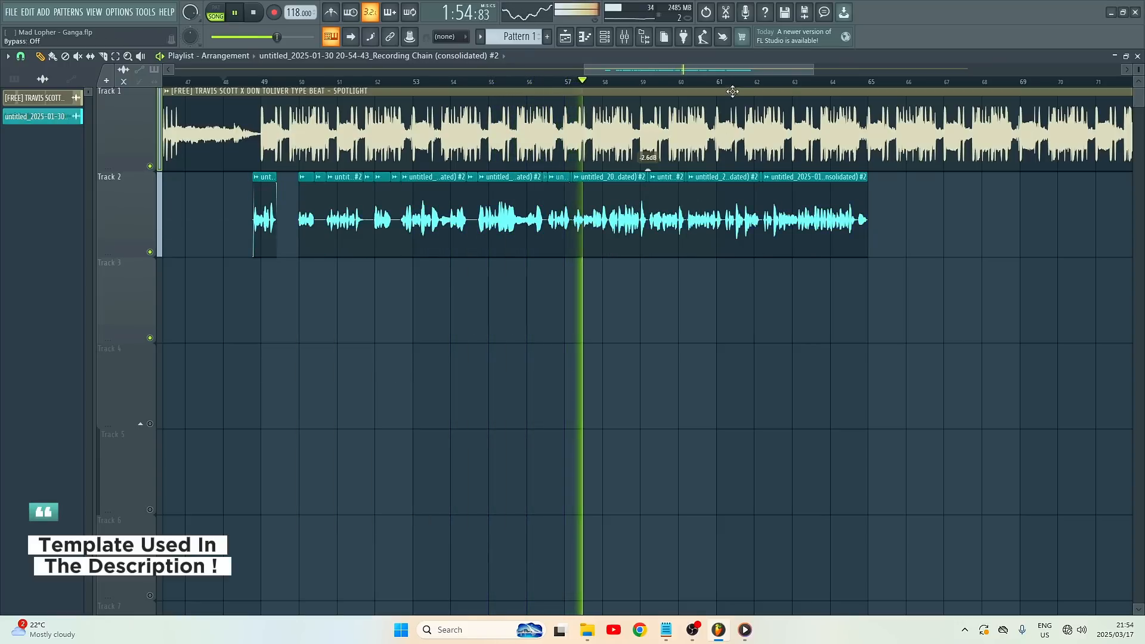
# - Stop playback, inspect the Vocal Chain insert in the mixer and frame the vocal clips in the playlist
pyautogui.moveTo(814, 69); pyautogui.dragTo(700, 74)
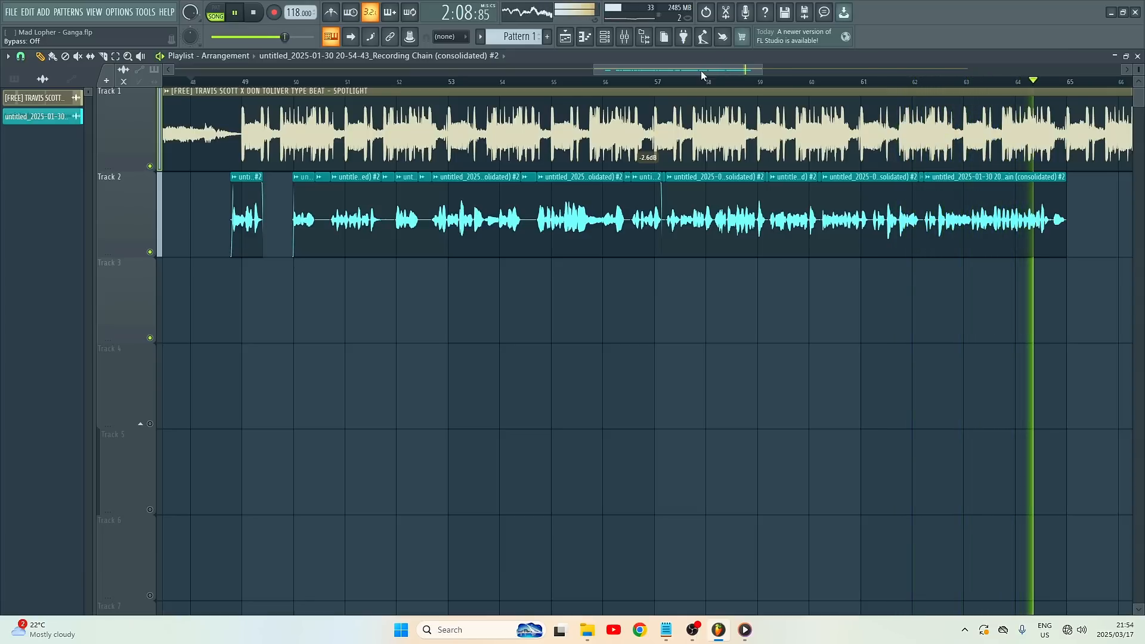
pyautogui.press('space')
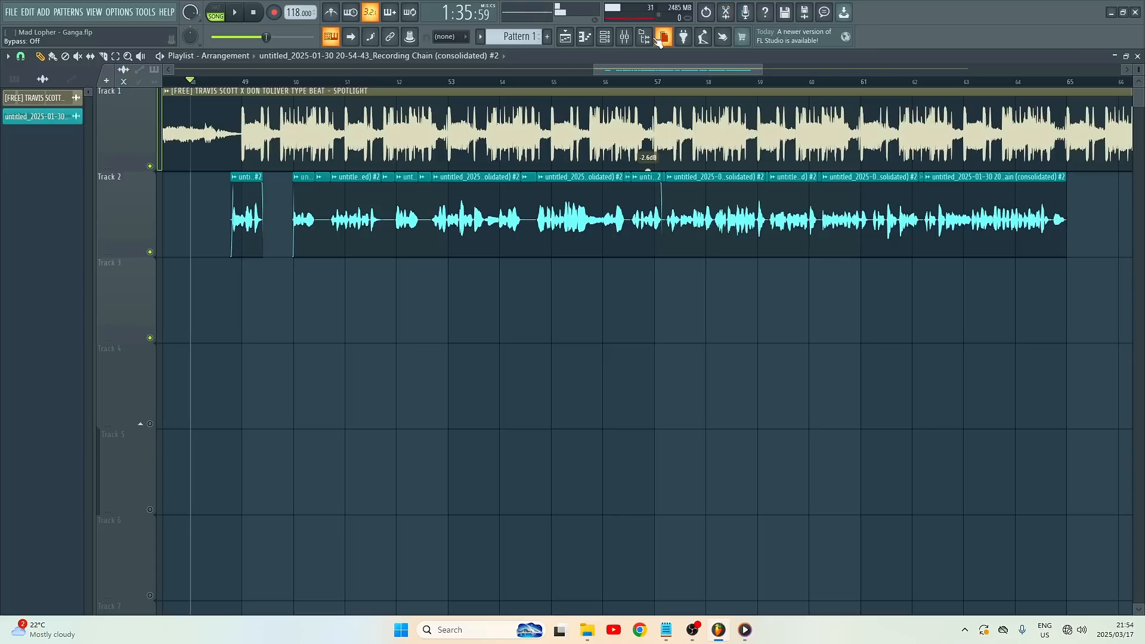
pyautogui.click(624, 36)
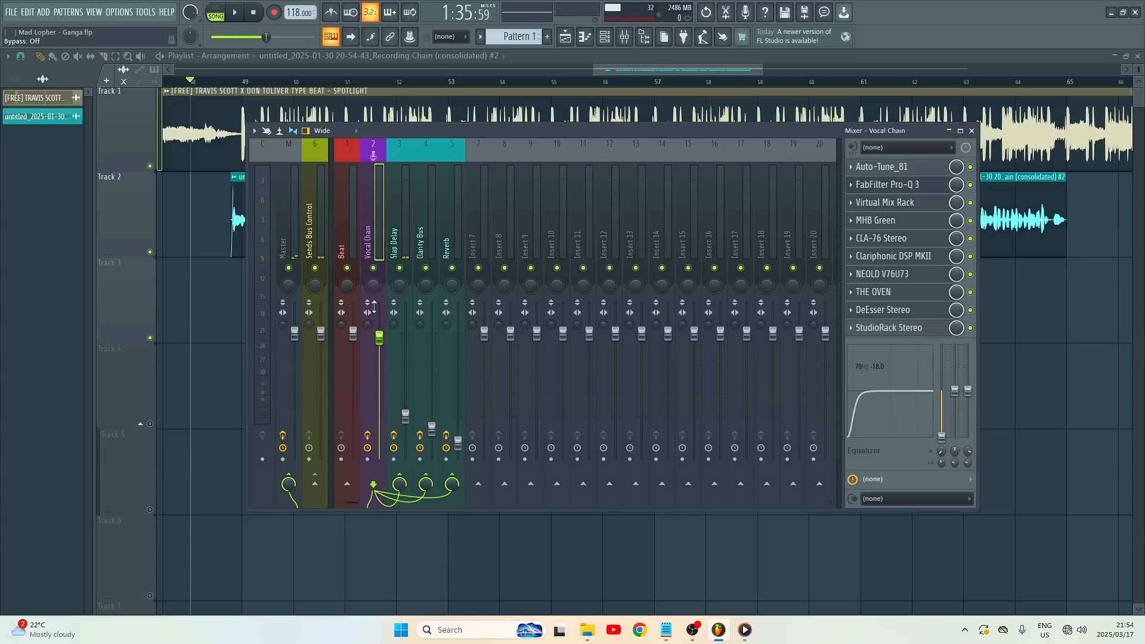
pyautogui.moveTo(700, 72); pyautogui.dragTo(685, 73)
pyautogui.moveTo(597, 72); pyautogui.dragTo(620, 70)
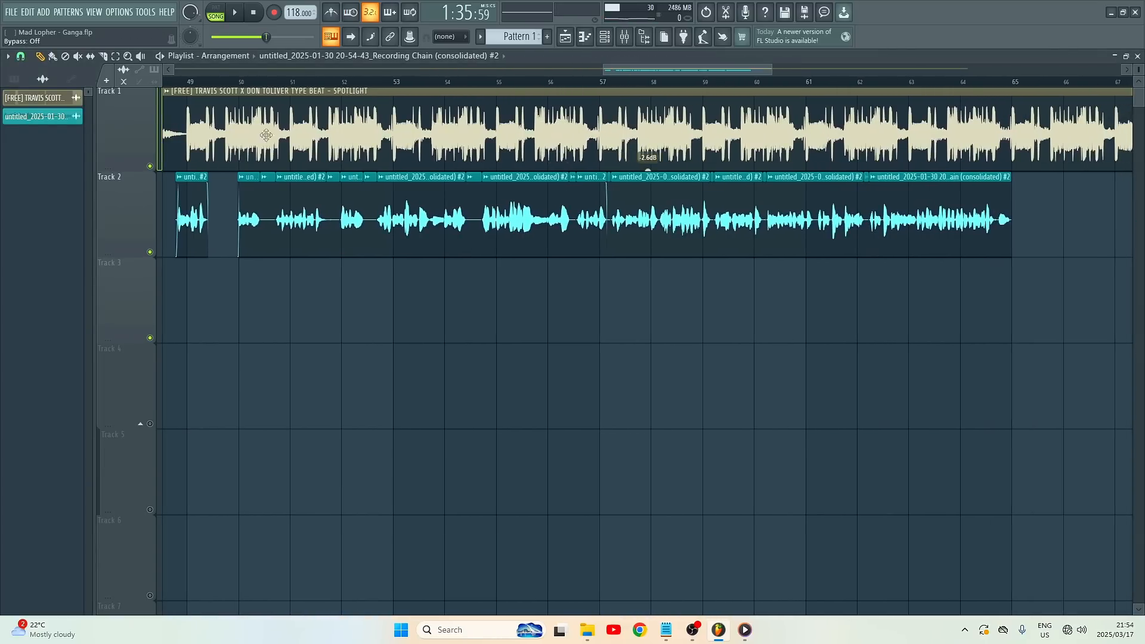
# - Mute the beat on Track 1 and, using a finer snap grid, place the playhead at the first vocal clip
pyautogui.click(149, 166)
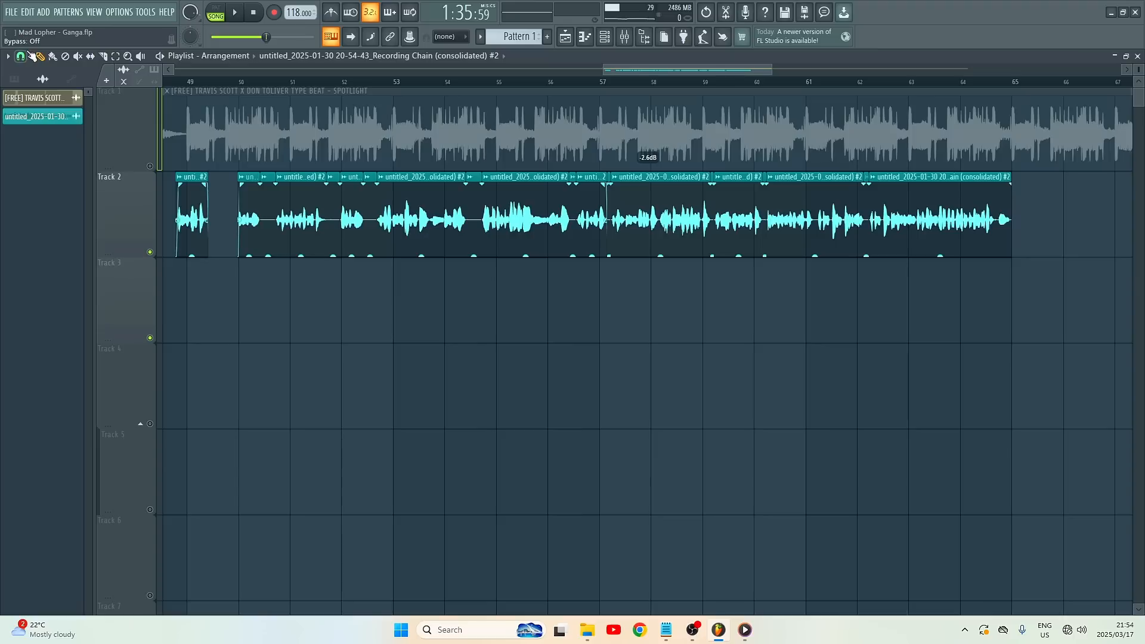
pyautogui.click(21, 57)
pyautogui.click(36, 112)
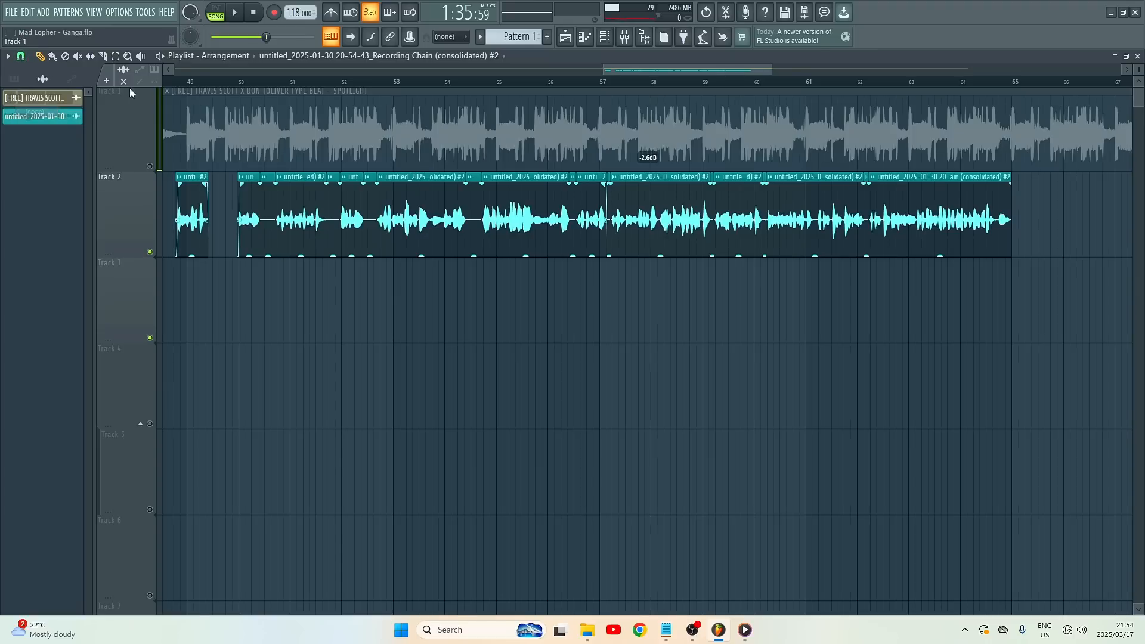
pyautogui.click(178, 83)
# - In the mixer, mute the Sends Bus Control track and bypass every Vocal Chain effect except Auto-Tune_81
pyautogui.press('F9')
pyautogui.click(399, 268)
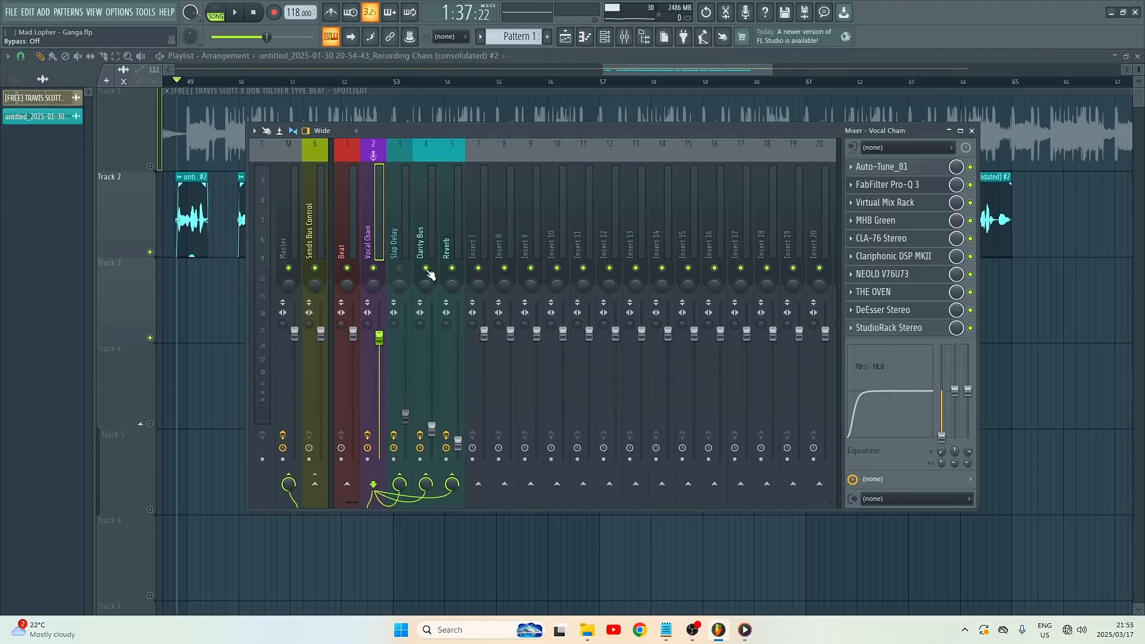
pyautogui.click(399, 267)
pyautogui.click(315, 268)
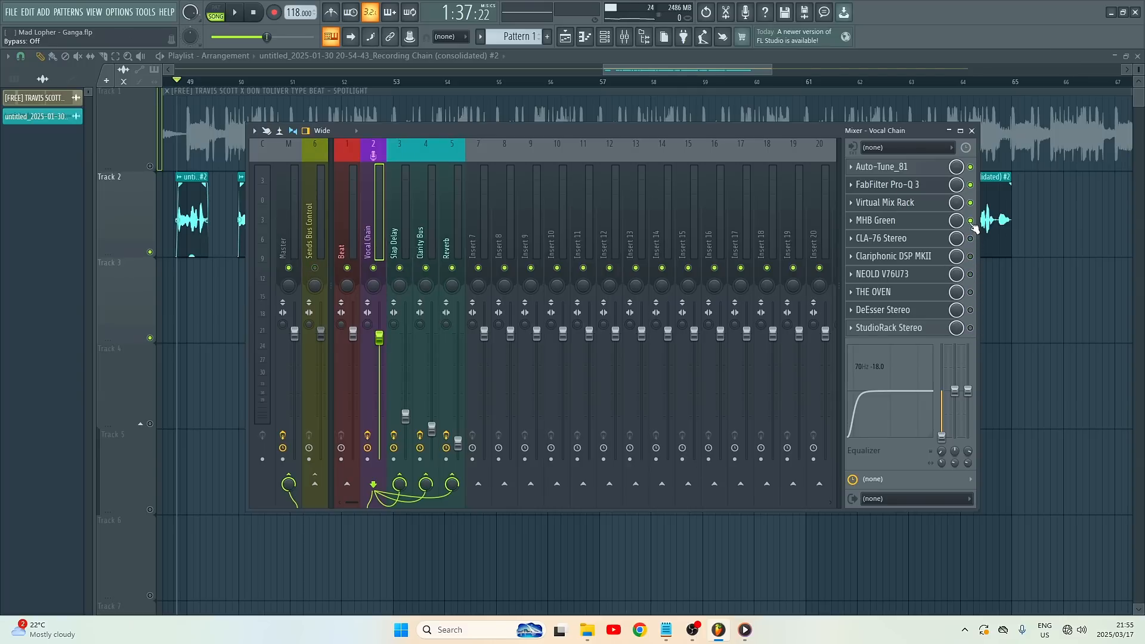
pyautogui.rightClick(971, 187)
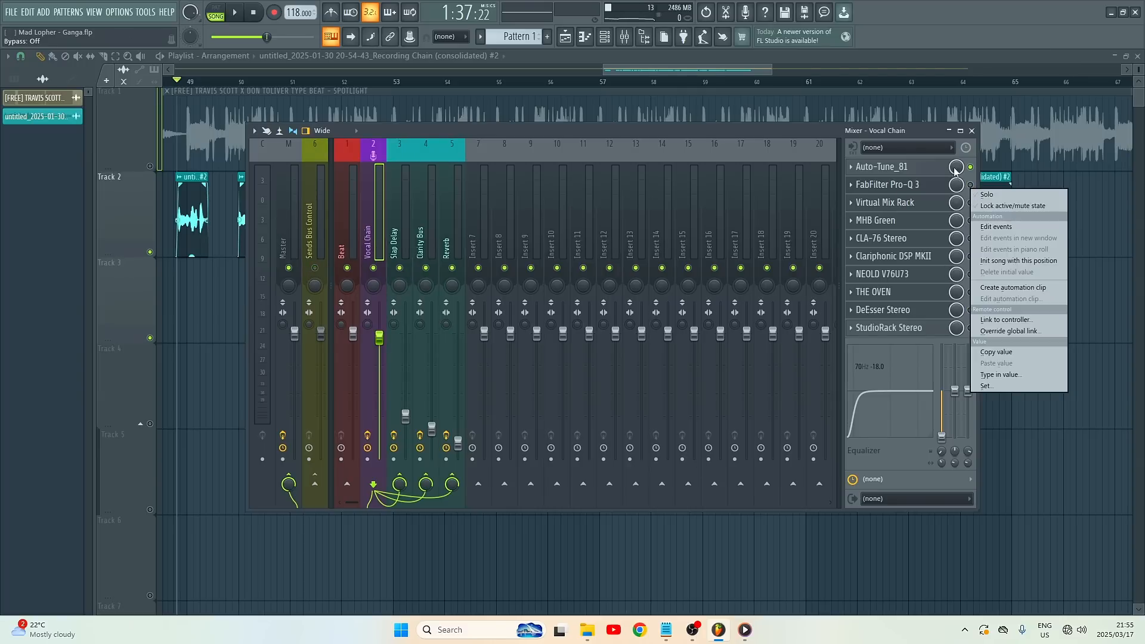
pyautogui.click(910, 132)
# - Play back the vocal with only Auto-Tune_81 active, then stop playback
pyautogui.press('space')
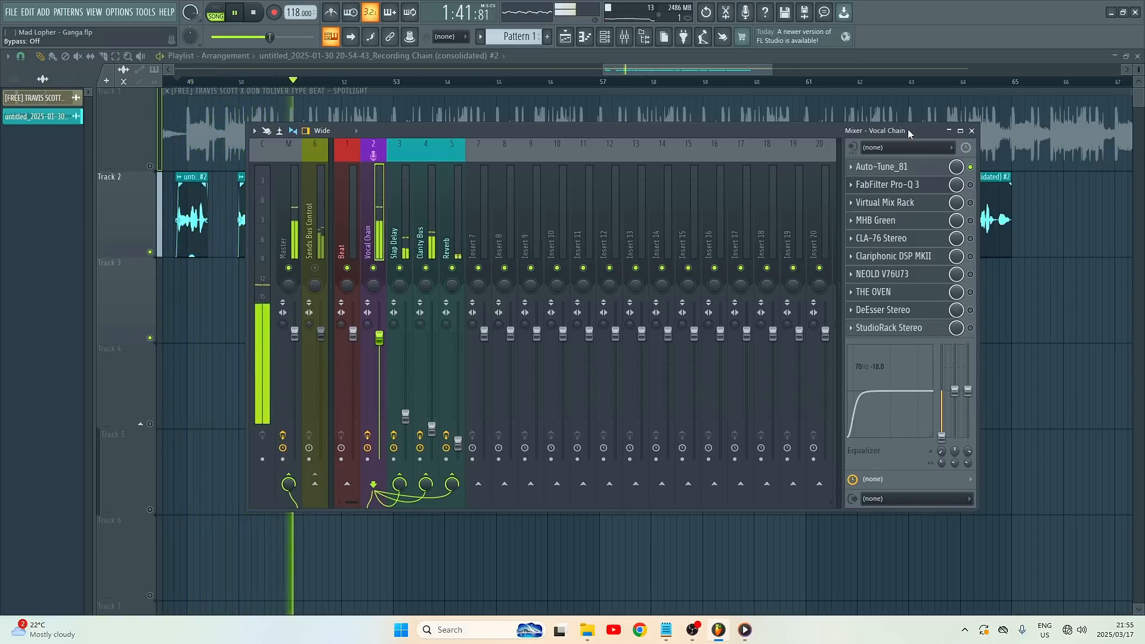
pyautogui.press('space')
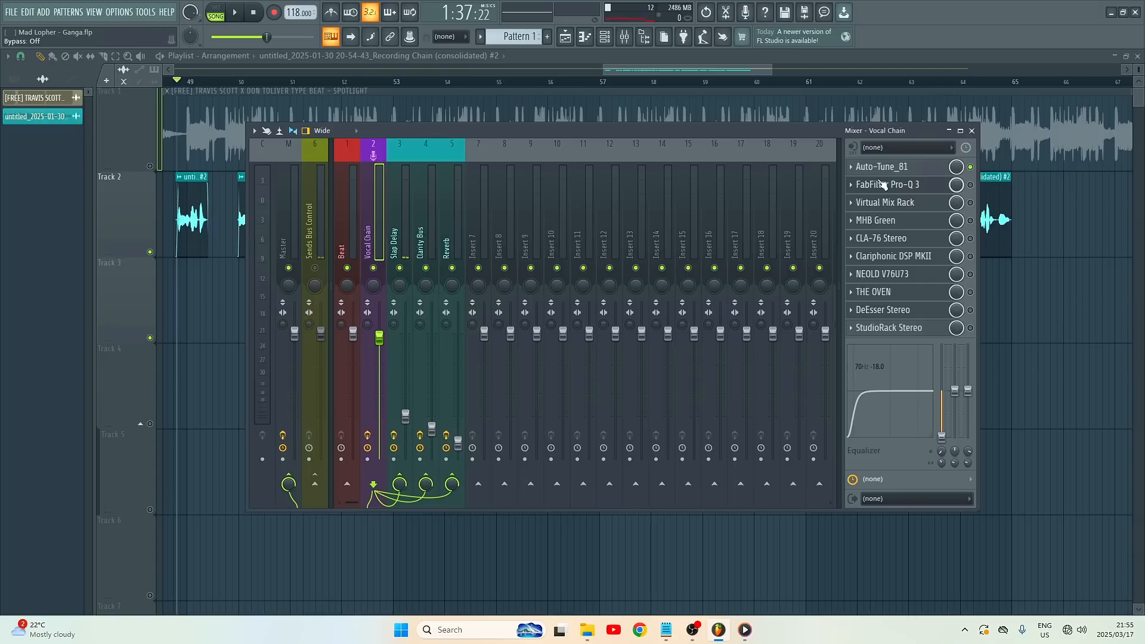
pyautogui.press('space')
pyautogui.press('space')
# - Enable FabFilter Pro-Q 3 on the Vocal Chain and delete its two bell bands near 213 Hz and 6 kHz
pyautogui.click(915, 190)
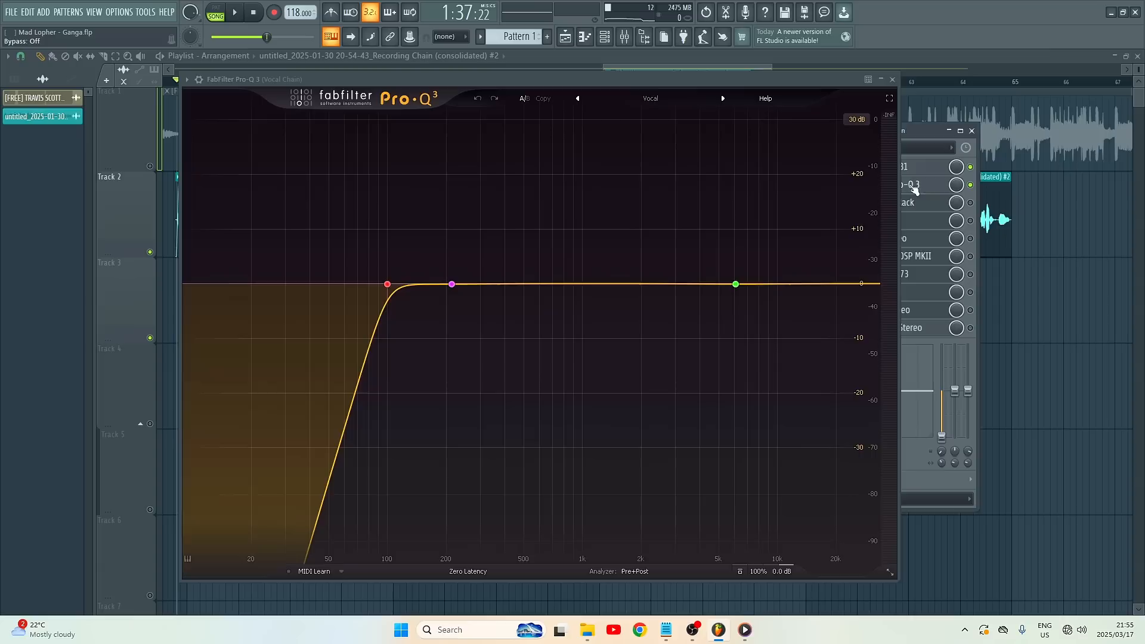
pyautogui.moveTo(389, 290)
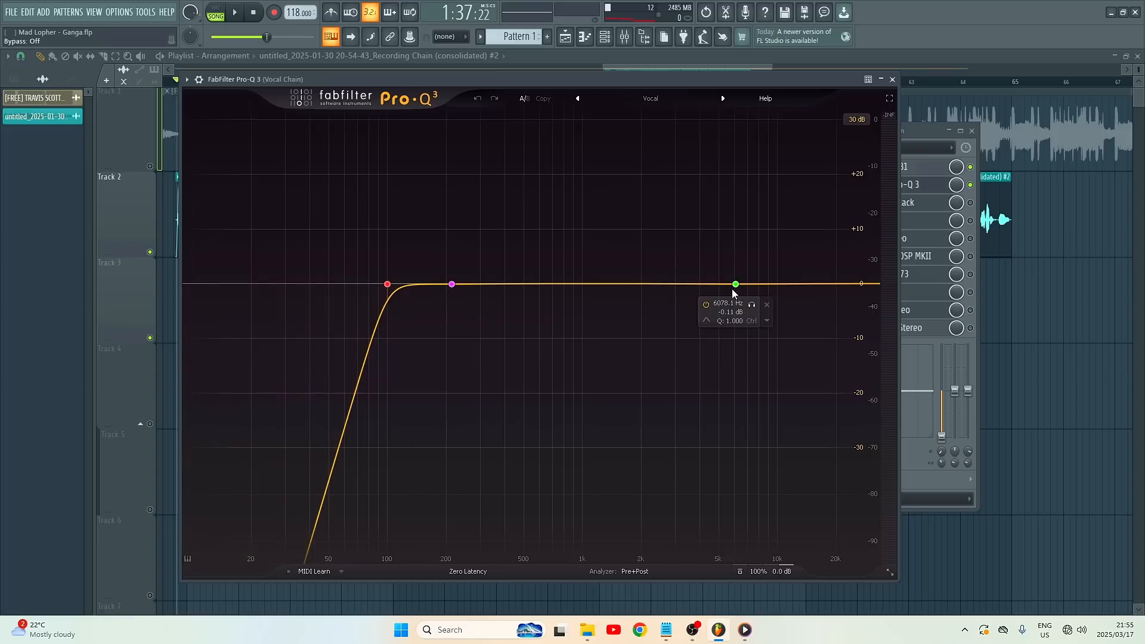
pyautogui.moveTo(736, 285); pyautogui.dragTo(738, 290)
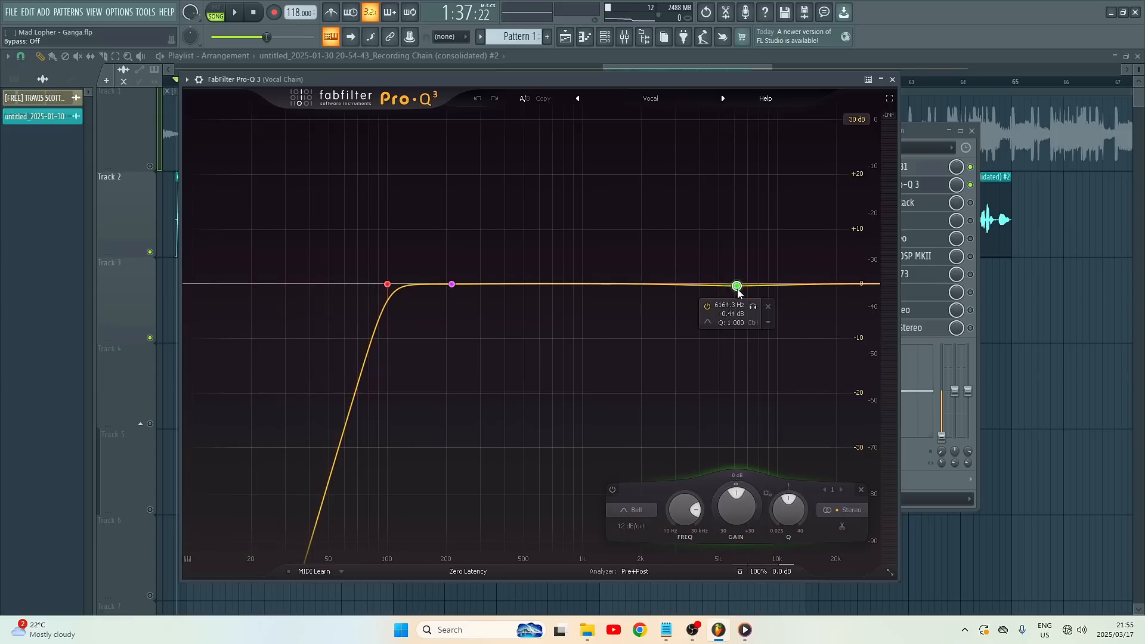
pyautogui.click(769, 306)
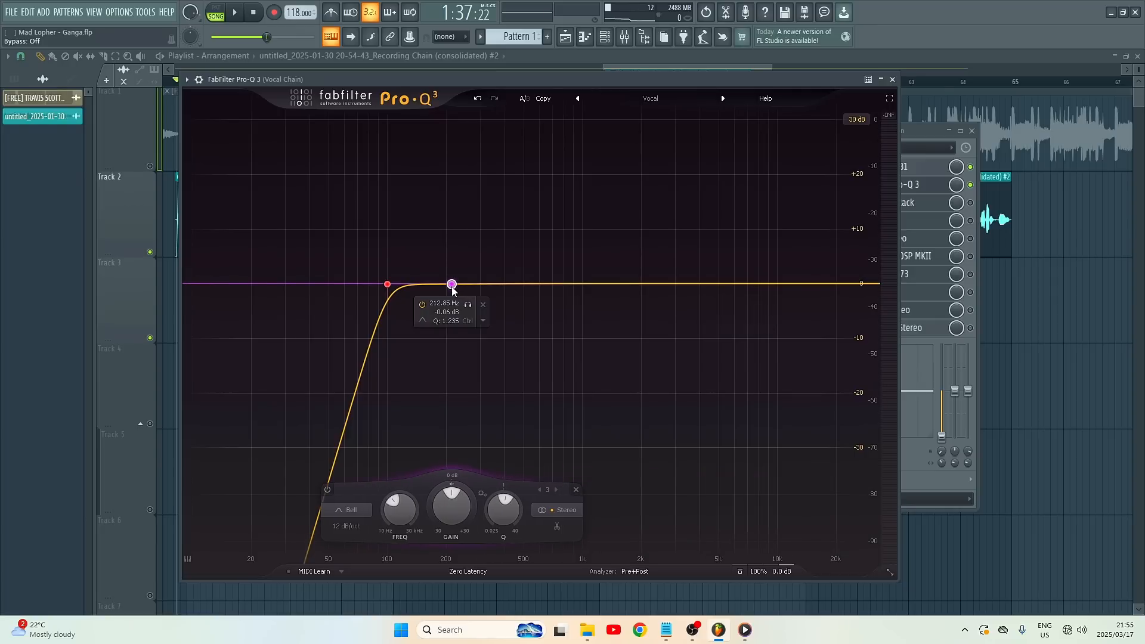
pyautogui.moveTo(453, 289); pyautogui.dragTo(453, 295)
pyautogui.click(483, 309)
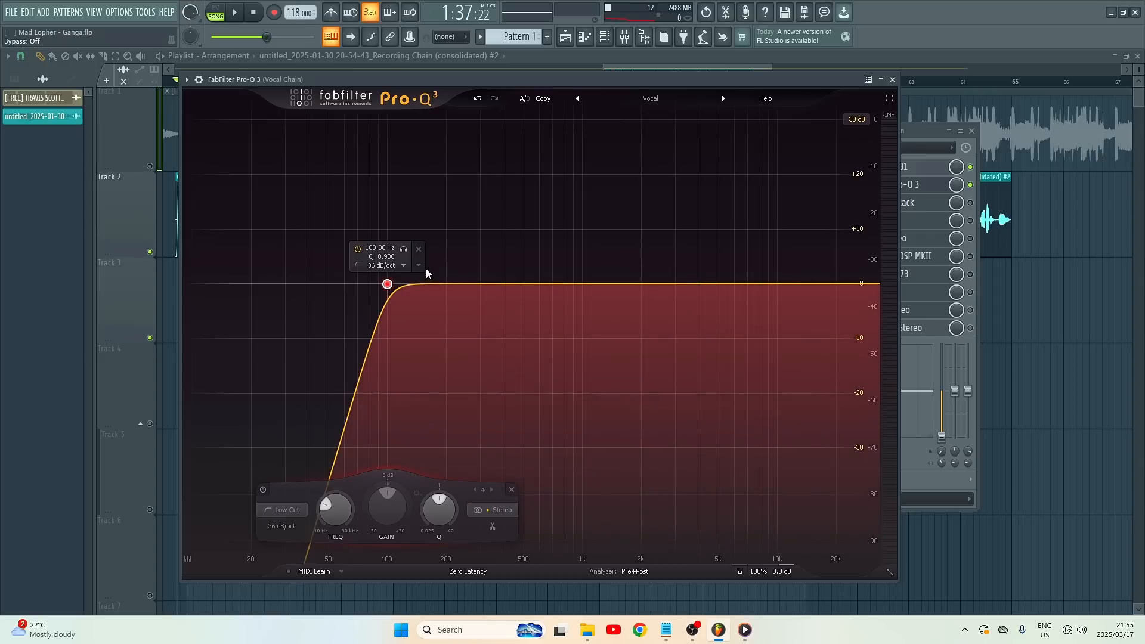
# - Play the vocal and compare it with FabFilter Pro-Q 3 bypassed and enabled, then stop playback and close the plugin
pyautogui.click(236, 13)
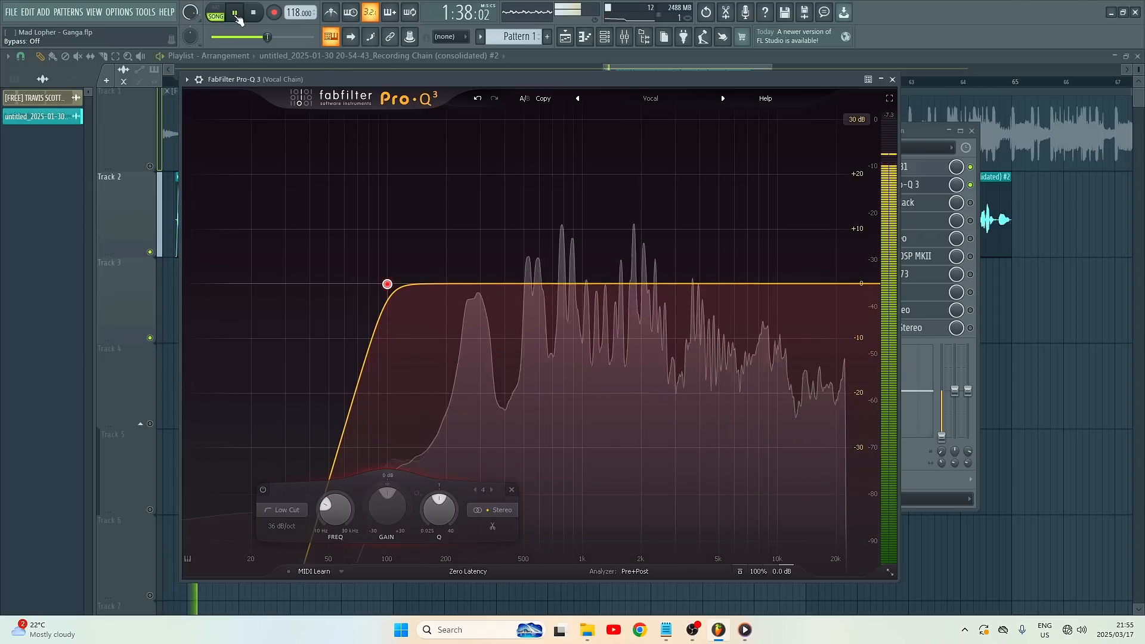
pyautogui.click(199, 79)
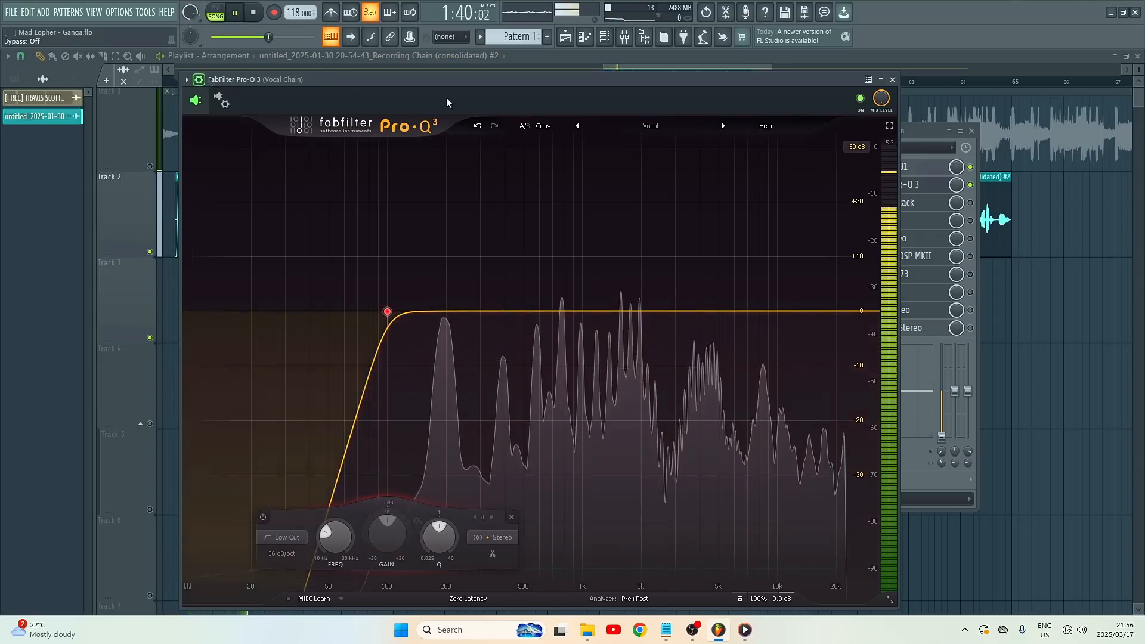
pyautogui.click(860, 99)
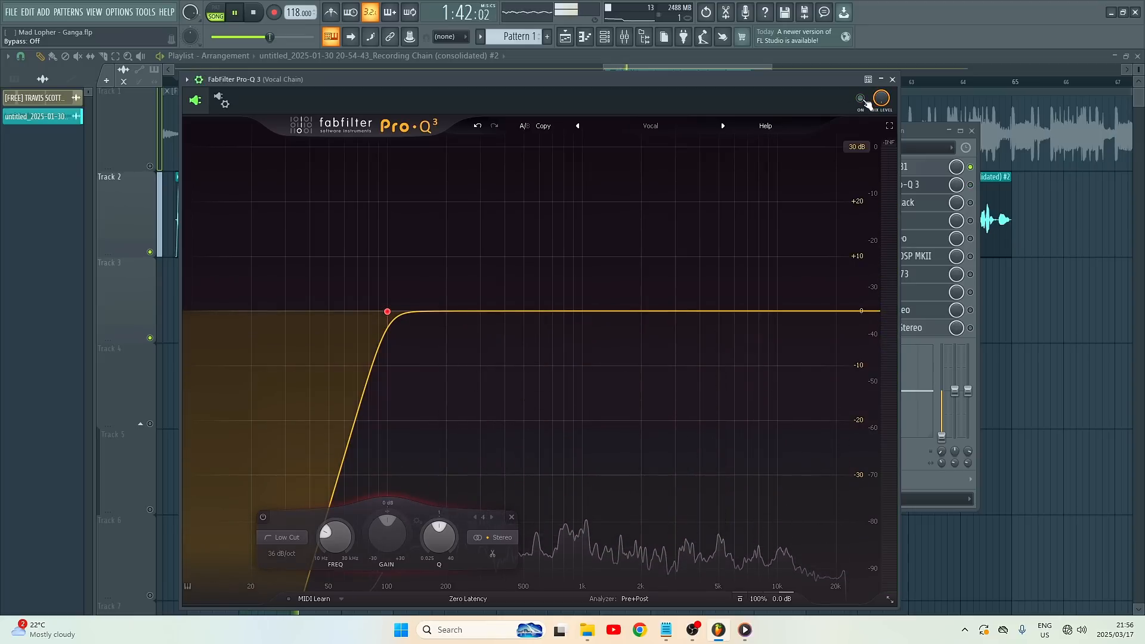
pyautogui.click(860, 99)
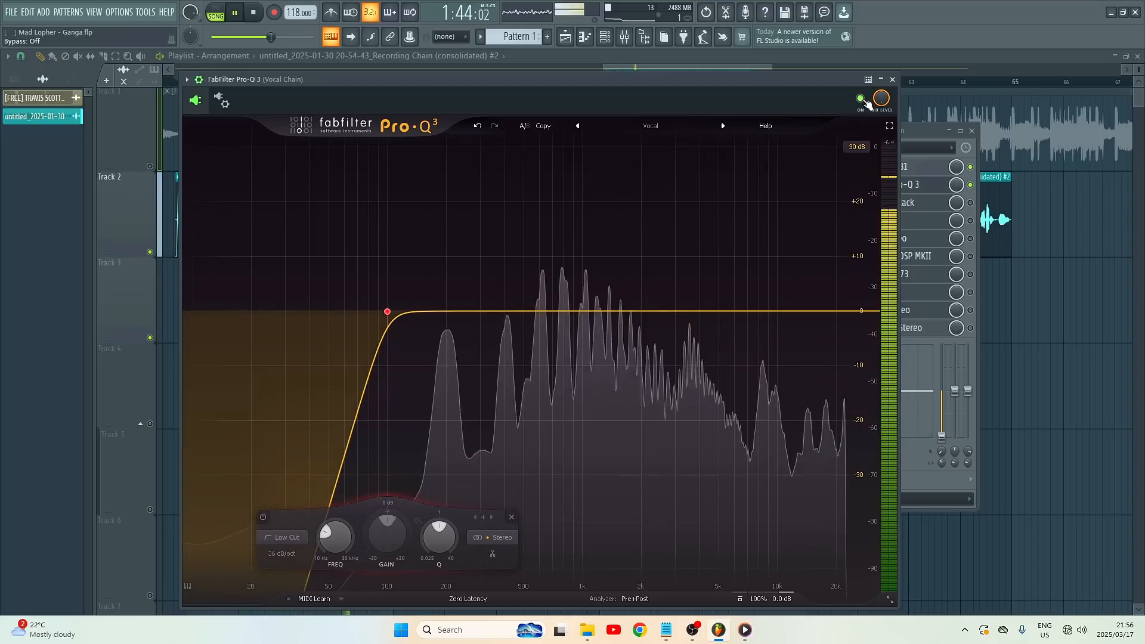
pyautogui.press('space')
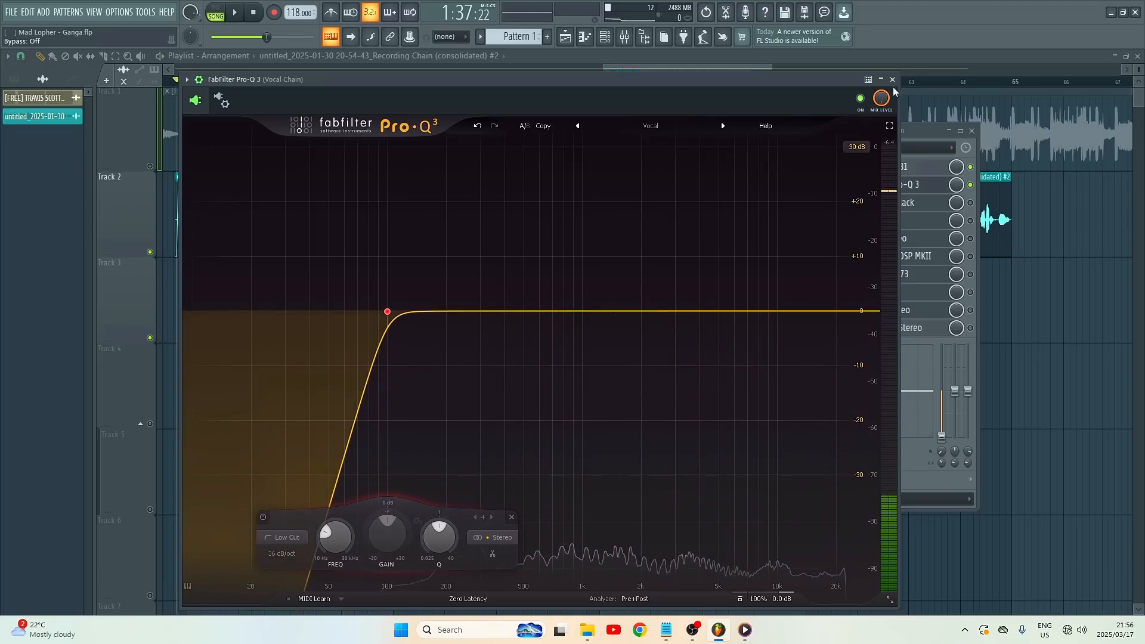
pyautogui.click(892, 80)
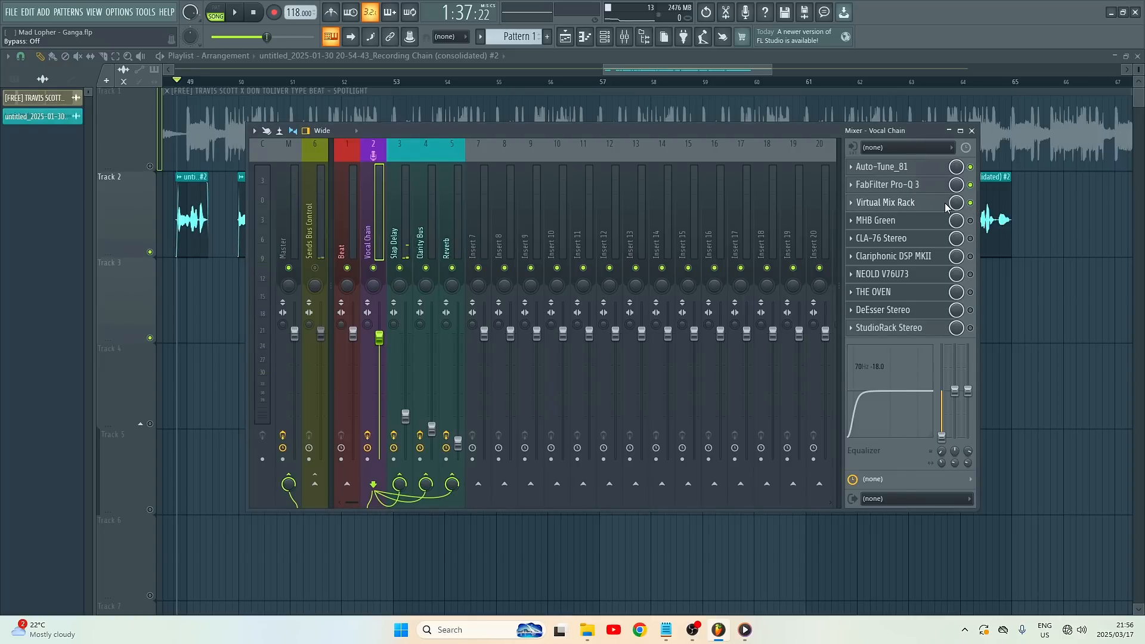
# - Open Virtual Mix Rack on the Vocal Chain and bypass all its modules except Gate:Classic
pyautogui.click(946, 206)
pyautogui.moveTo(588, 125); pyautogui.dragTo(659, 115)
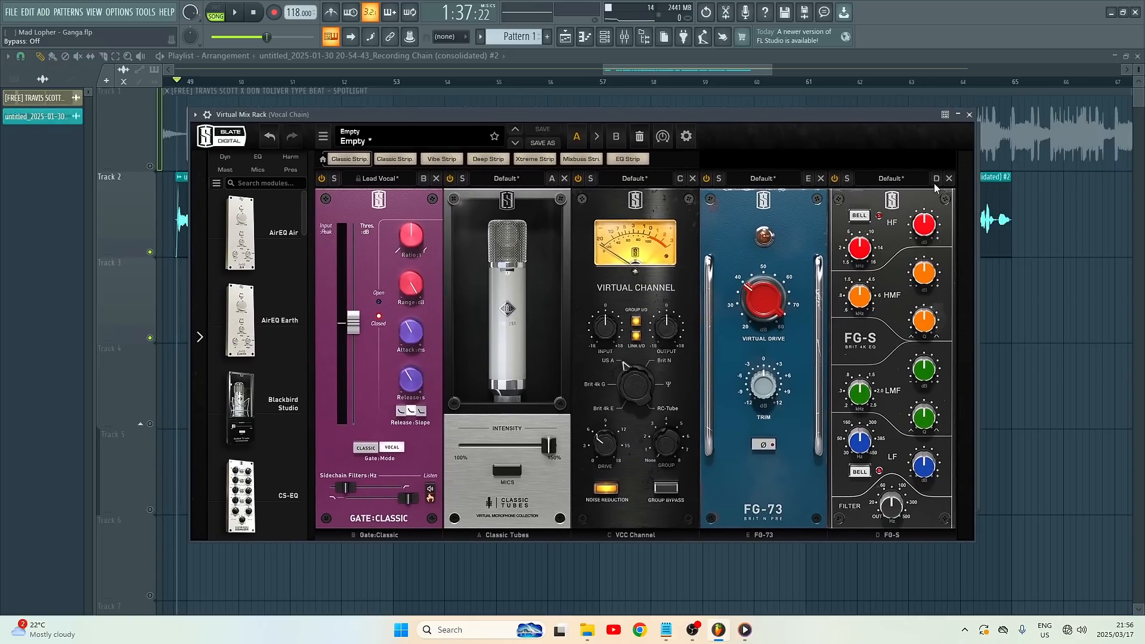
pyautogui.click(707, 181)
pyautogui.click(577, 181)
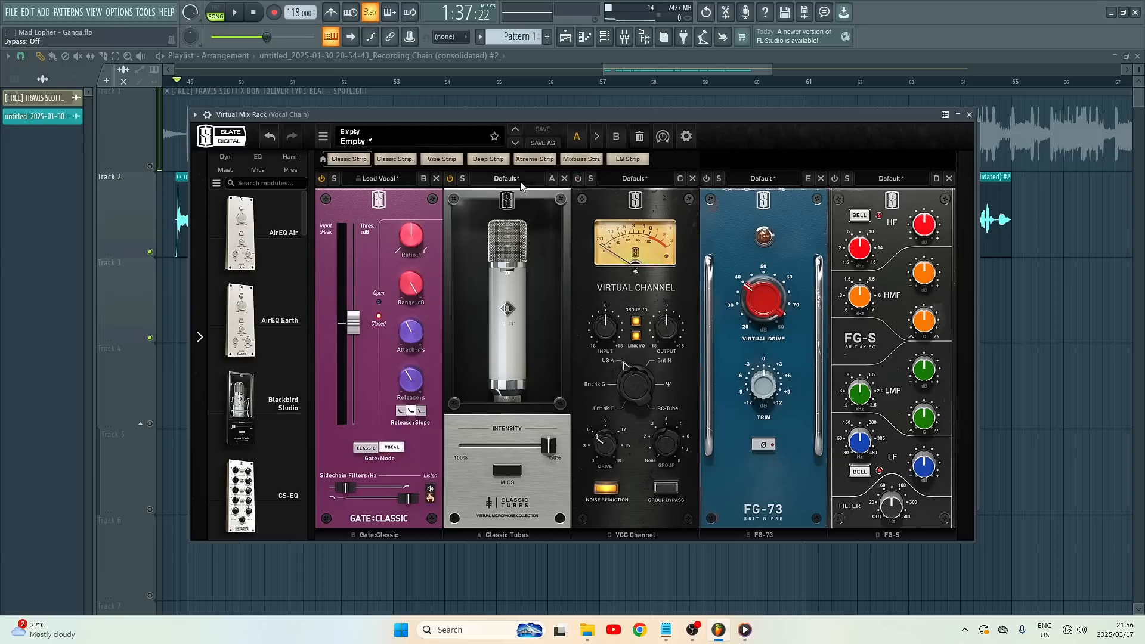
pyautogui.click(449, 182)
# - Set the Gate:Classic threshold to about -30 dB and audition the gated vocal
pyautogui.click(358, 213)
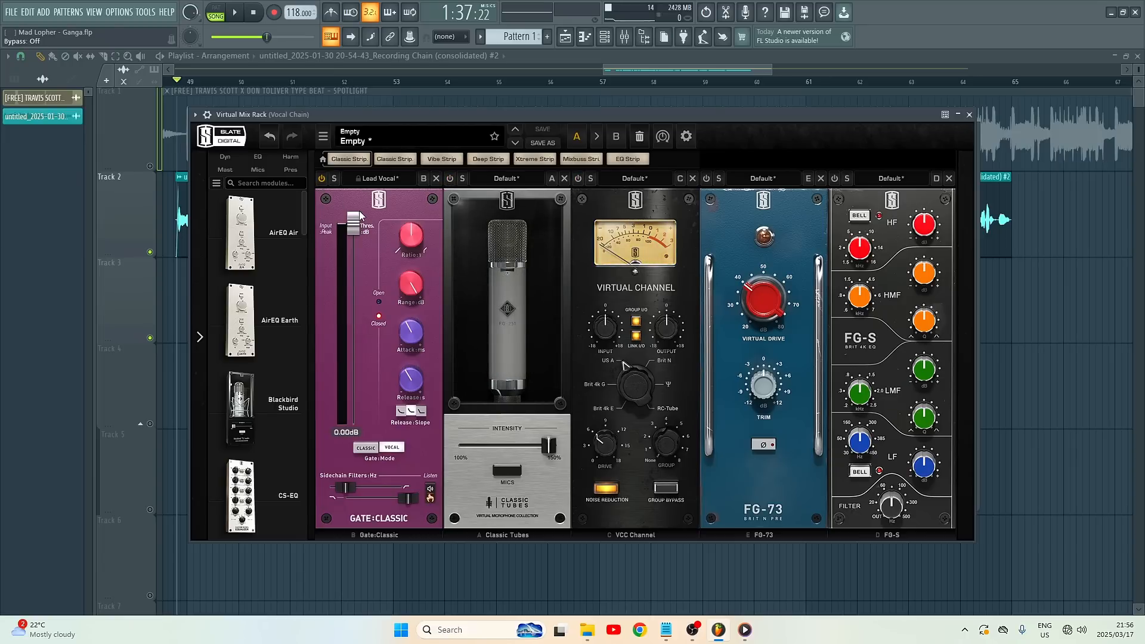
pyautogui.moveTo(362, 234); pyautogui.dragTo(364, 318)
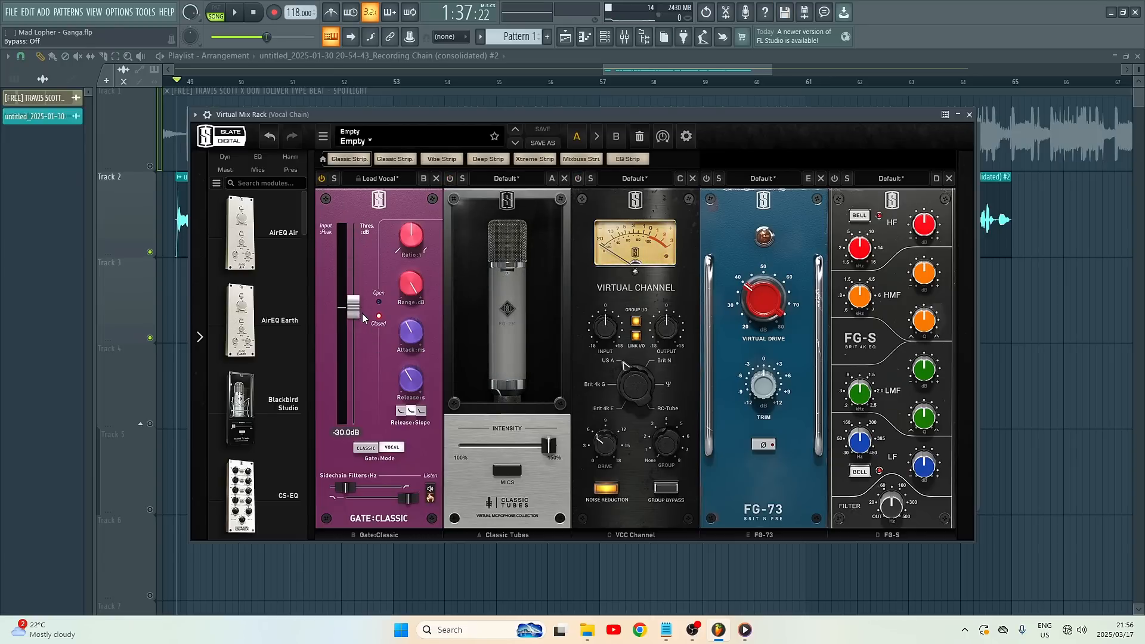
pyautogui.click(234, 13)
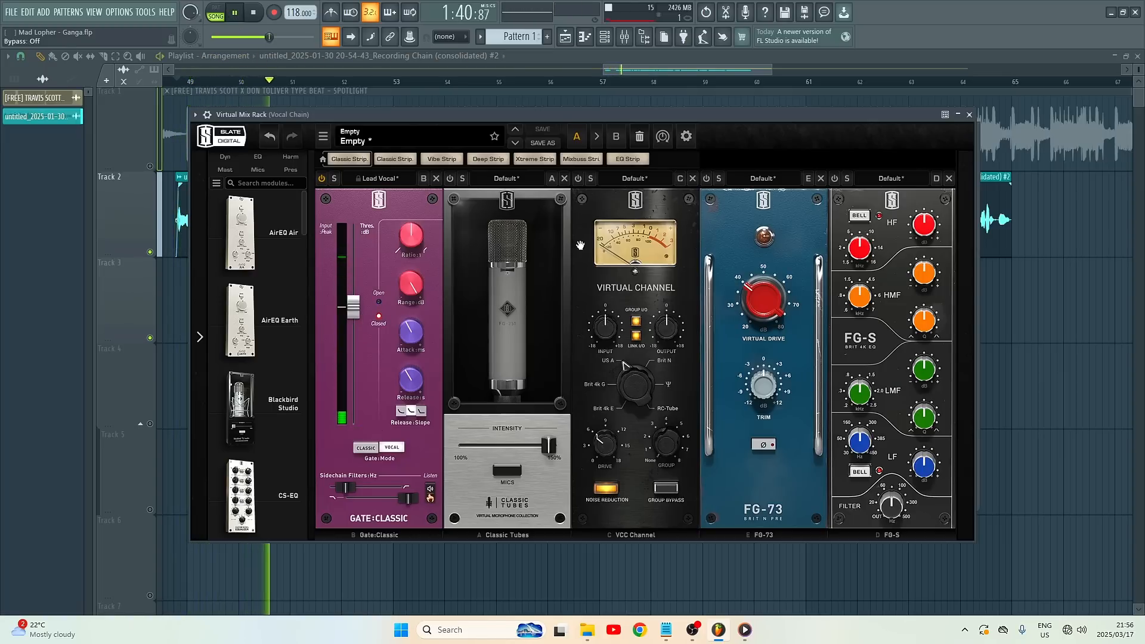
pyautogui.click(255, 15)
# - Turn on the Classic Tubes microphone module and audition the vocal through it
pyautogui.click(450, 178)
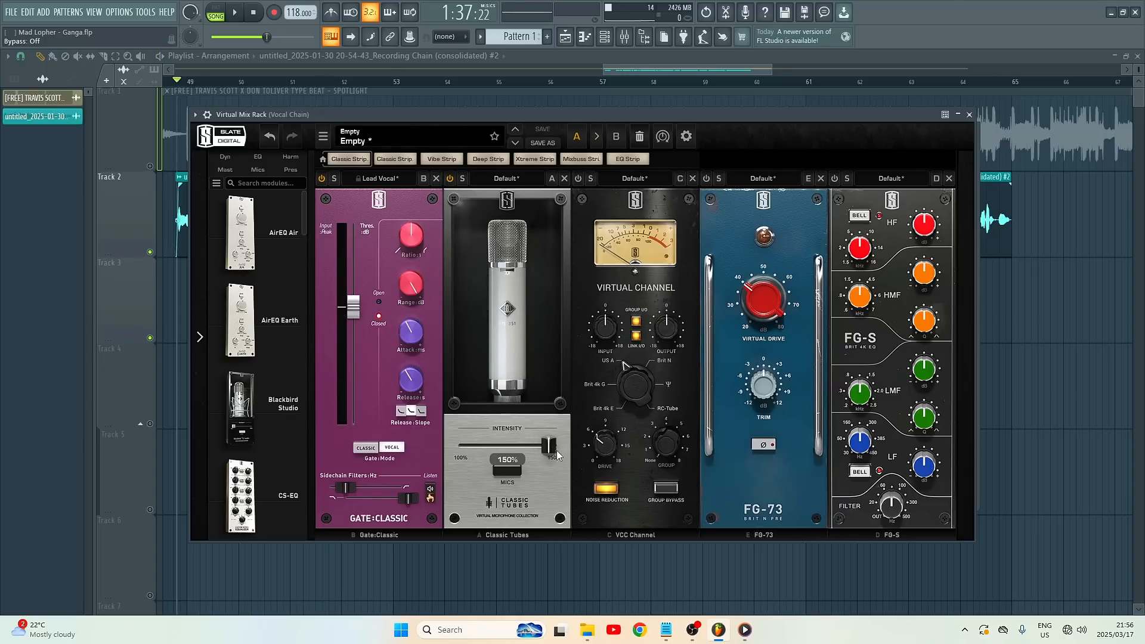
pyautogui.click(236, 13)
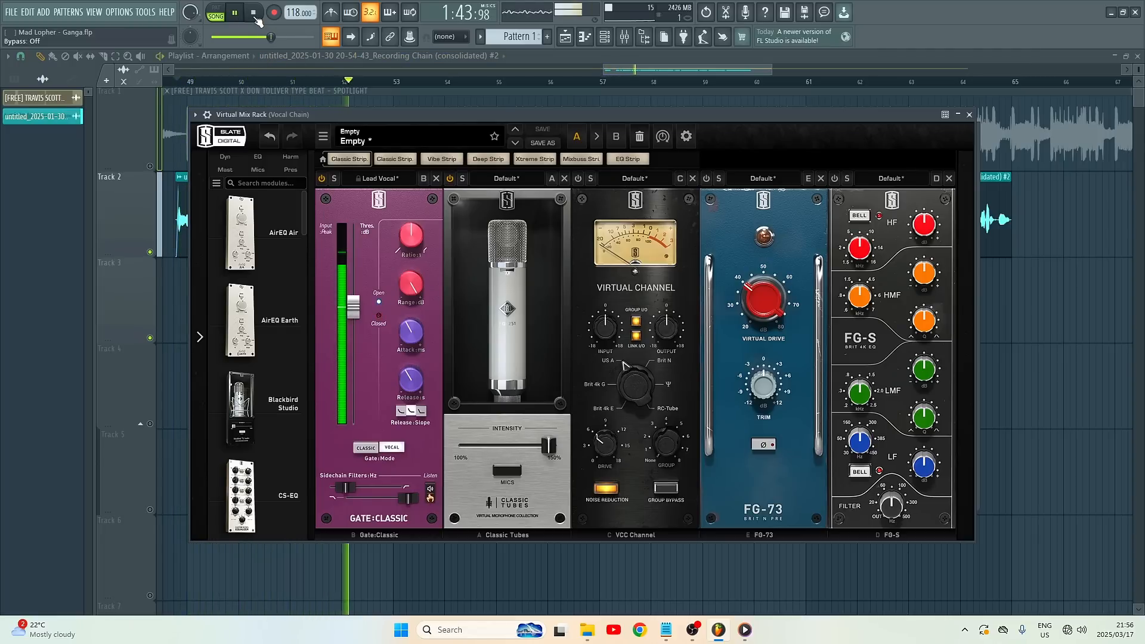
pyautogui.click(255, 17)
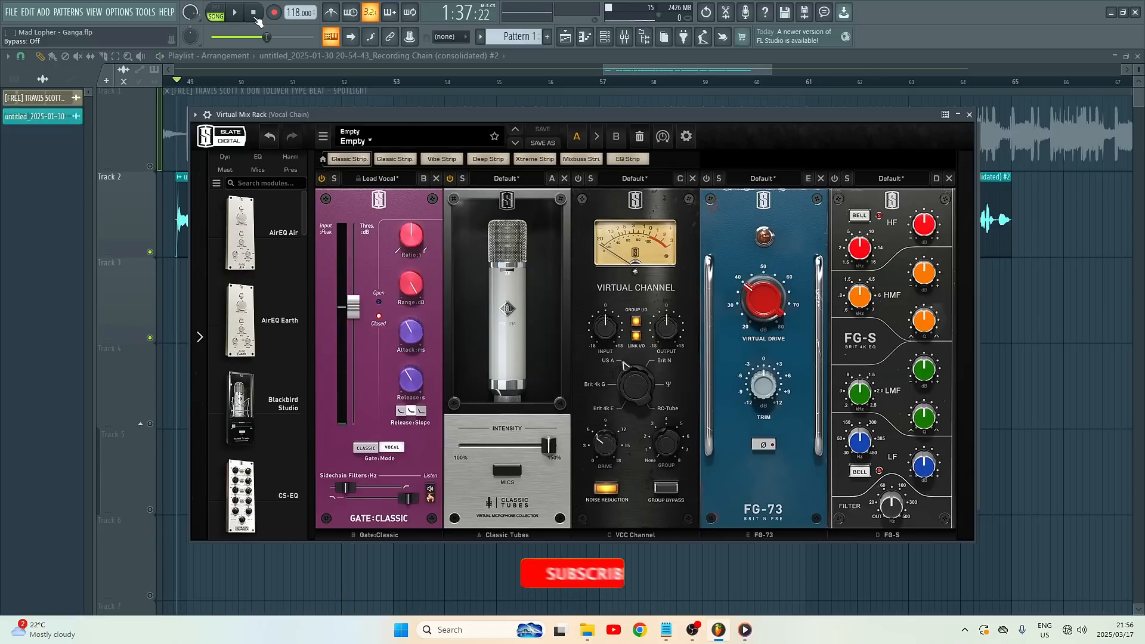
# - Turn on the VCC Channel module in Virtual Mix Rack and audition the vocal through it
pyautogui.click(578, 179)
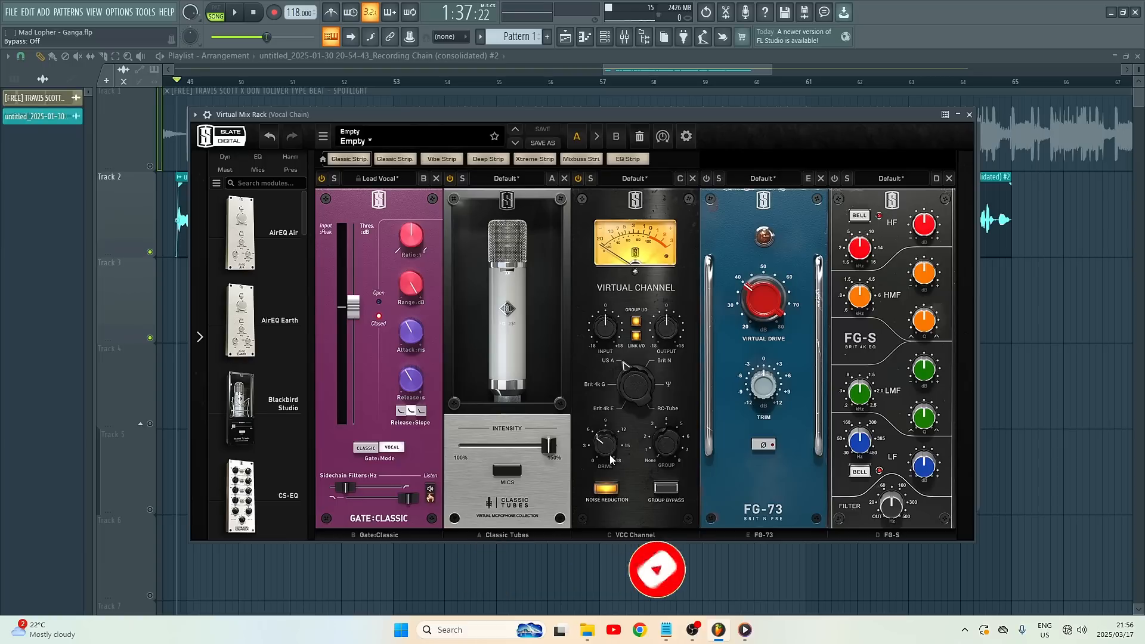
pyautogui.click(236, 18)
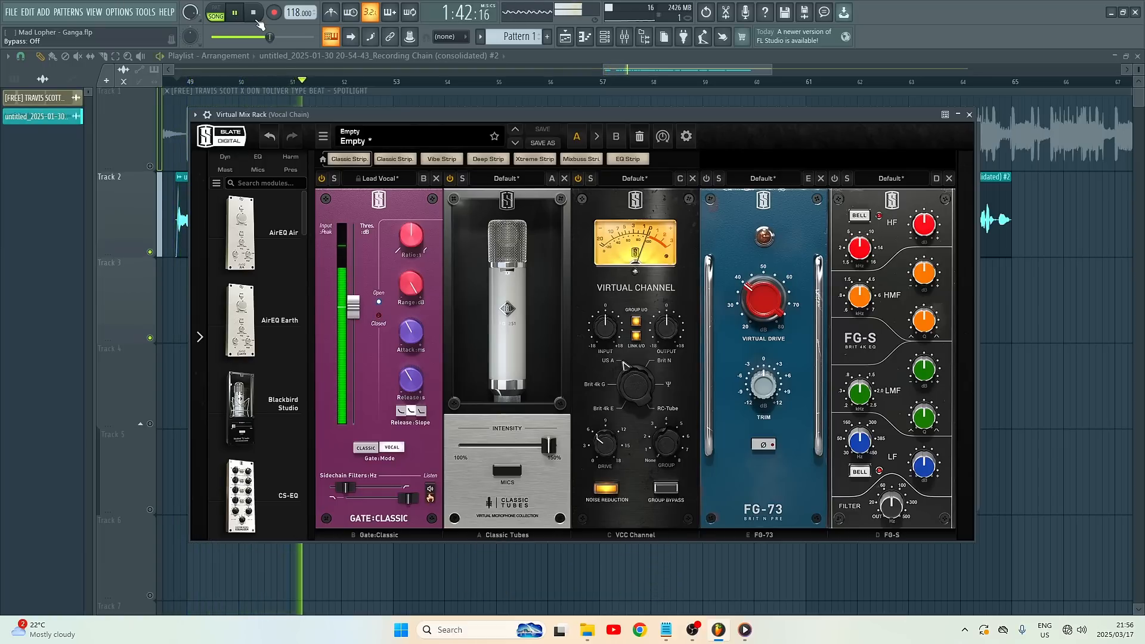
pyautogui.click(257, 18)
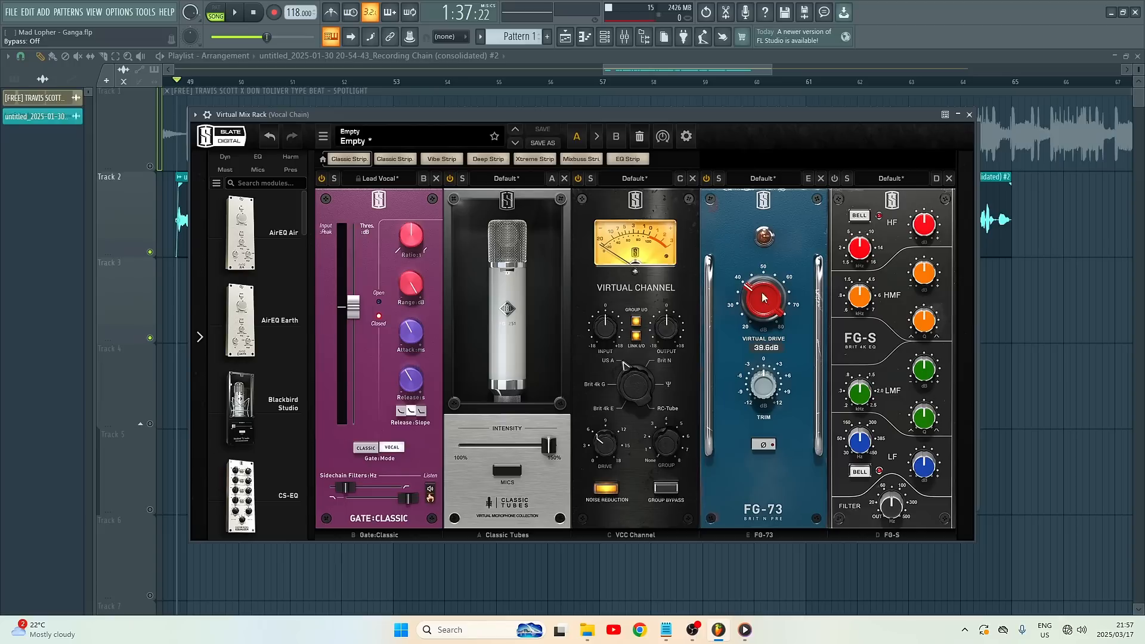
# - Turn on the FG-73 and FG-S modules one after the other and audition the vocal through each
pyautogui.click(238, 18)
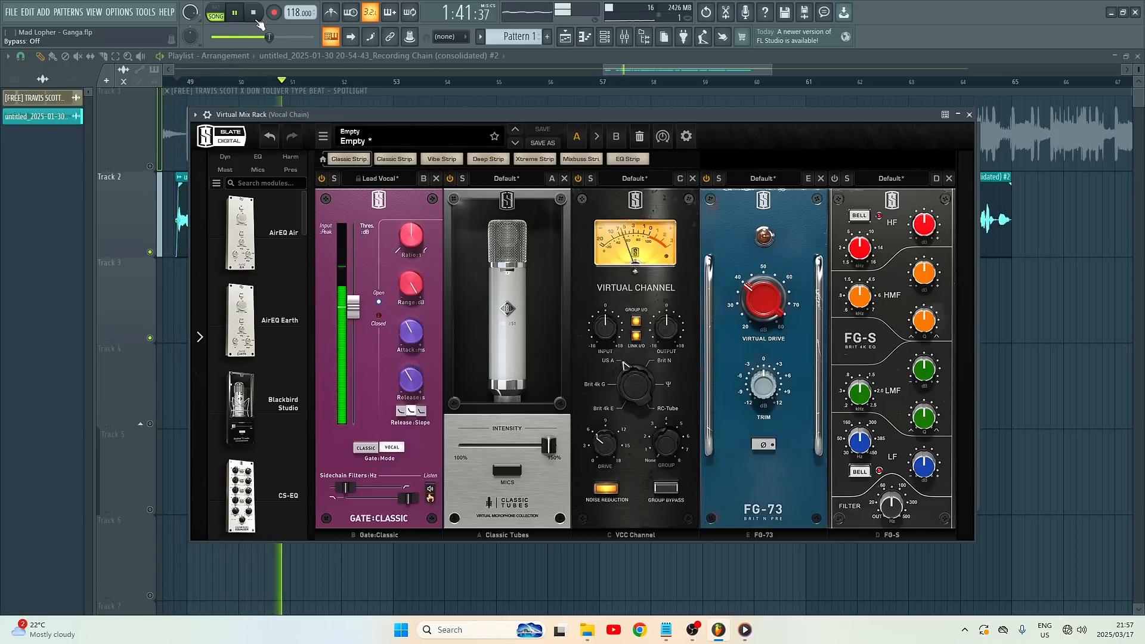
pyautogui.click(257, 19)
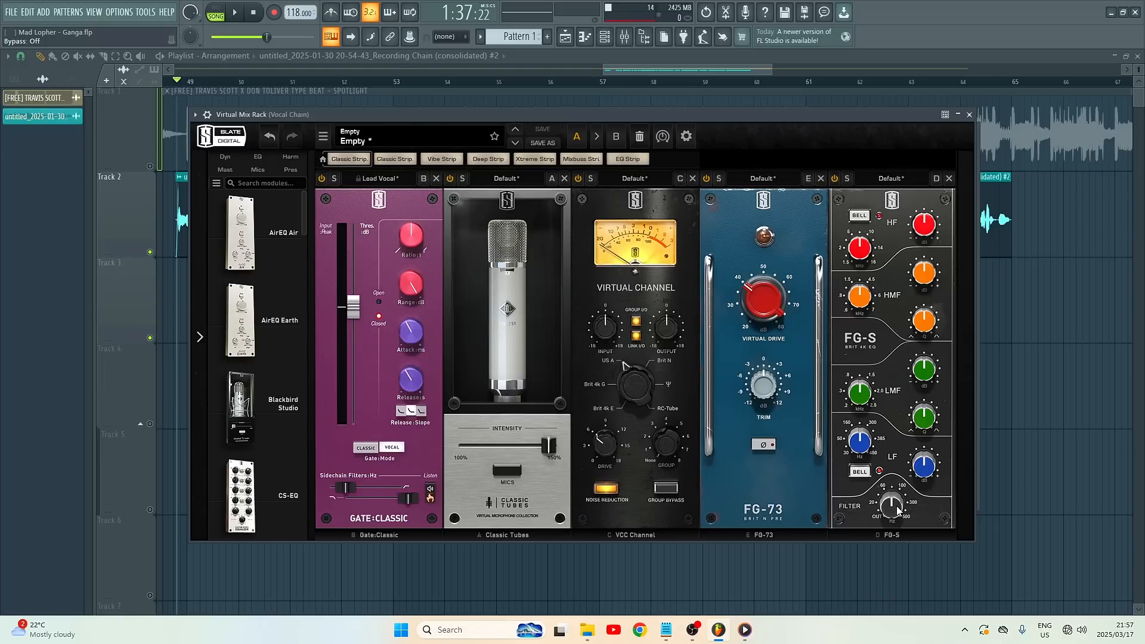
pyautogui.press('space')
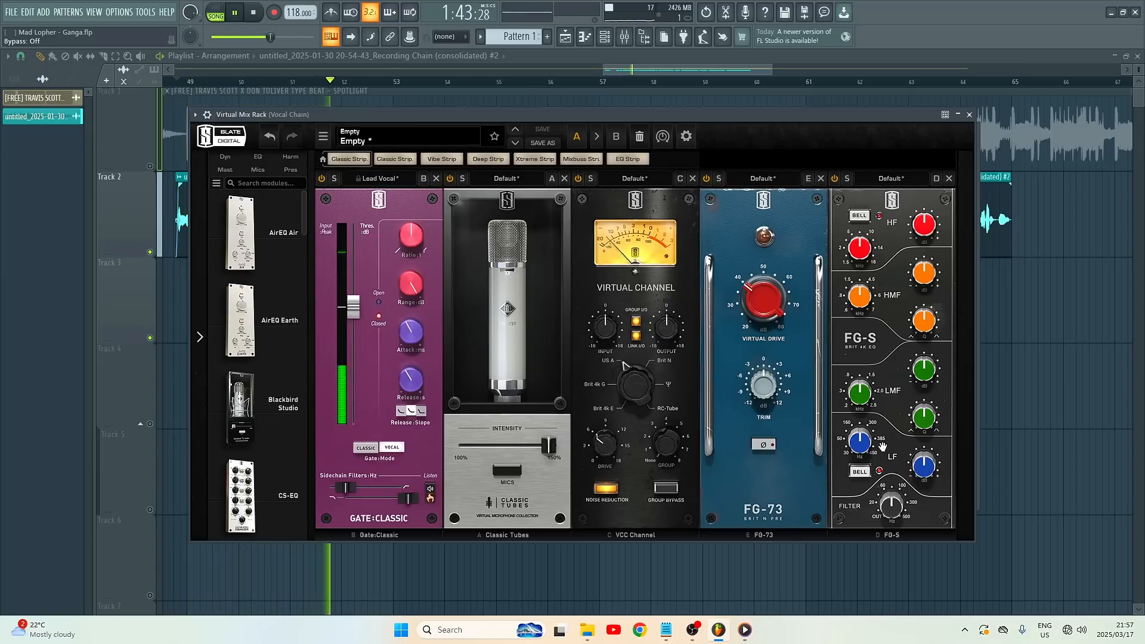
pyautogui.click(257, 17)
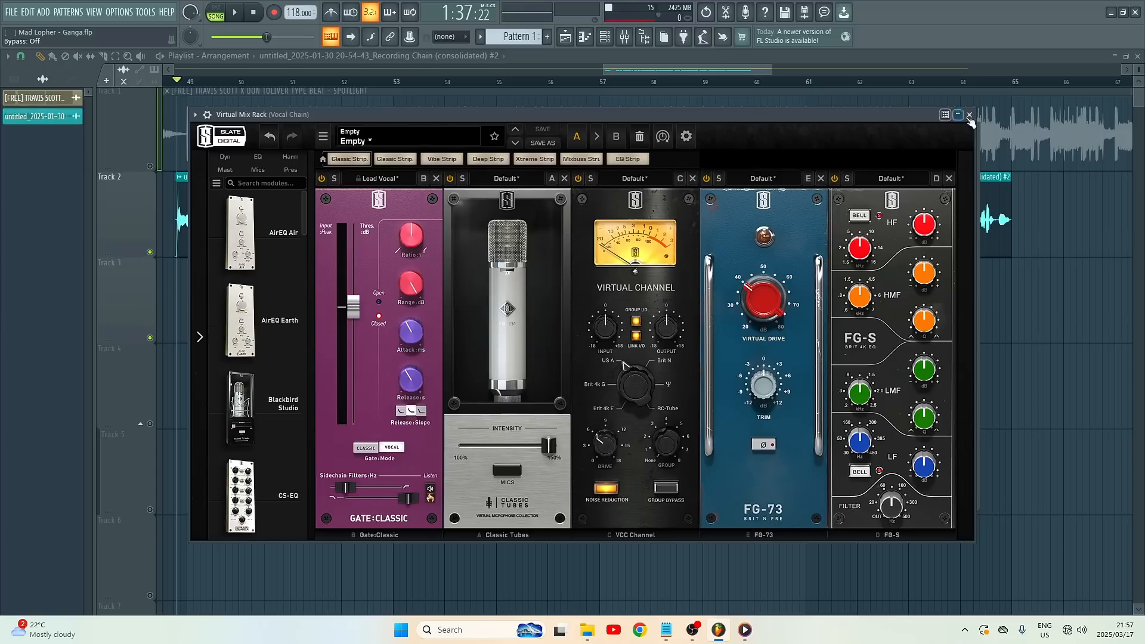
# - Audition the vocal through the complete Virtual Mix Rack, stop playback and close the plugin
pyautogui.click(242, 17)
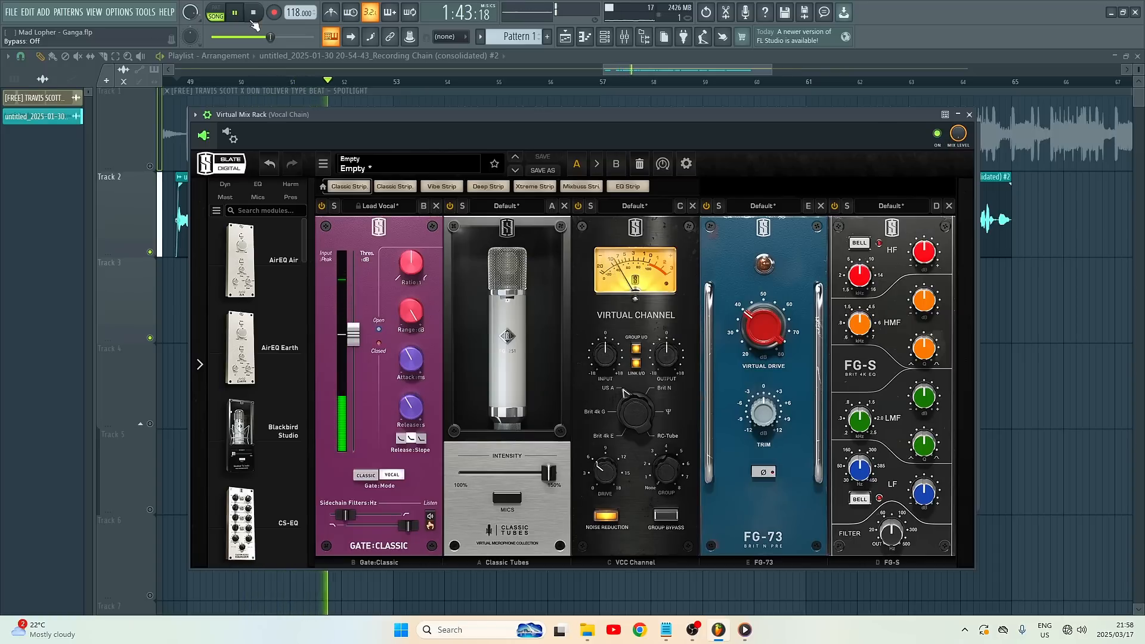
pyautogui.click(252, 12)
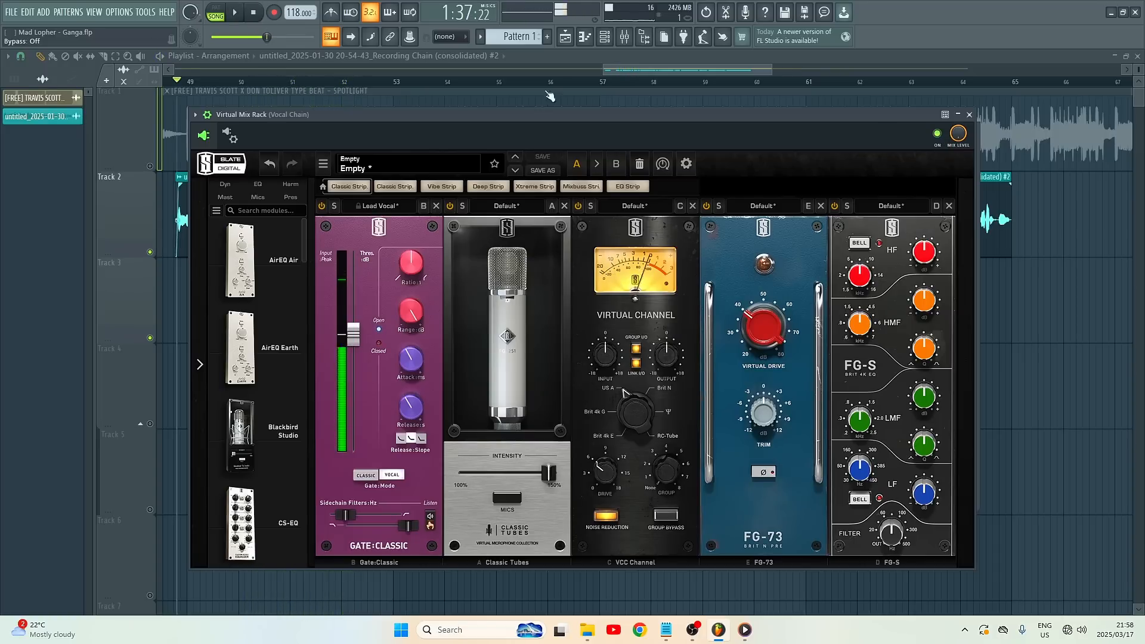
pyautogui.click(970, 115)
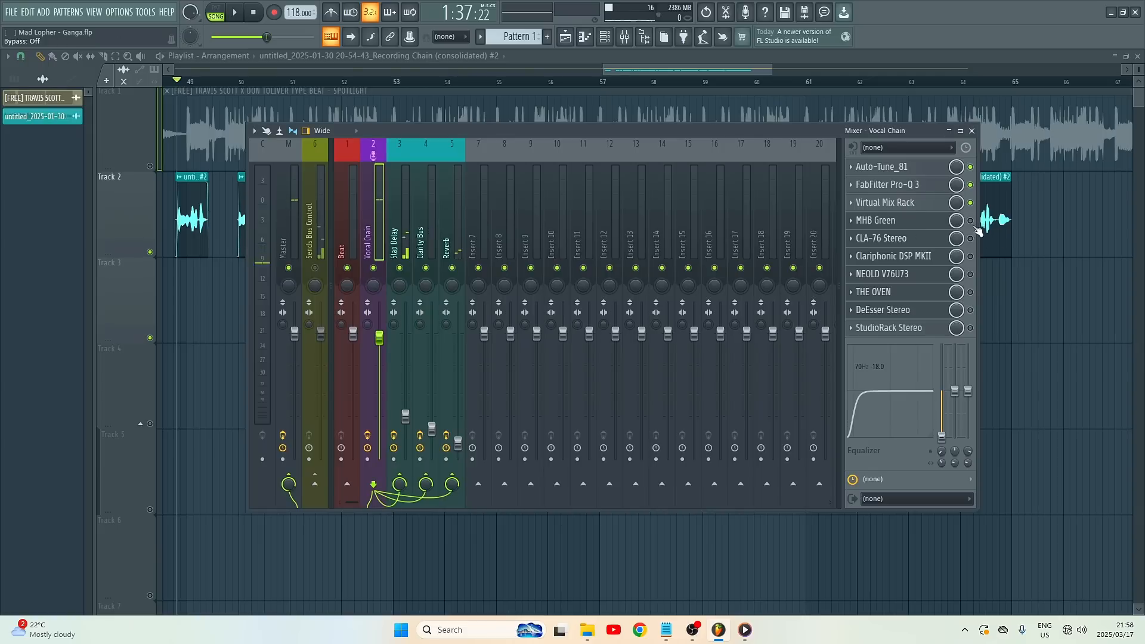
# - Enable MHB Green on the Vocal Chain, open it and audition the vocal through it
pyautogui.click(935, 225)
pyautogui.moveTo(483, 154); pyautogui.dragTo(617, 93)
pyautogui.click(234, 18)
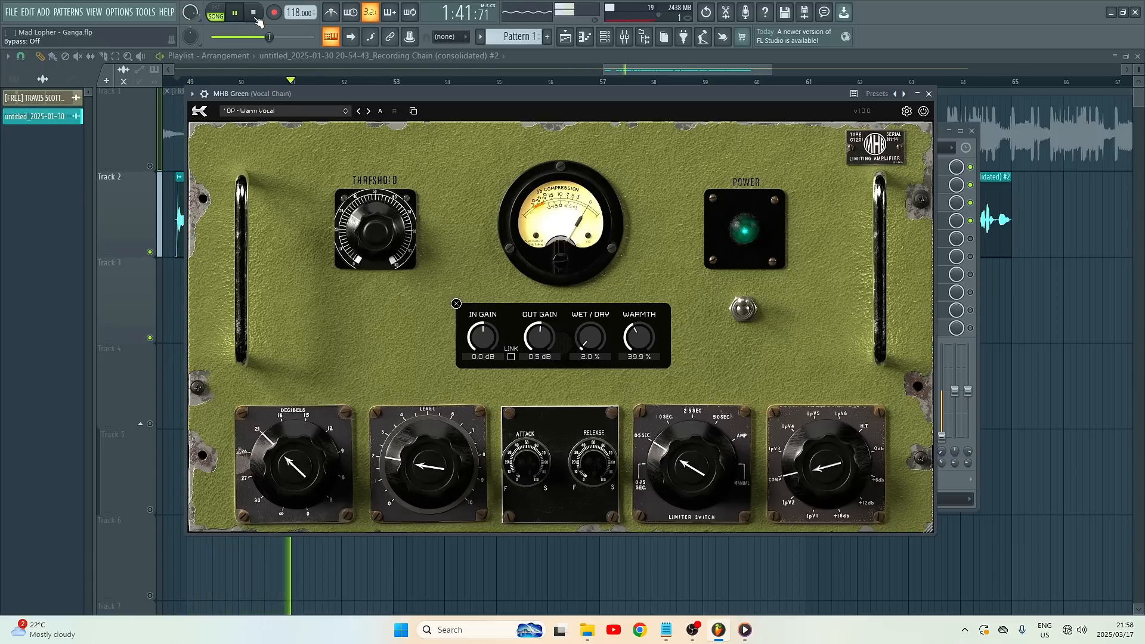
pyautogui.click(255, 17)
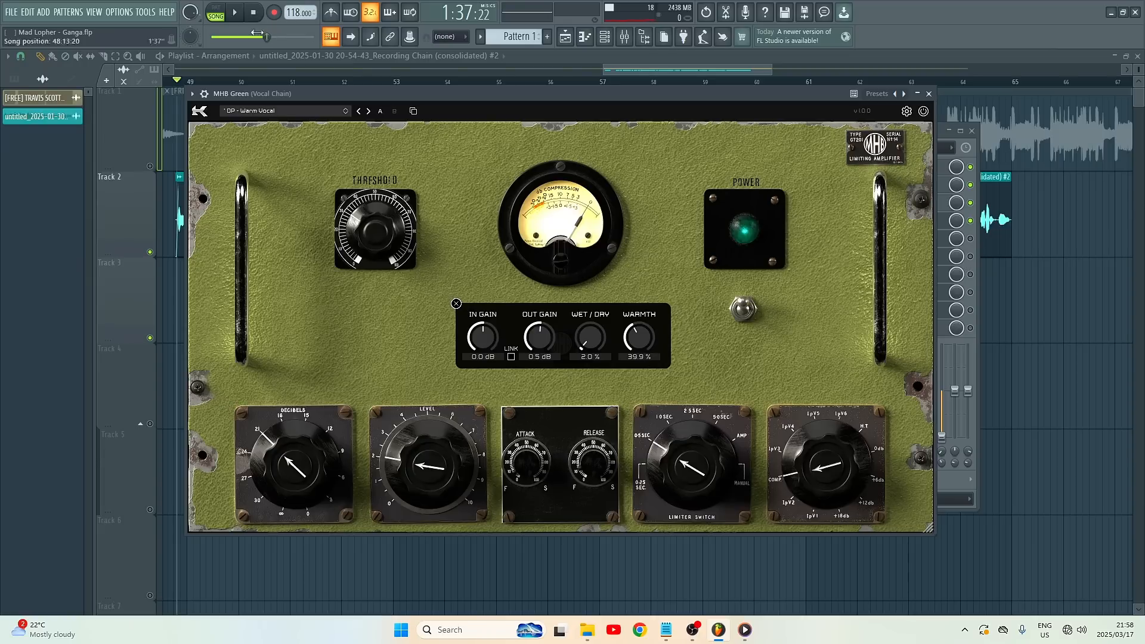
# - Compare the playing vocal with MHB Green bypassed and enabled, then close the plugin and stop playback
pyautogui.click(242, 13)
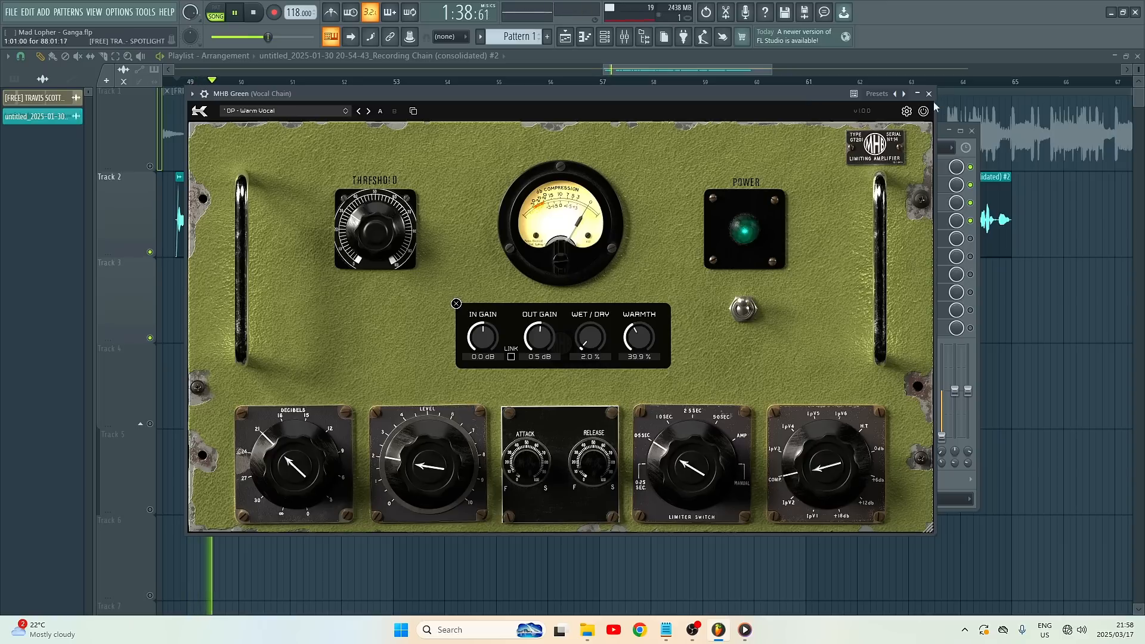
pyautogui.click(204, 94)
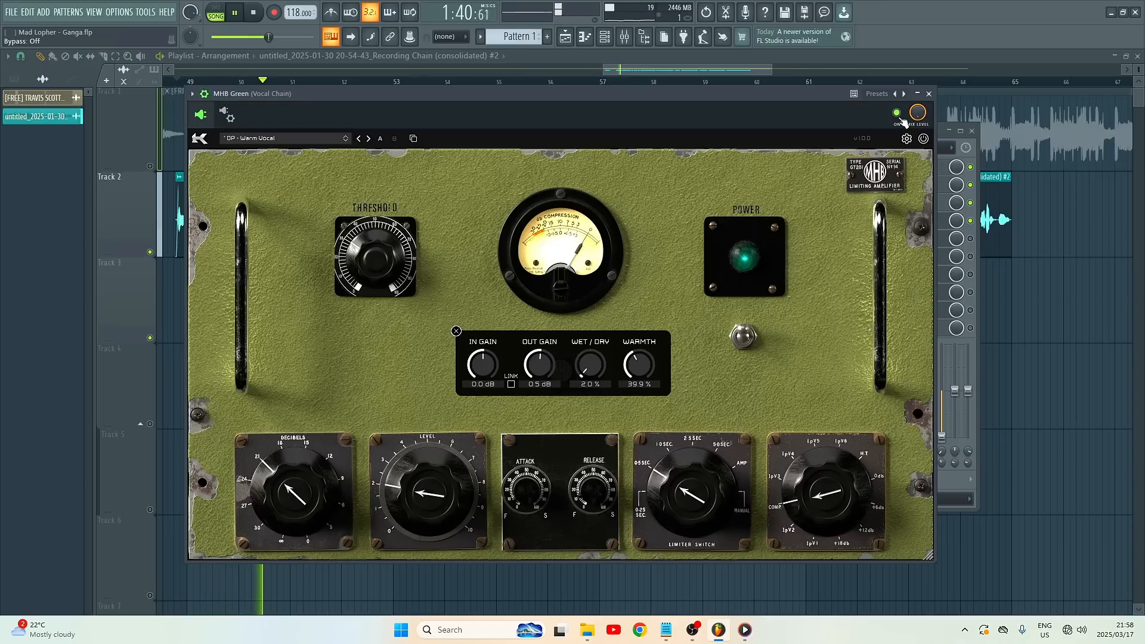
pyautogui.click(896, 113)
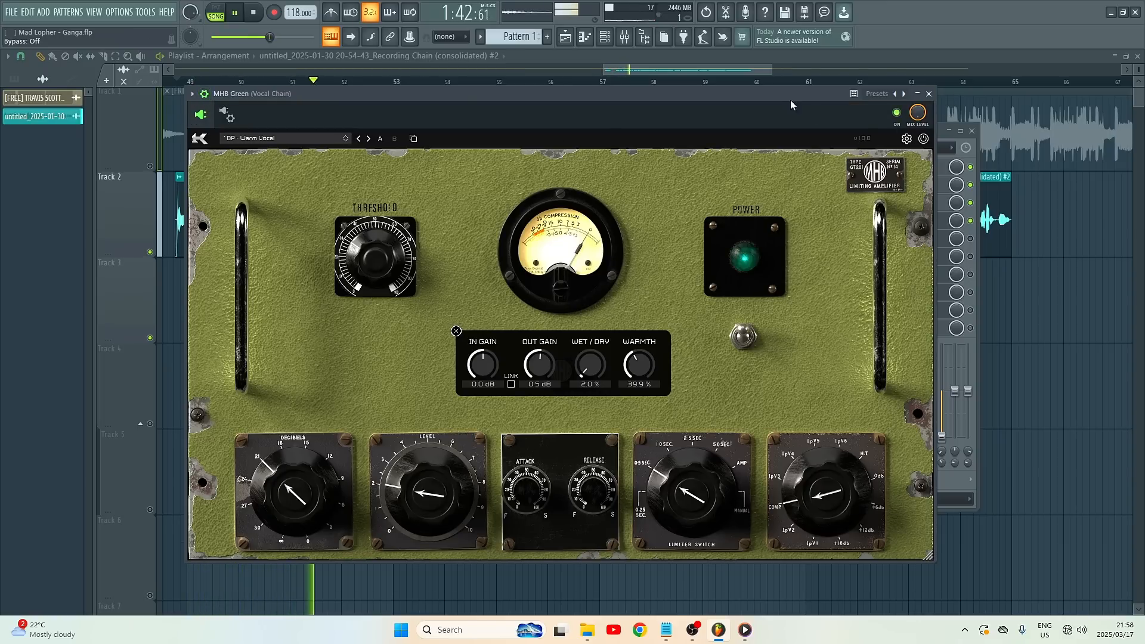
pyautogui.click(928, 94)
pyautogui.press('space')
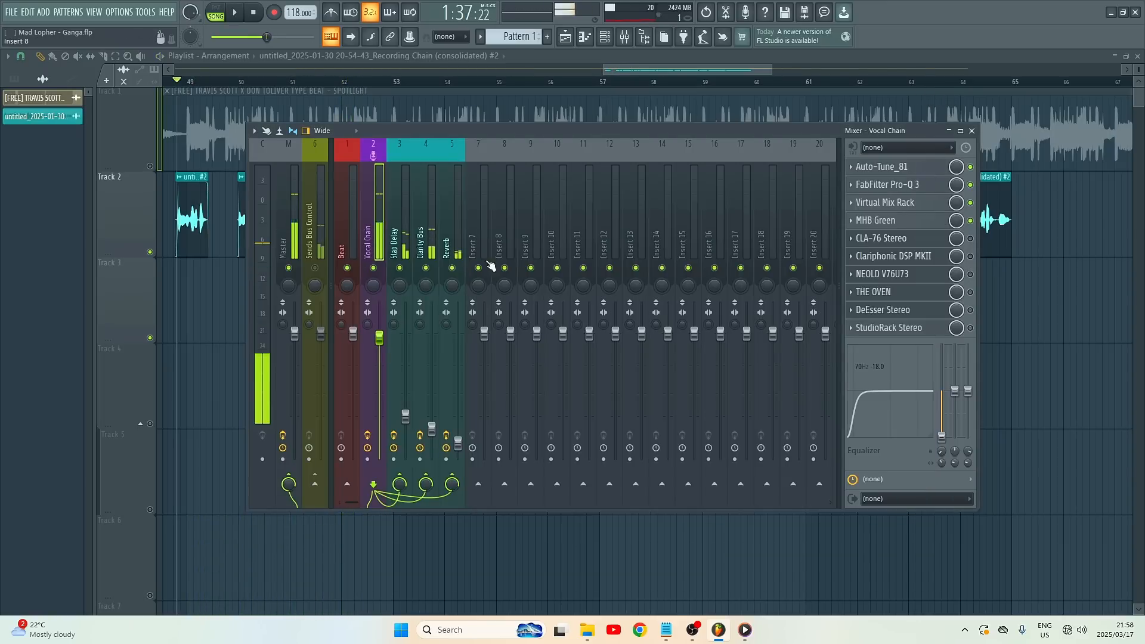
# - Unmute the beat on Track 1 and audition the vocal over it with CLA-76 Stereo enabled and open
pyautogui.click(149, 167)
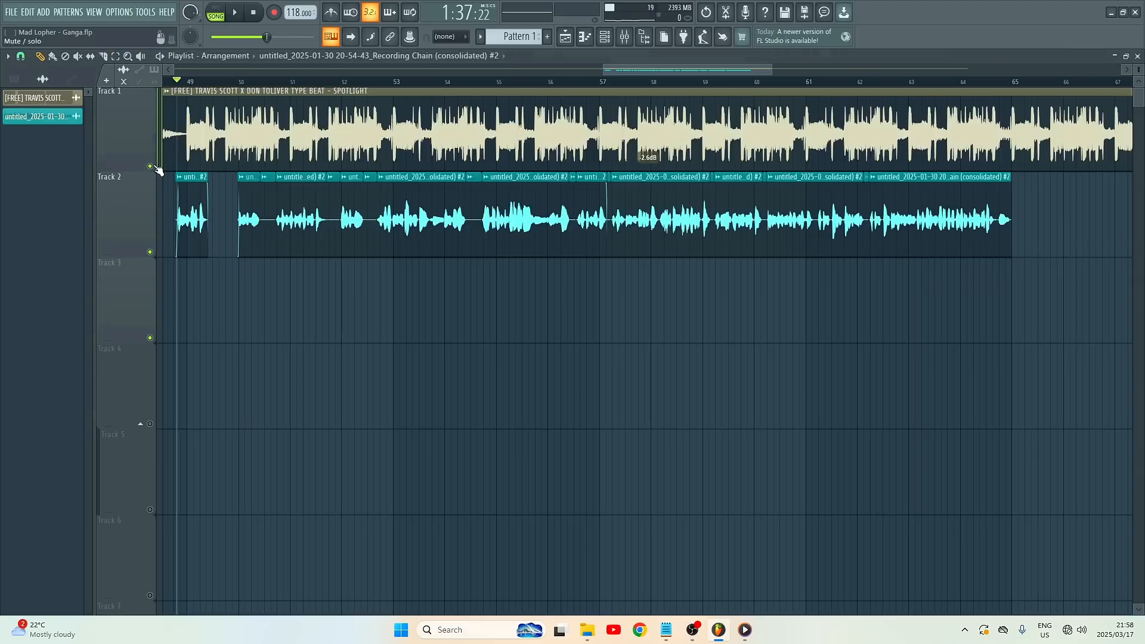
pyautogui.click(625, 37)
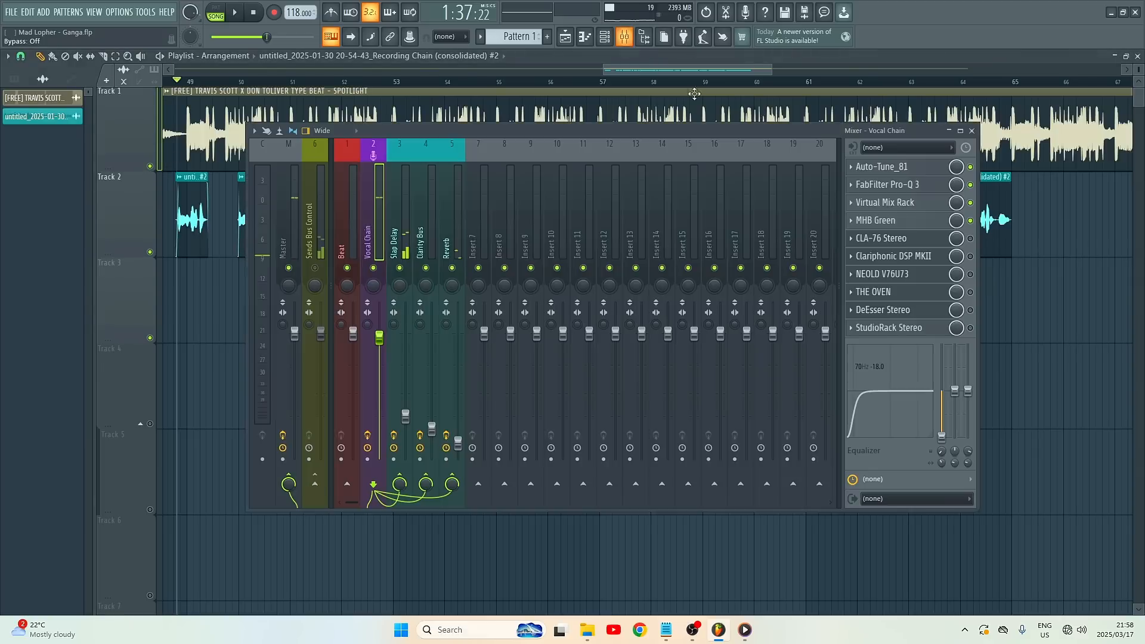
pyautogui.click(929, 243)
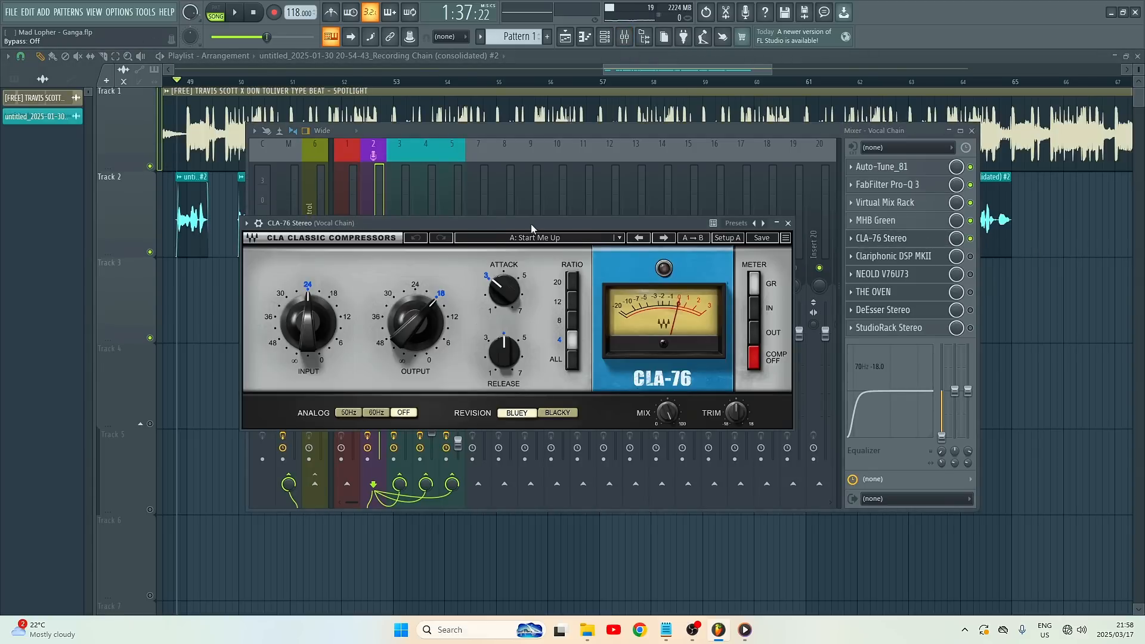
pyautogui.moveTo(531, 223); pyautogui.dragTo(598, 211)
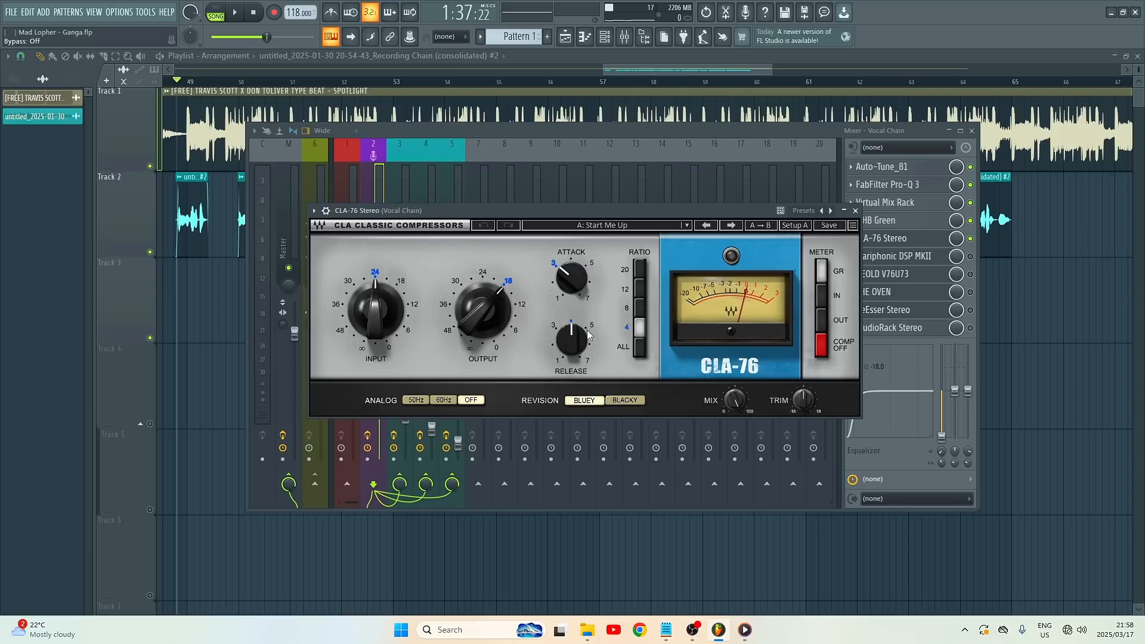
pyautogui.click(239, 13)
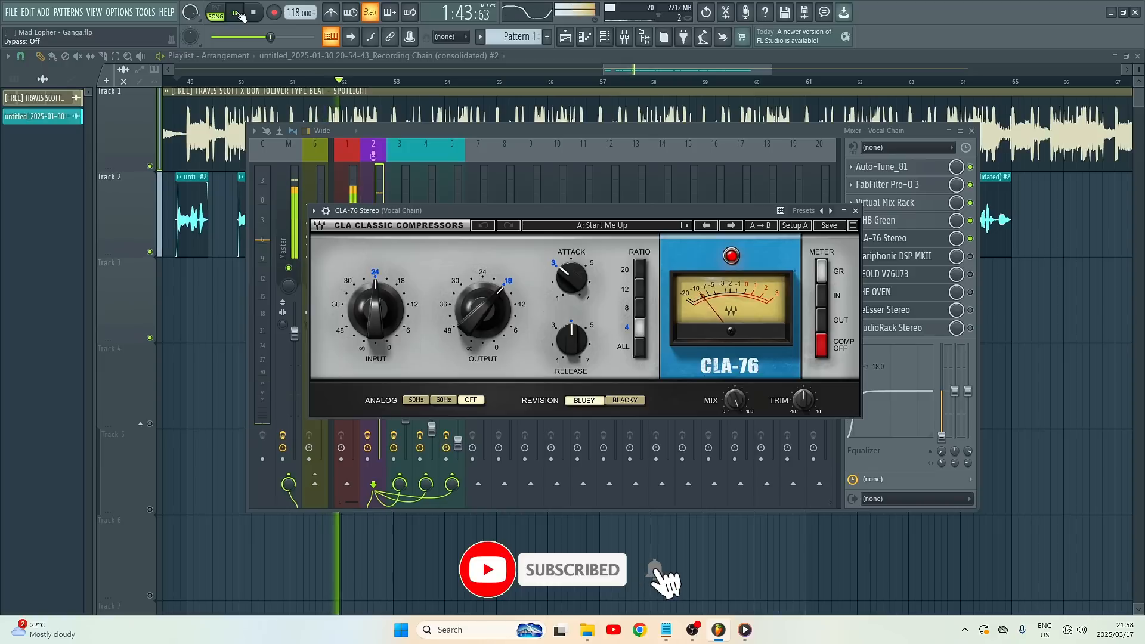
pyautogui.click(239, 13)
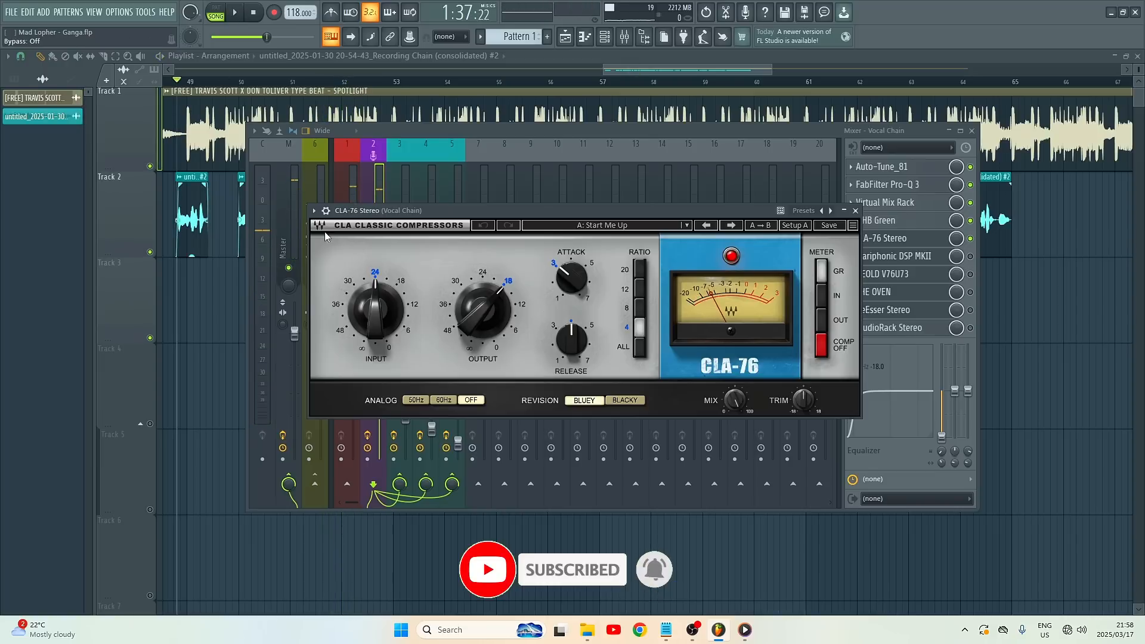
# - Compare the vocal over the beat with CLA-76 Stereo bypassed and enabled, leave it on and close the plugin
pyautogui.click(325, 211)
pyautogui.press('space')
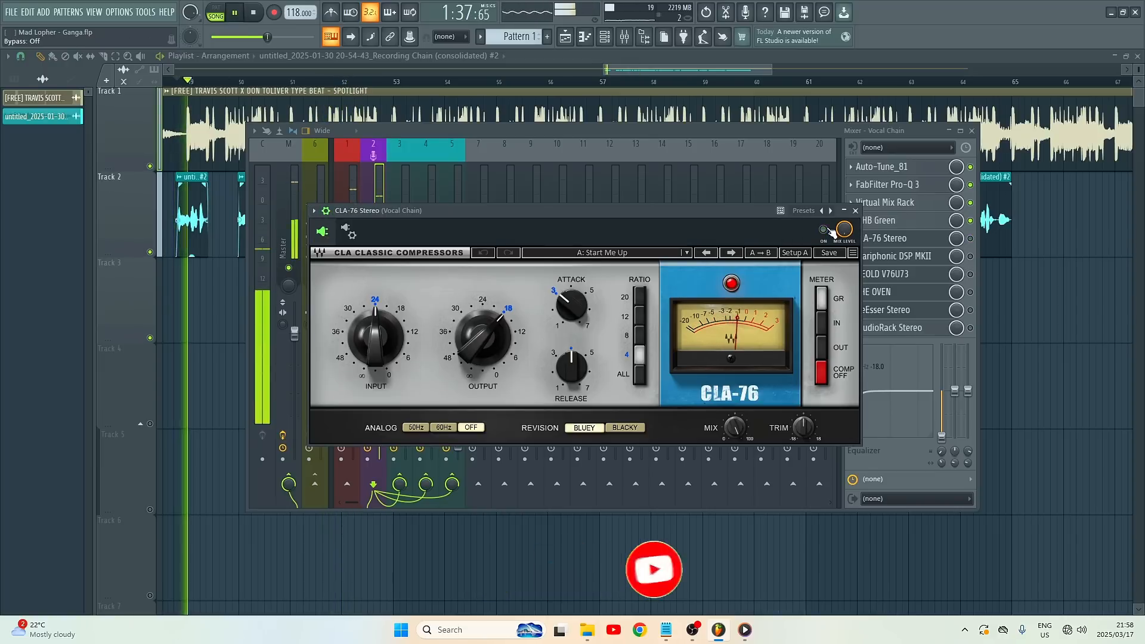
pyautogui.press('space')
pyautogui.click(826, 229)
pyautogui.press('space')
pyautogui.press('space')
pyautogui.click(856, 211)
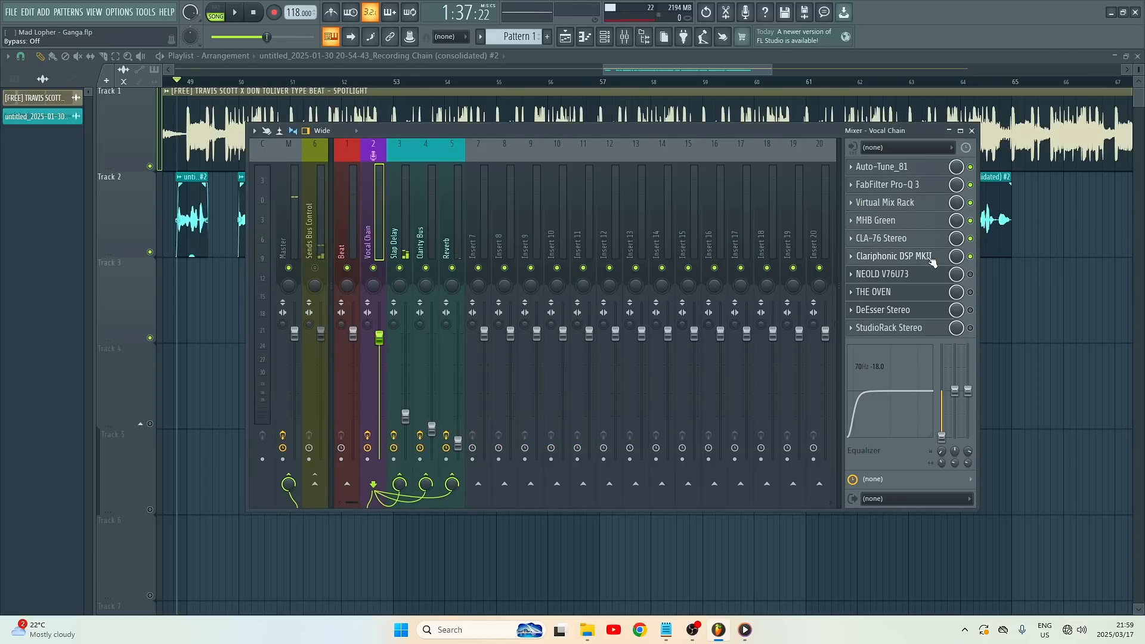
# - Enable and open Clariphonic DSP MKII, audition the vocal with the beat through it, then close the plugin
pyautogui.click(932, 257)
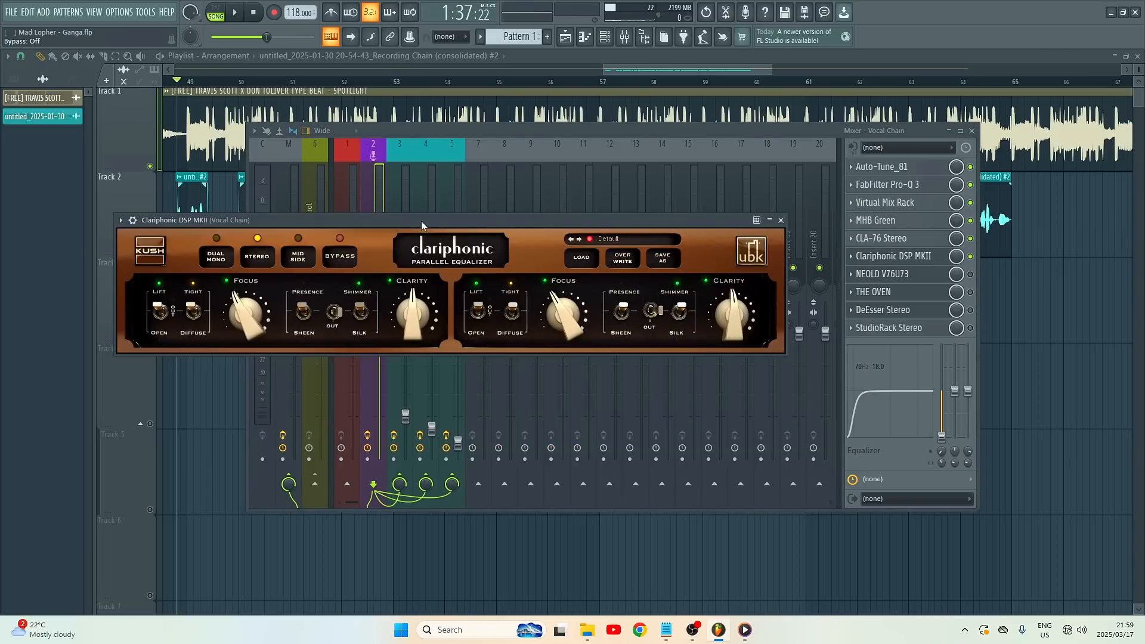
pyautogui.moveTo(421, 221); pyautogui.dragTo(576, 232)
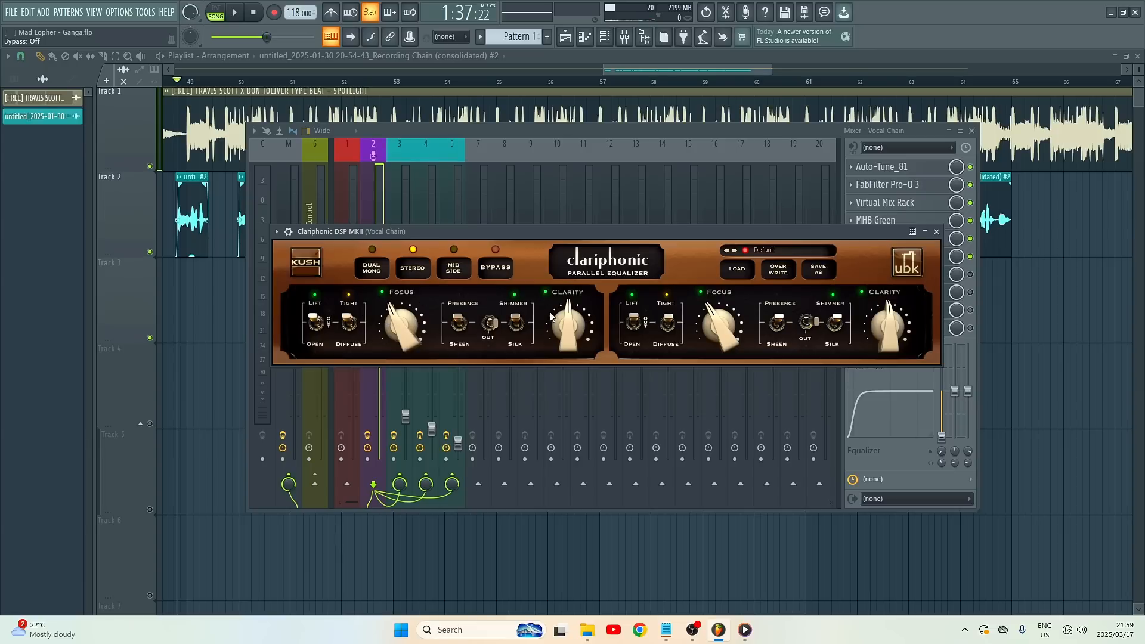
pyautogui.click(240, 16)
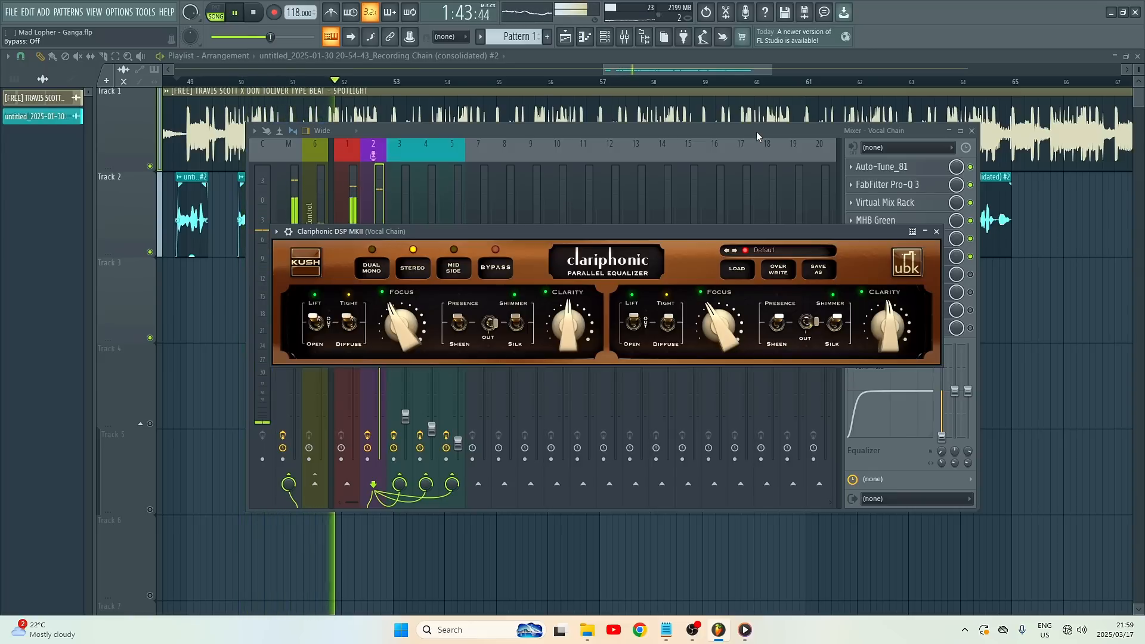
pyautogui.press('Escape')
pyautogui.press('space')
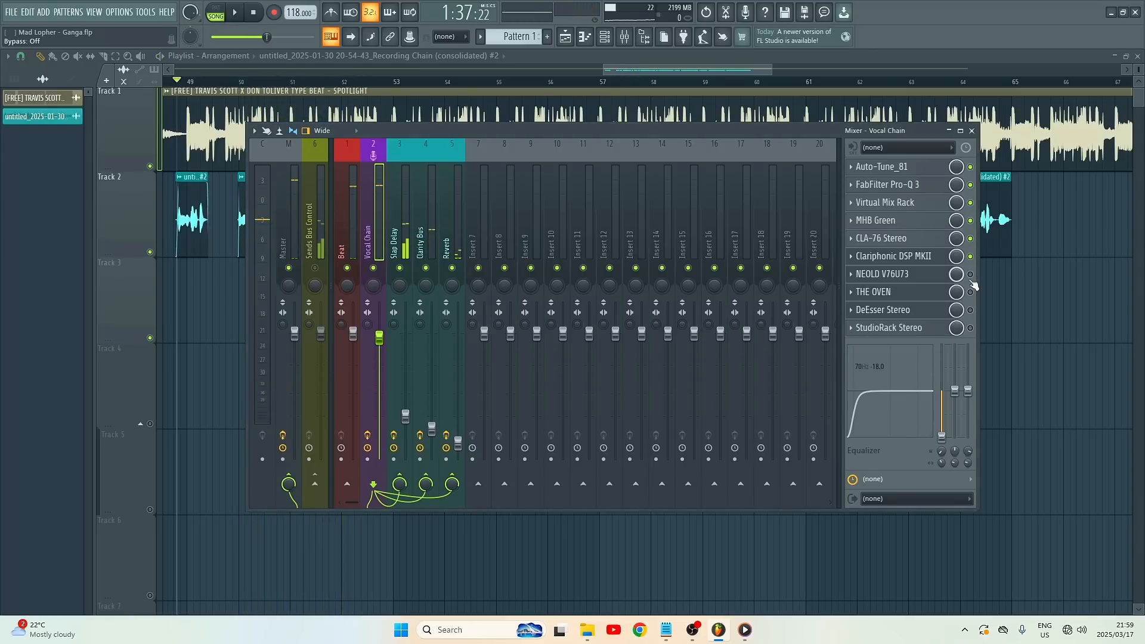
# - Enable and open NEOLD V76U73, compare the mix with it active and bypassed, leave it active and close it
pyautogui.click(930, 278)
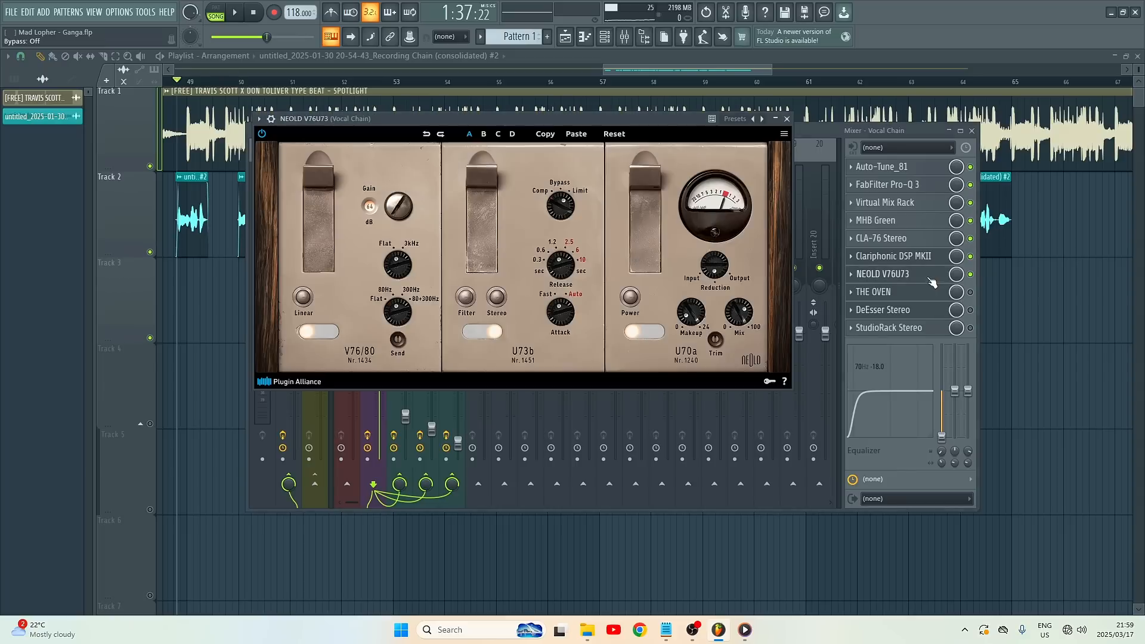
pyautogui.moveTo(552, 192); pyautogui.dragTo(567, 153)
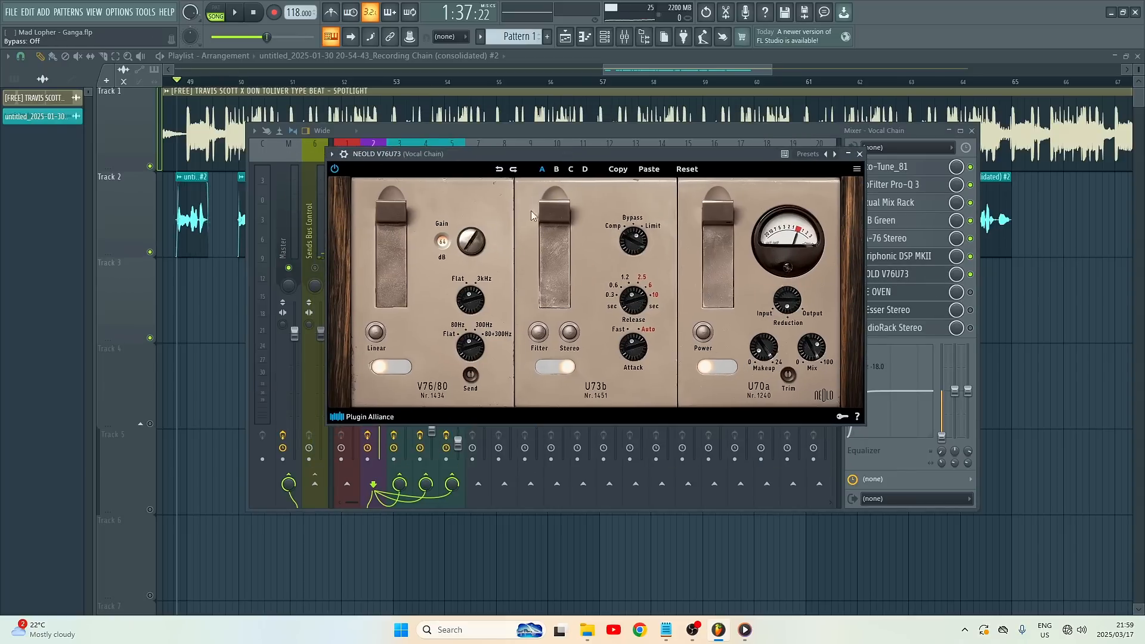
pyautogui.click(240, 13)
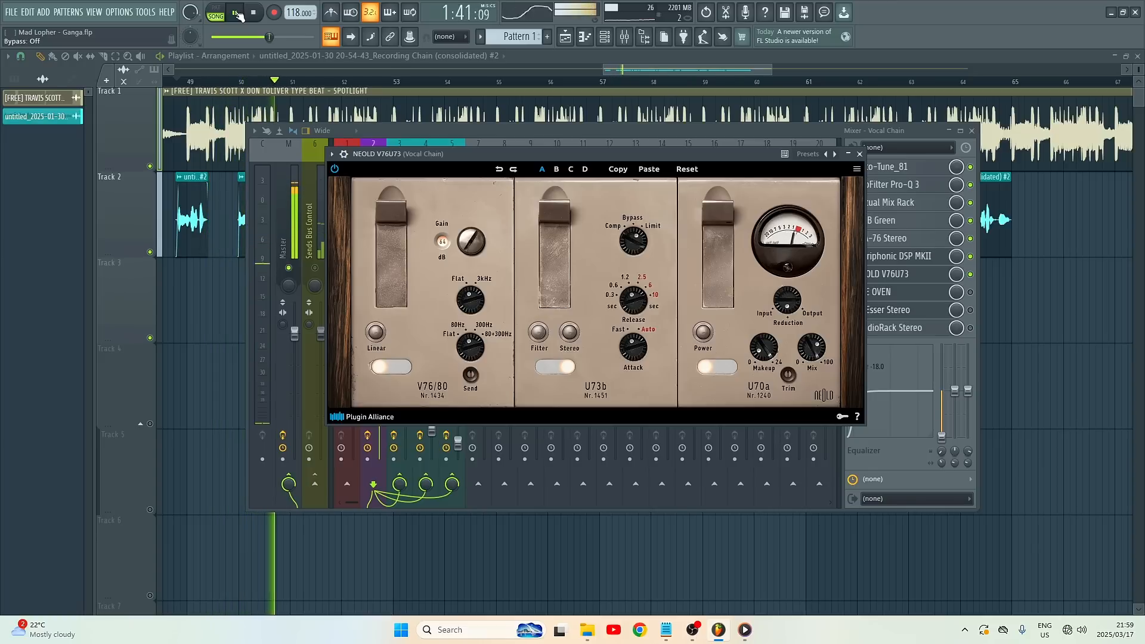
pyautogui.click(334, 169)
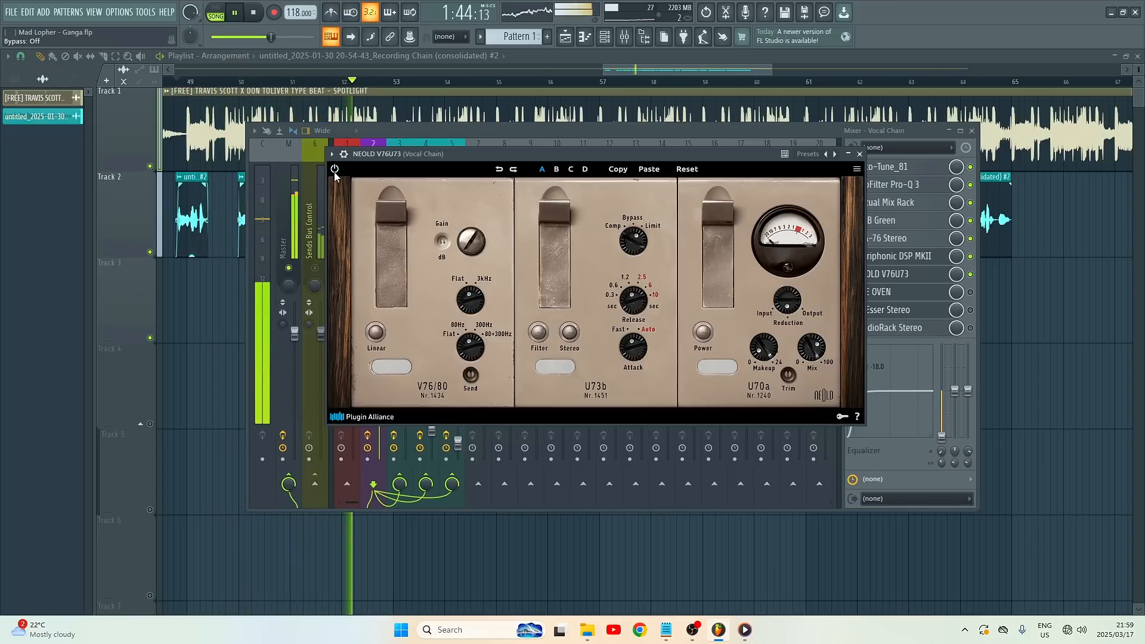
pyautogui.click(334, 169)
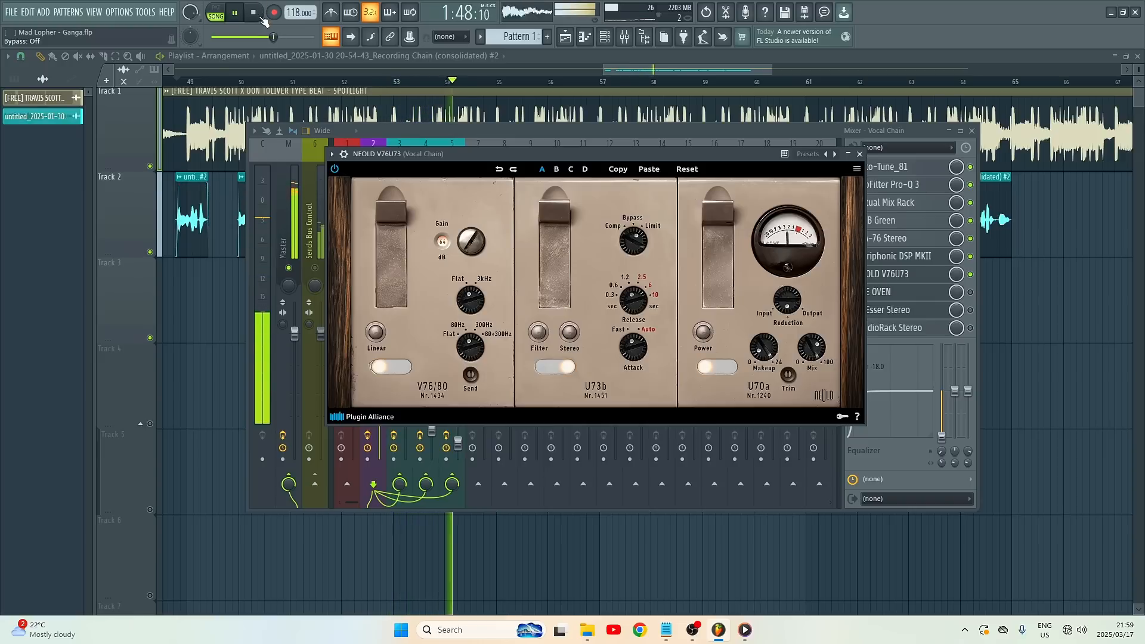
pyautogui.click(258, 14)
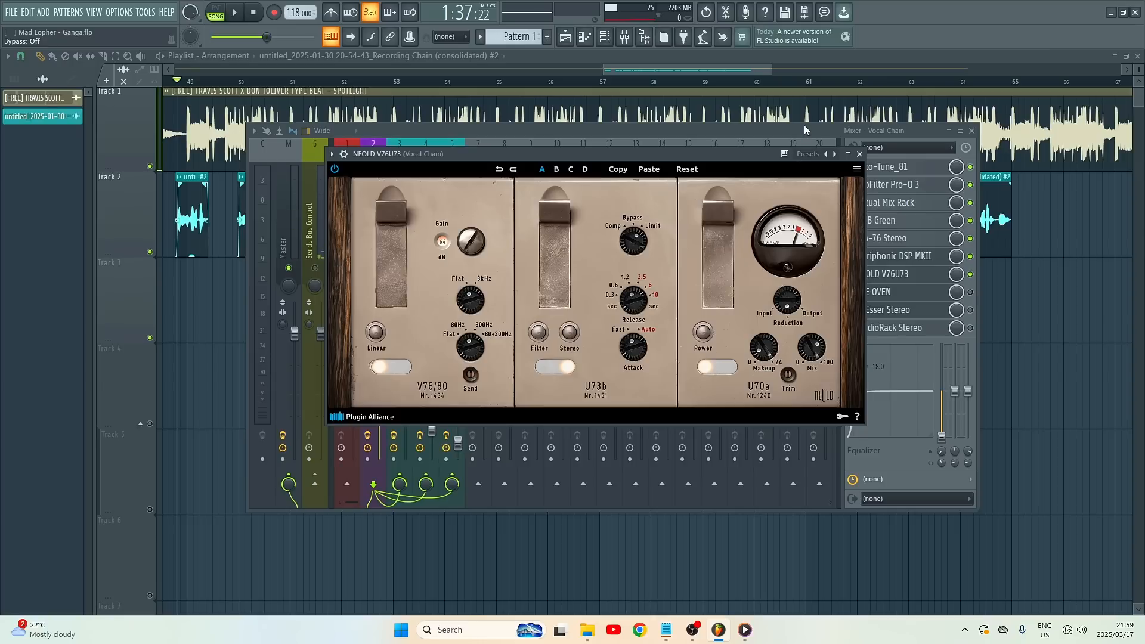
pyautogui.press('Escape')
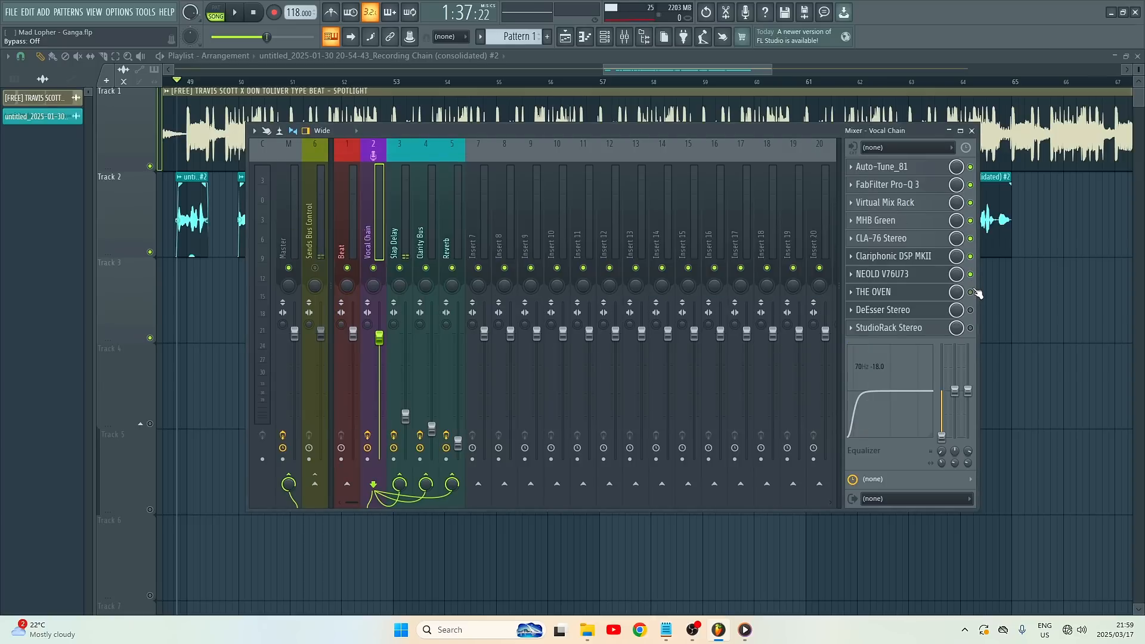
# - Enable and open THE OVEN, audition the vocal over the beat through it, and return to the mixer
pyautogui.click(903, 292)
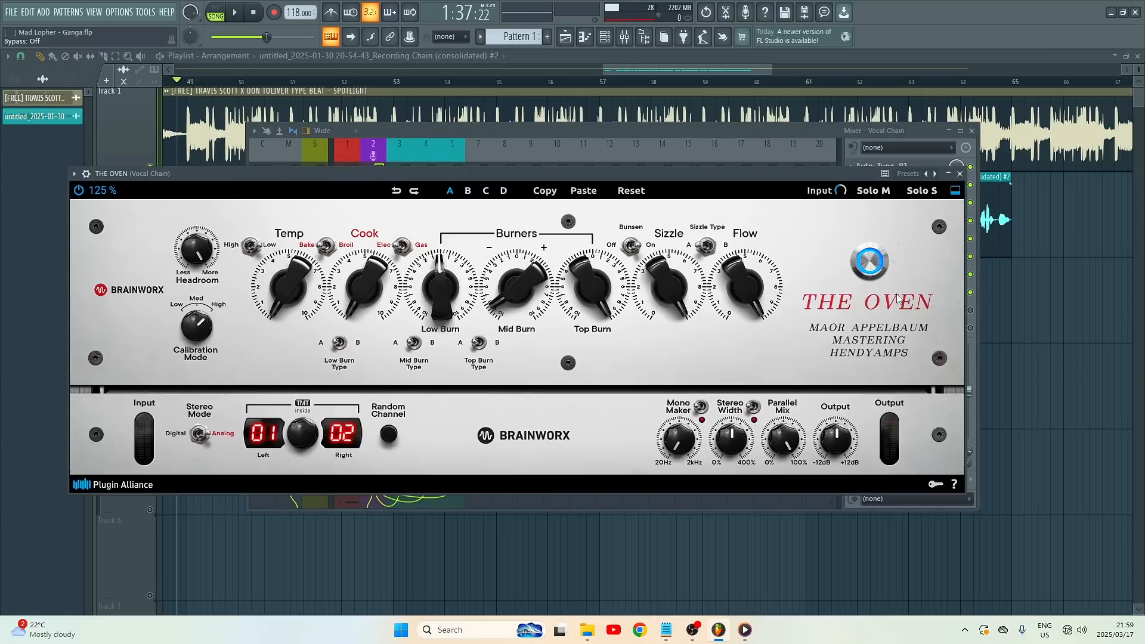
pyautogui.moveTo(628, 172); pyautogui.dragTo(654, 180)
pyautogui.press('space')
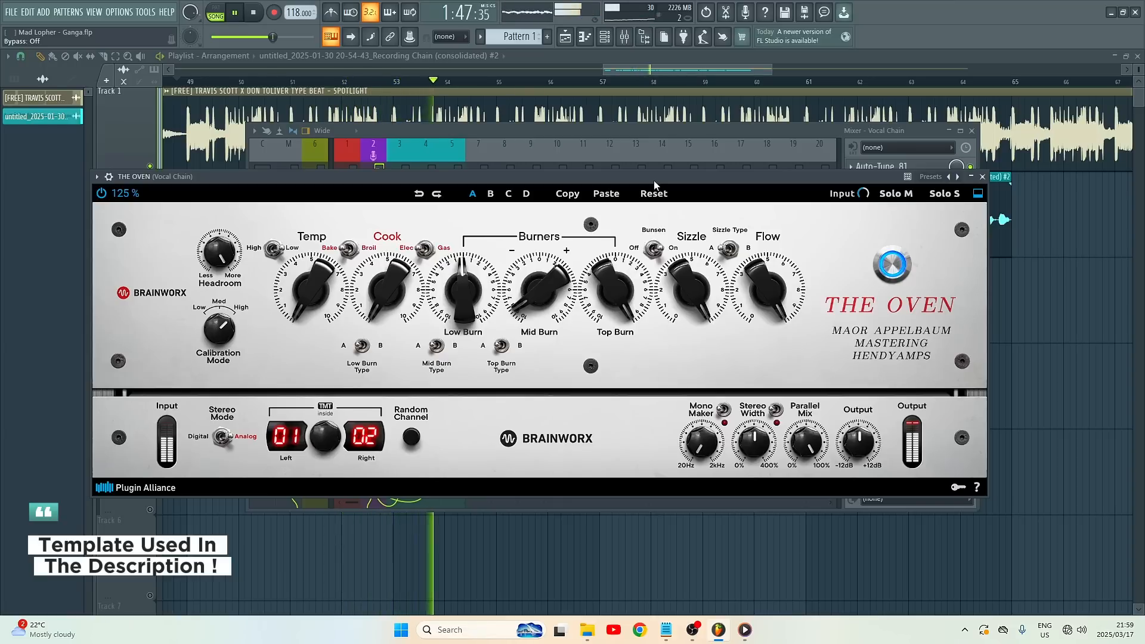
pyautogui.press('space')
pyautogui.click(708, 130)
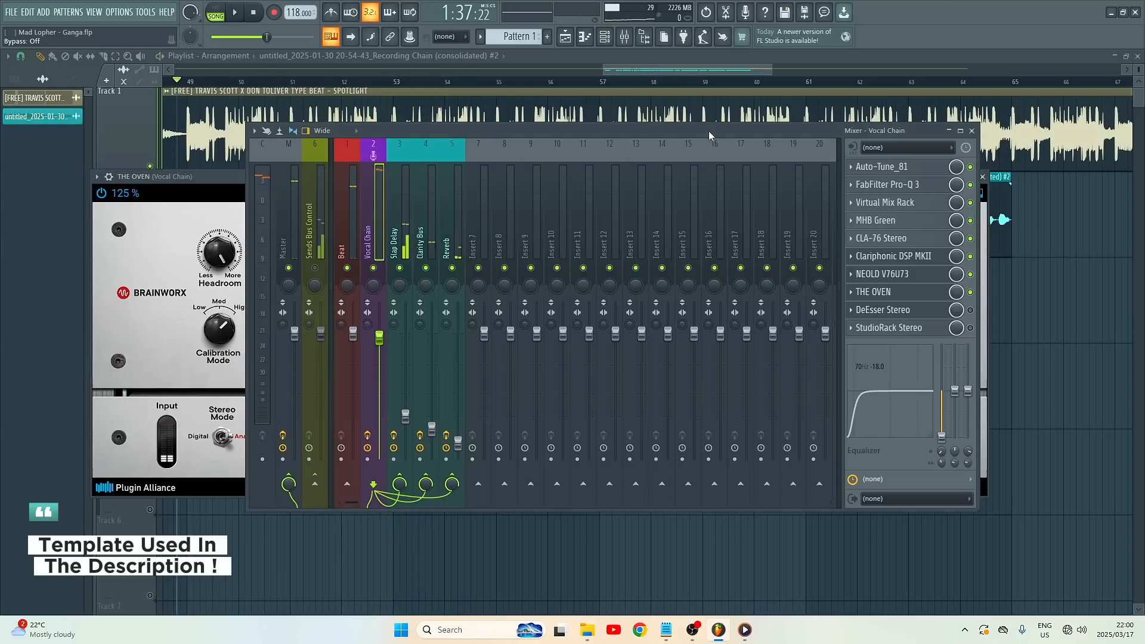
# - Enable and open DeEsser Stereo on the Vocal Chain, and play the vocal with the beat through it
pyautogui.click(926, 314)
pyautogui.moveTo(185, 146); pyautogui.dragTo(659, 144)
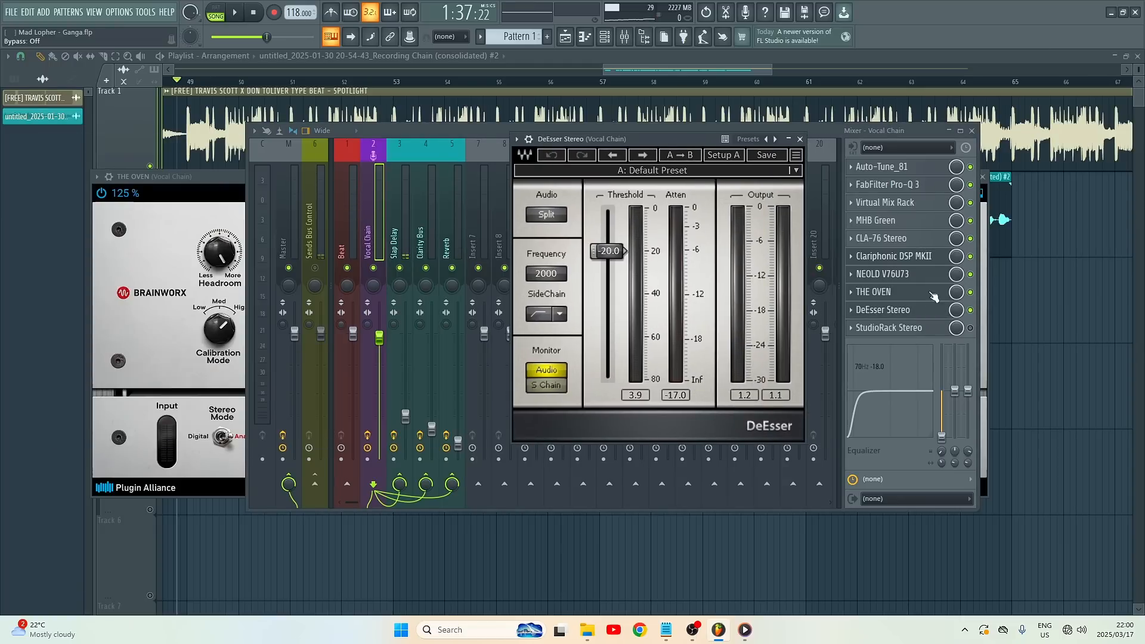
pyautogui.press('space')
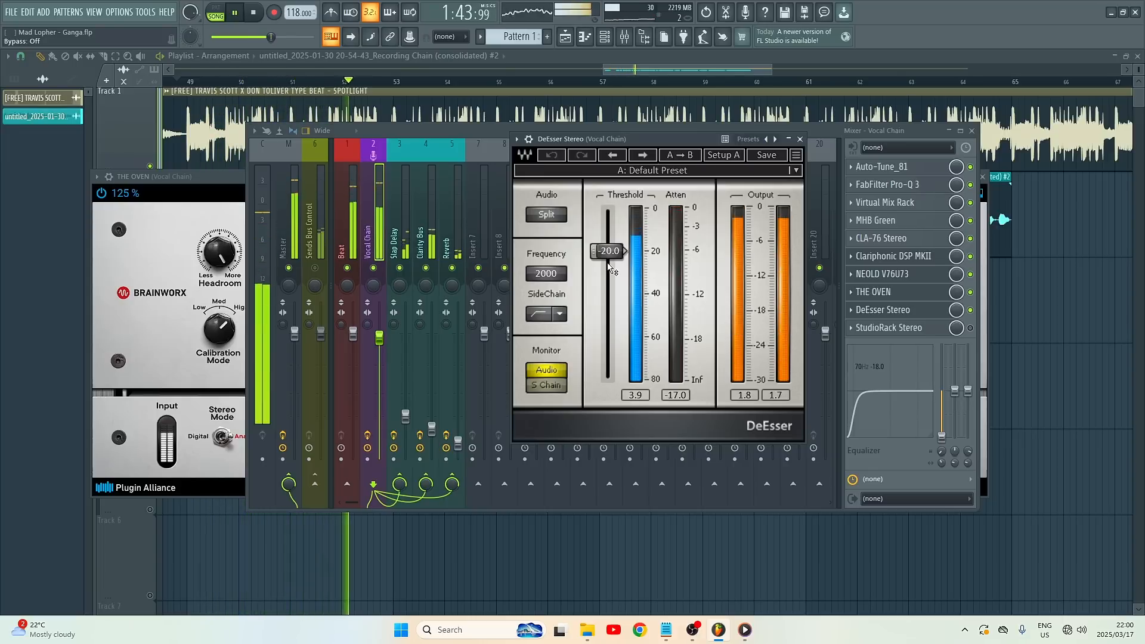
pyautogui.press('space')
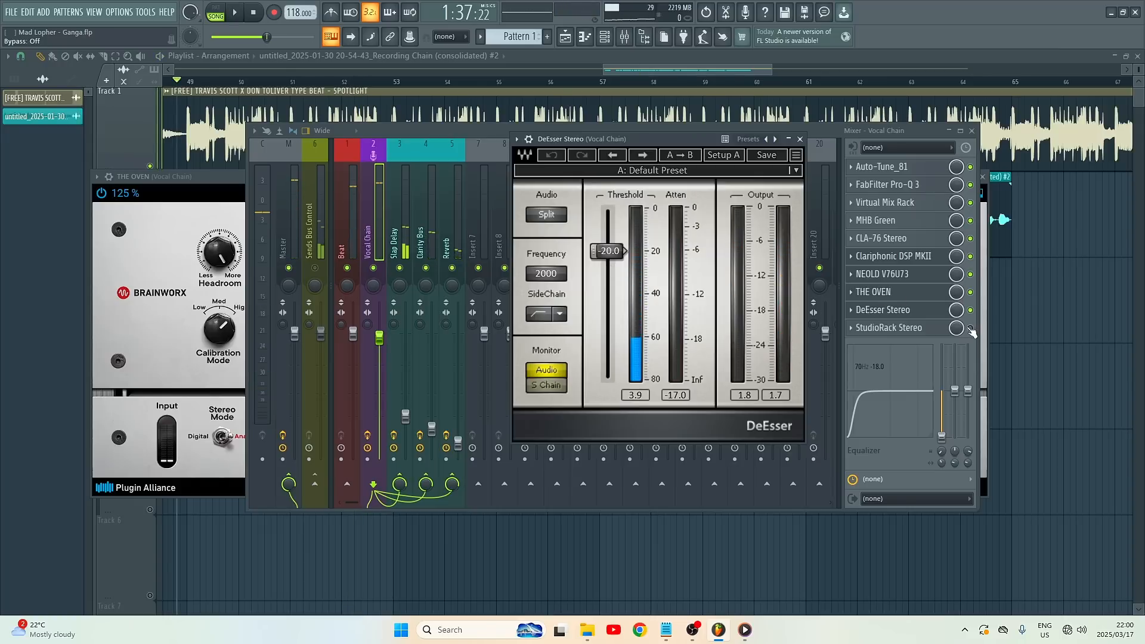
# - Enable and open StudioRack Stereo with only NS1 and C1 gate active in its rack, and inspect both modules
pyautogui.click(924, 328)
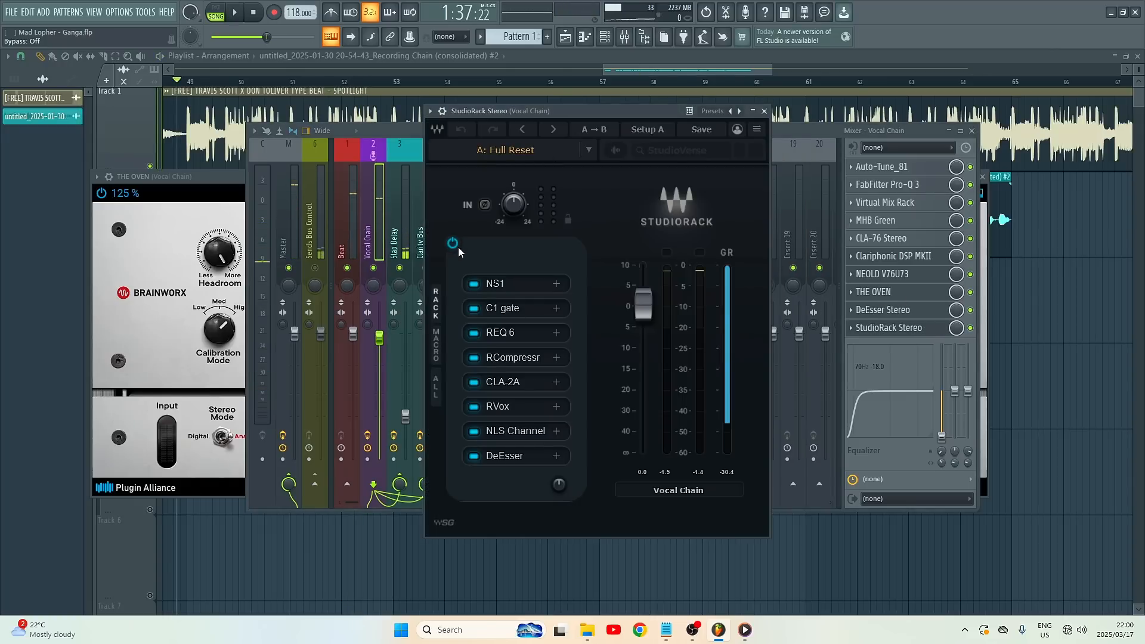
pyautogui.click(492, 283)
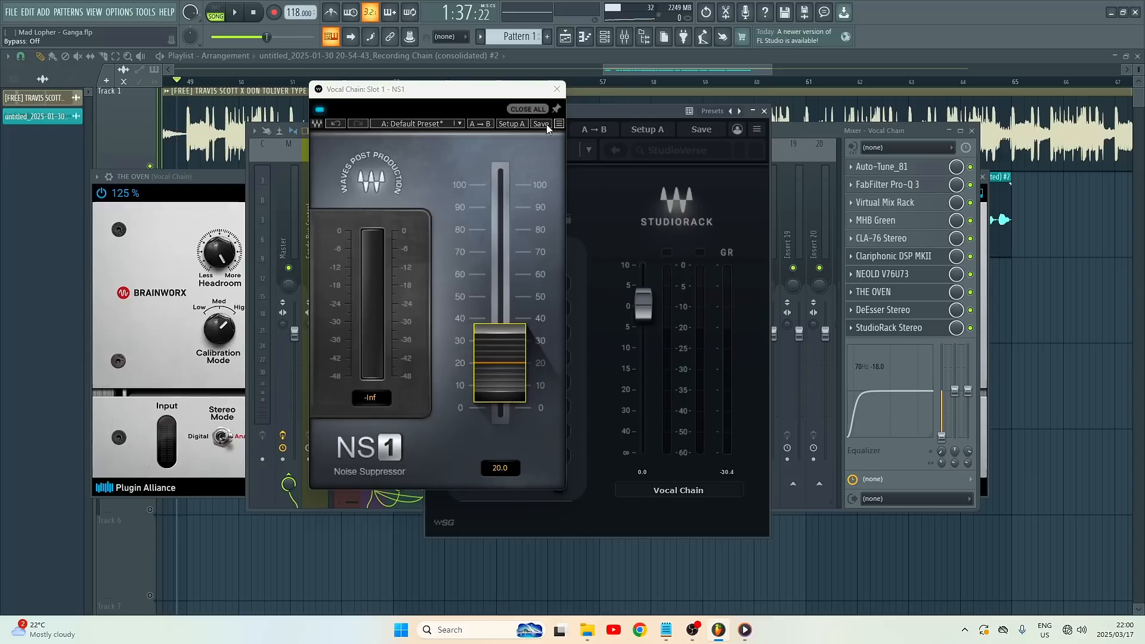
pyautogui.click(555, 90)
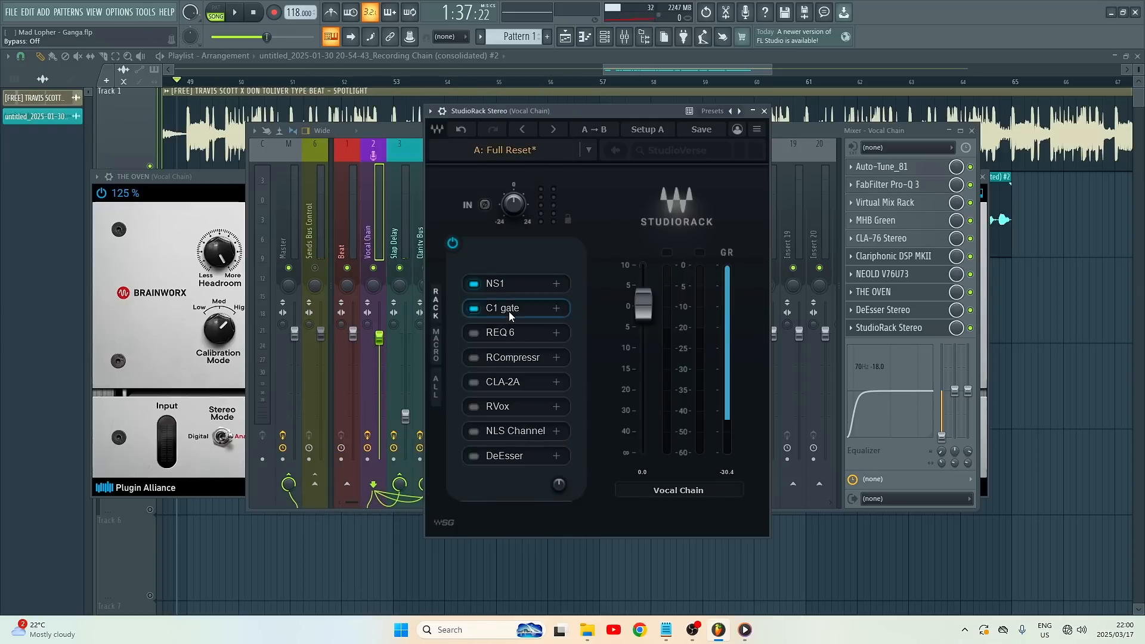
pyautogui.click(507, 309)
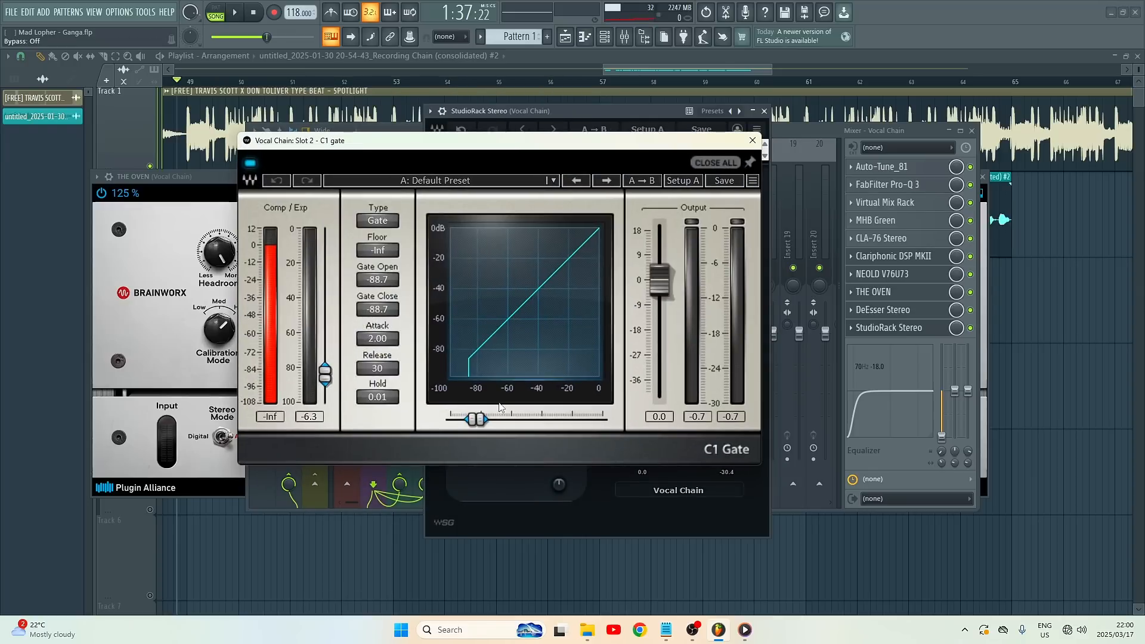
pyautogui.click(752, 141)
# - Enable and open REQ 6 in StudioRack, audition the vocal over the beat through it, and close the module
pyautogui.click(512, 338)
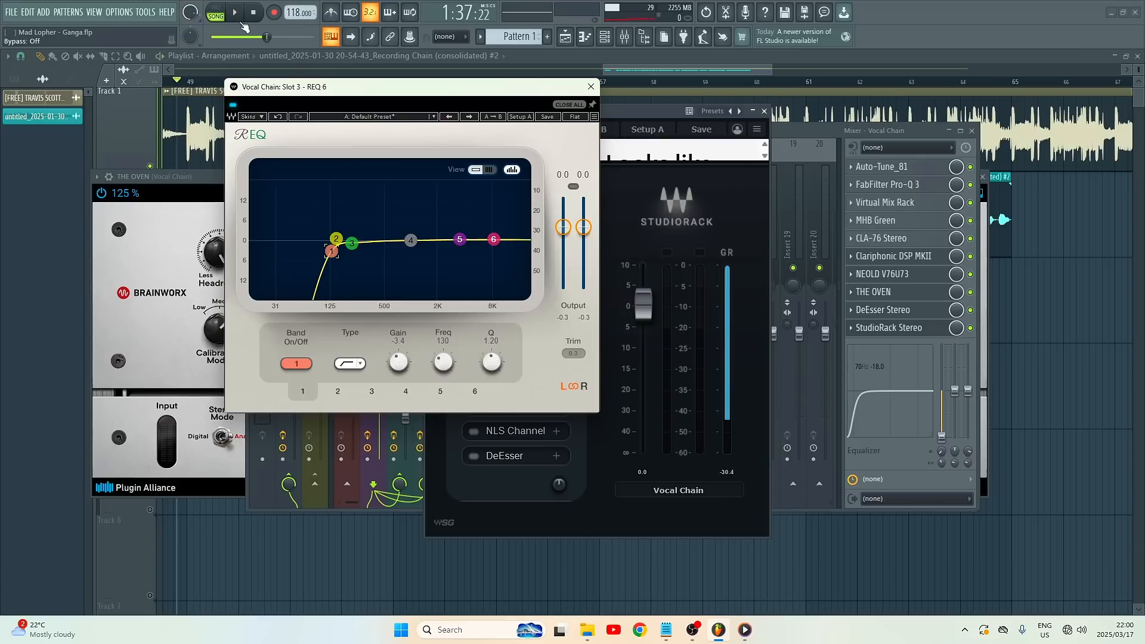
pyautogui.press('space')
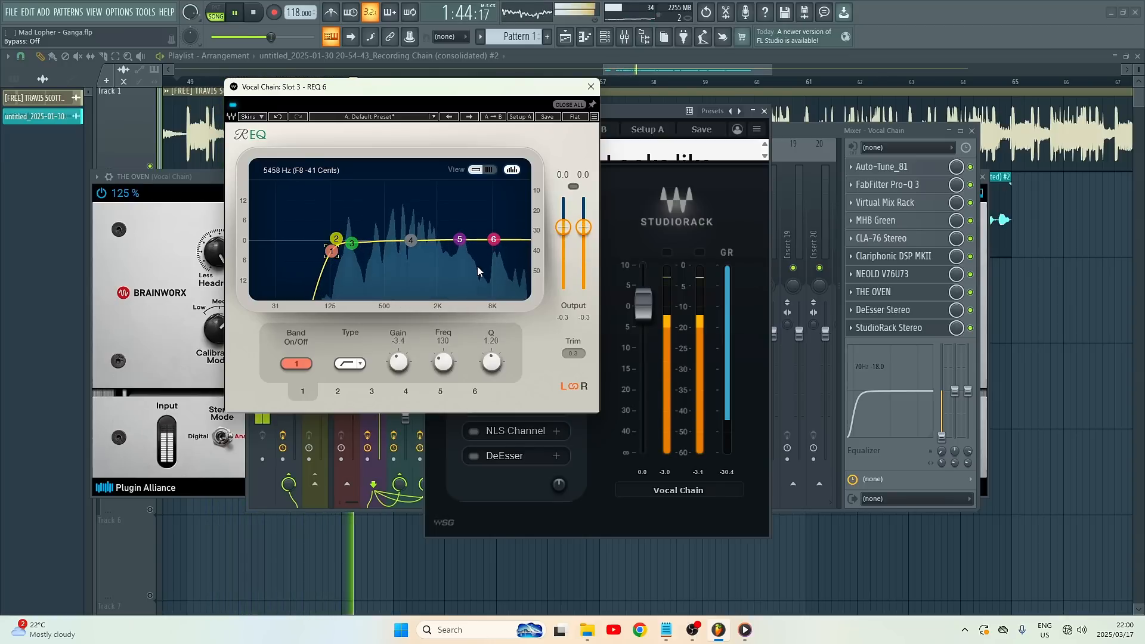
pyautogui.press('space')
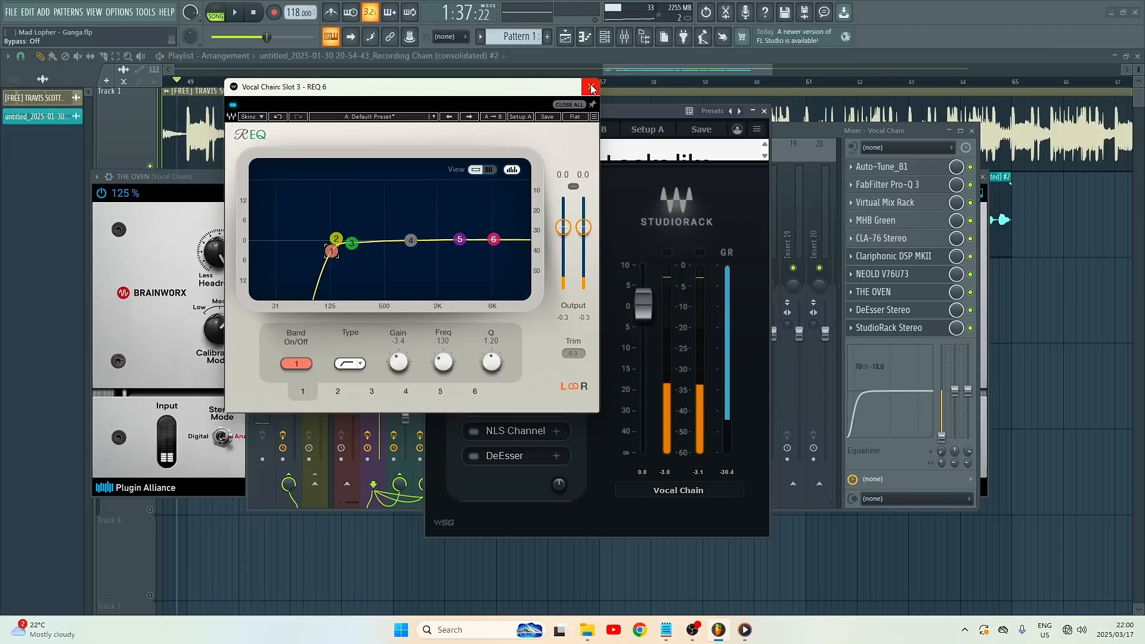
pyautogui.click(590, 87)
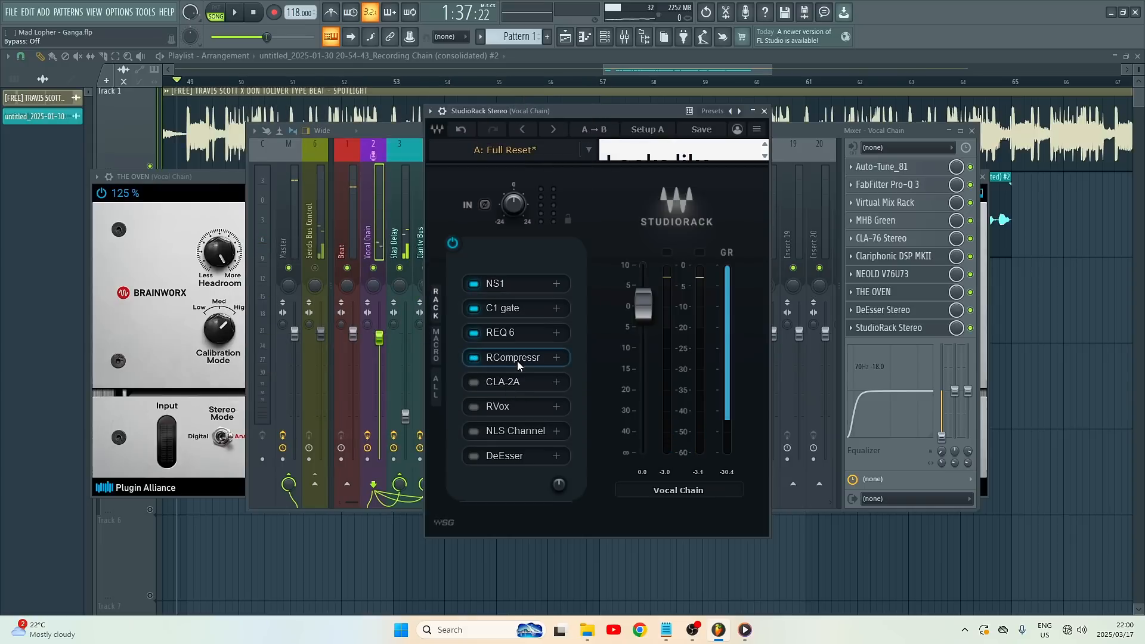
# - Enable and open RCompressor in StudioRack, play the mix to hear its compression, and close the module
pyautogui.click(517, 360)
pyautogui.moveTo(449, 90); pyautogui.dragTo(524, 93)
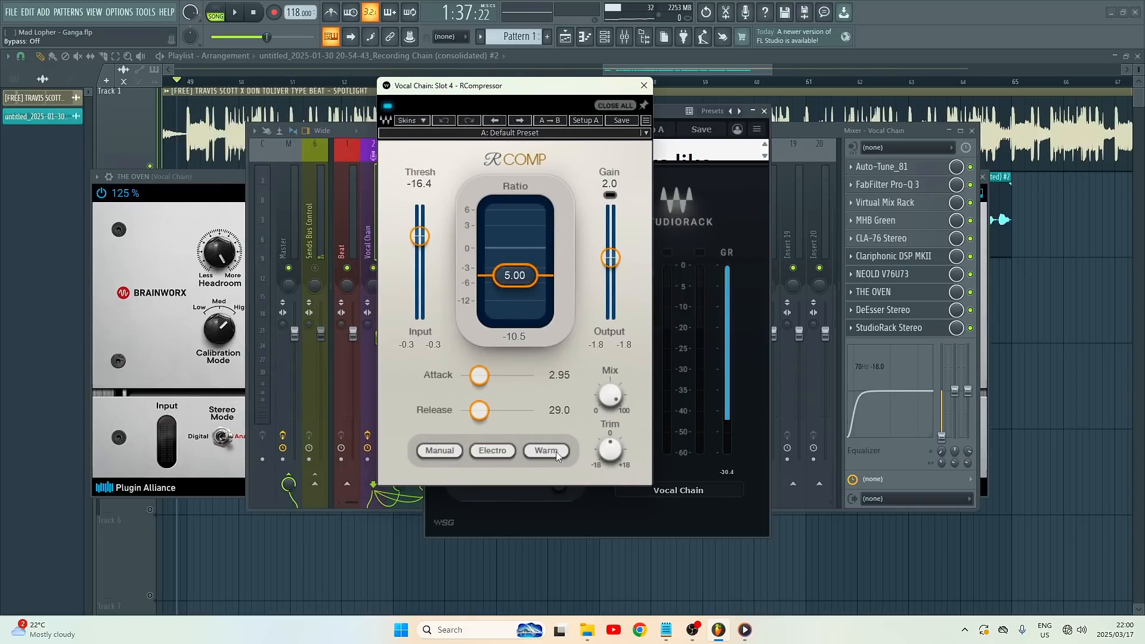
pyautogui.press('space')
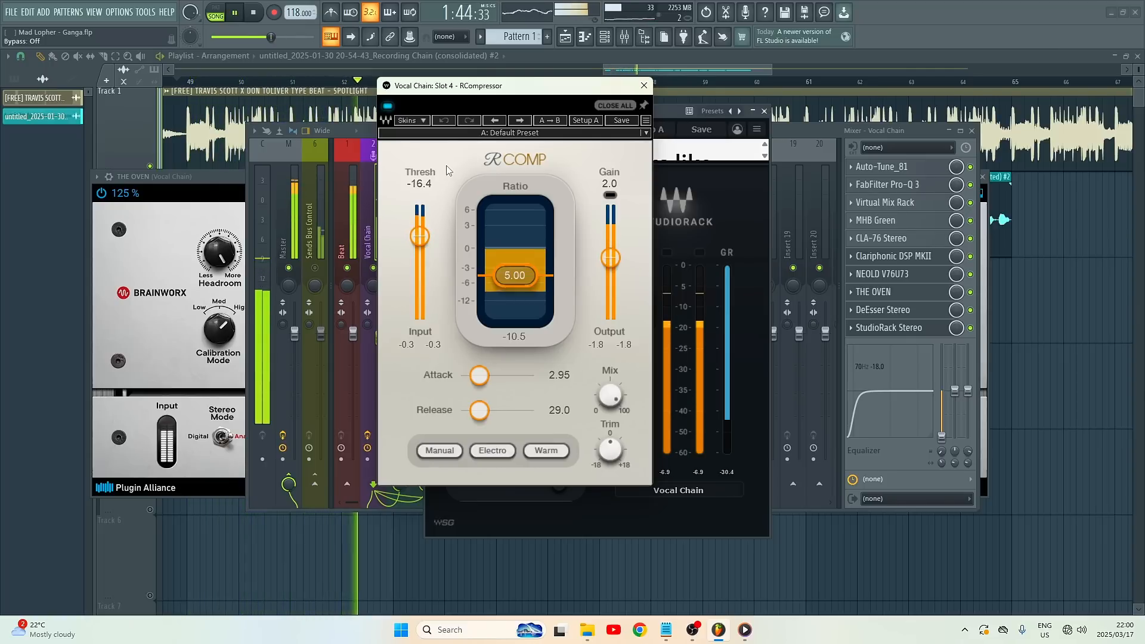
pyautogui.press('space')
pyautogui.click(643, 87)
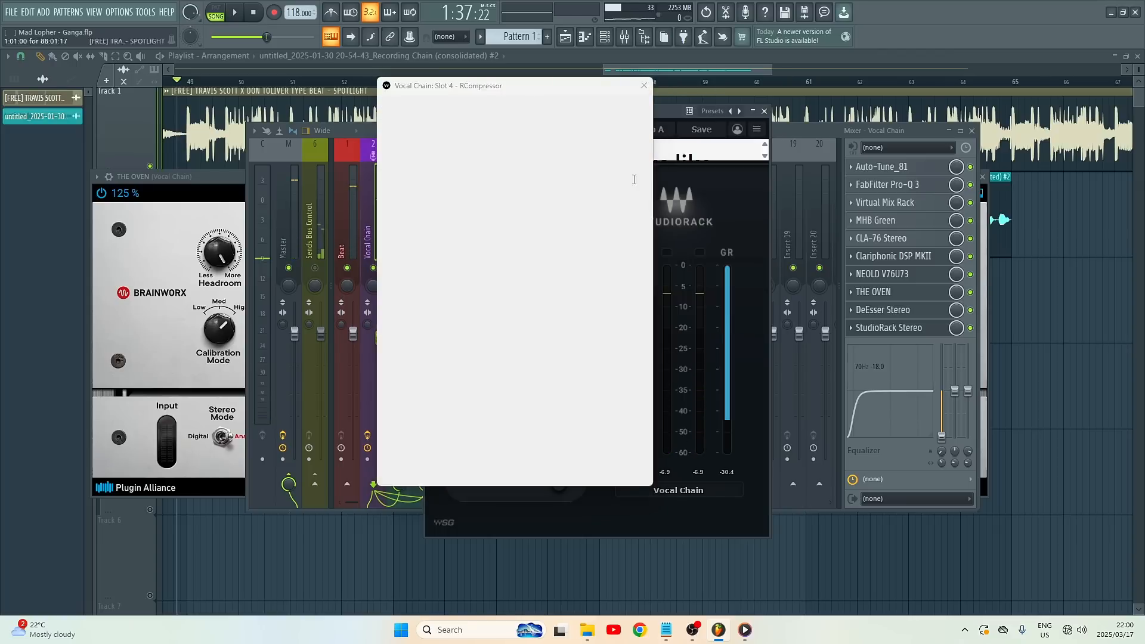
# - Enable and open CLA-2A in StudioRack, audition the vocal over the beat through it, and close the module
pyautogui.click(505, 383)
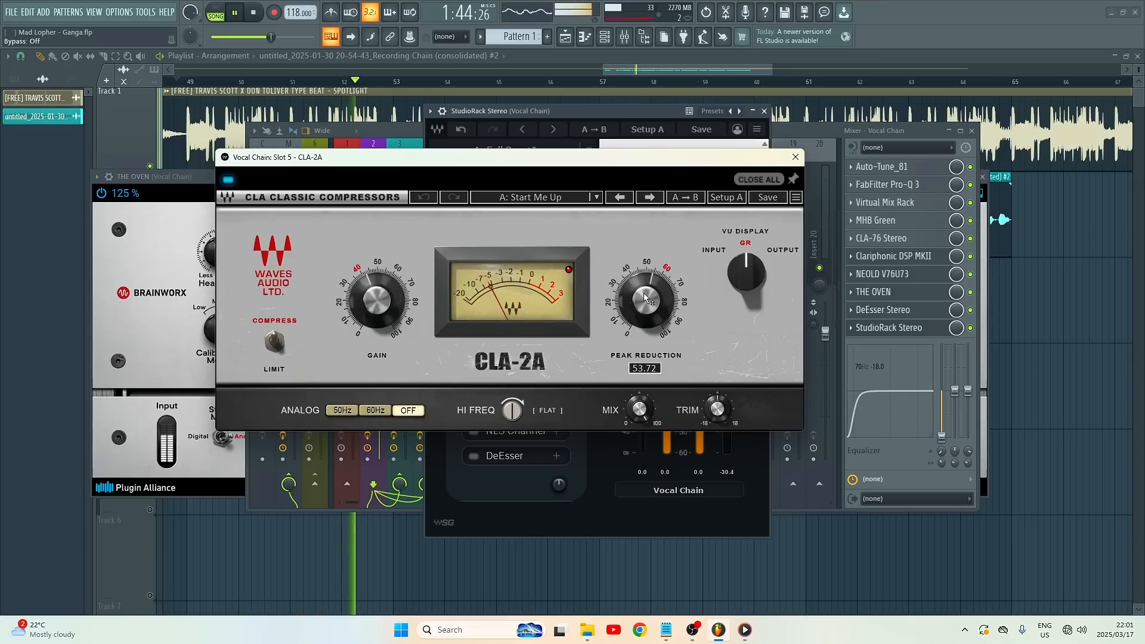
pyautogui.press('space')
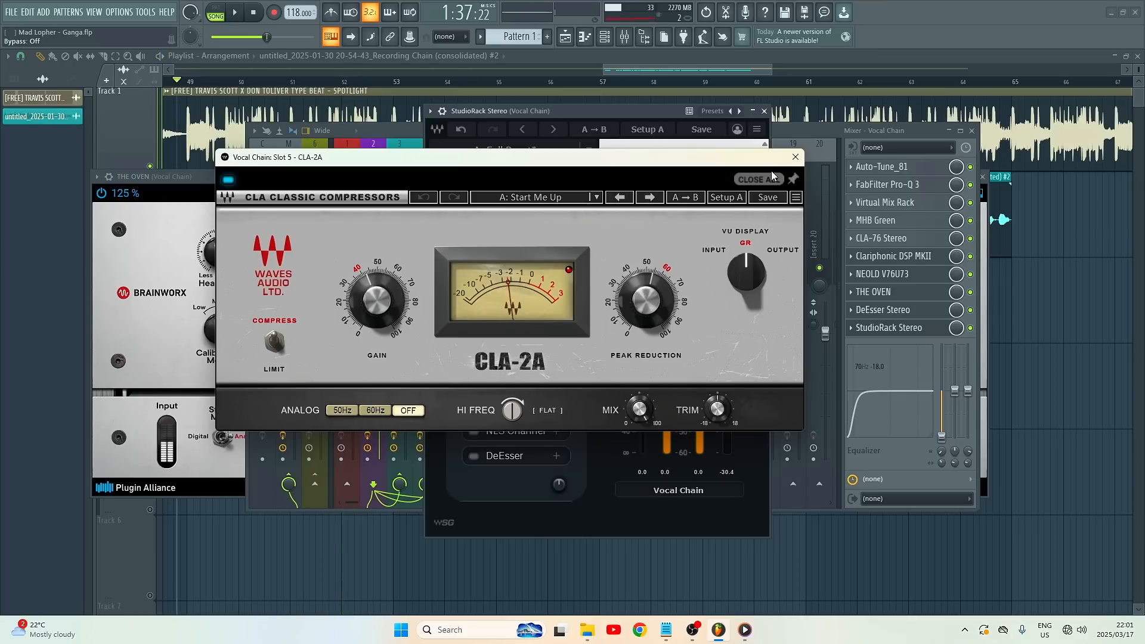
pyautogui.click(799, 158)
# - Enable and open RVox in StudioRack, audition the vocal with the beat through it, and close the module
pyautogui.click(491, 406)
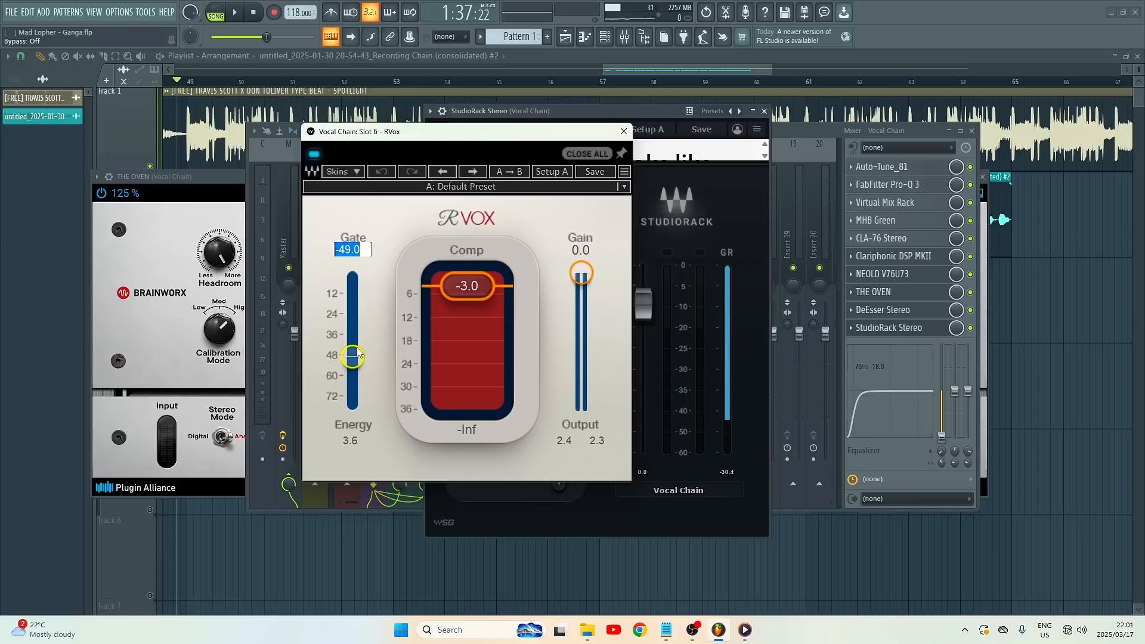
pyautogui.click(232, 18)
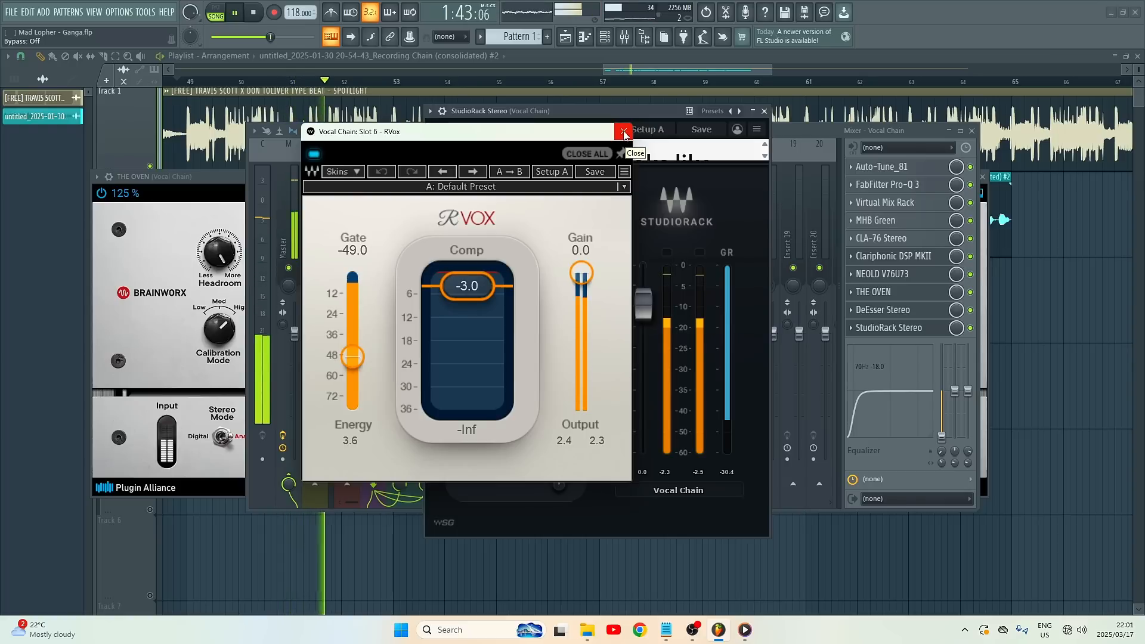
pyautogui.press('space')
pyautogui.click(624, 131)
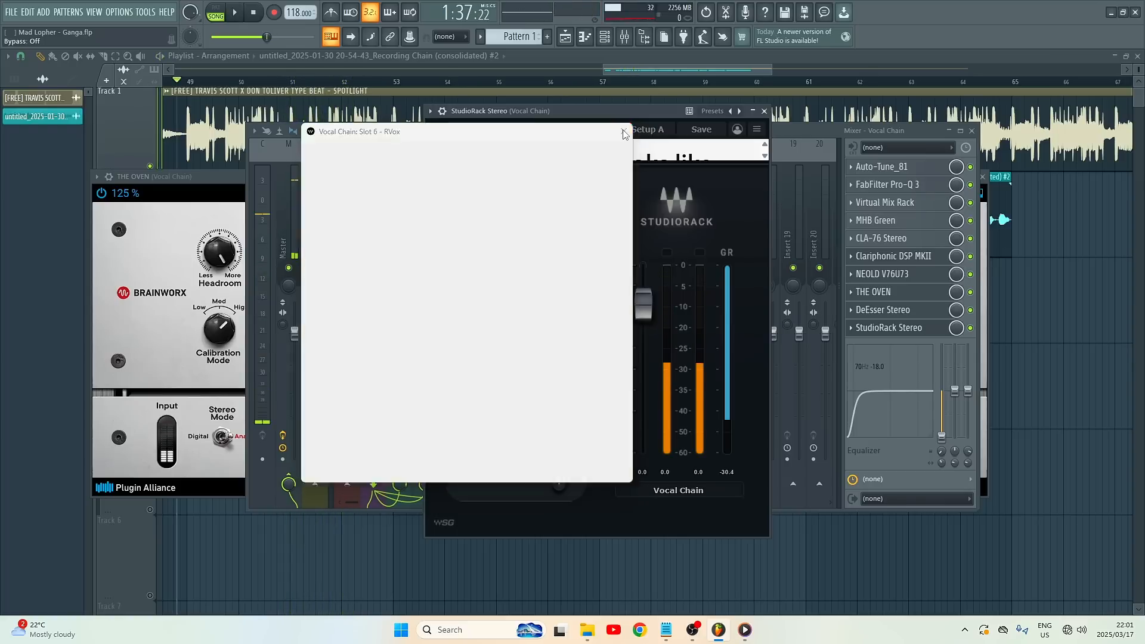
# - Enable and open NLS Channel in StudioRack, compare Nevo and Mike with Spike during playback, keep Spike and close the module
pyautogui.click(514, 436)
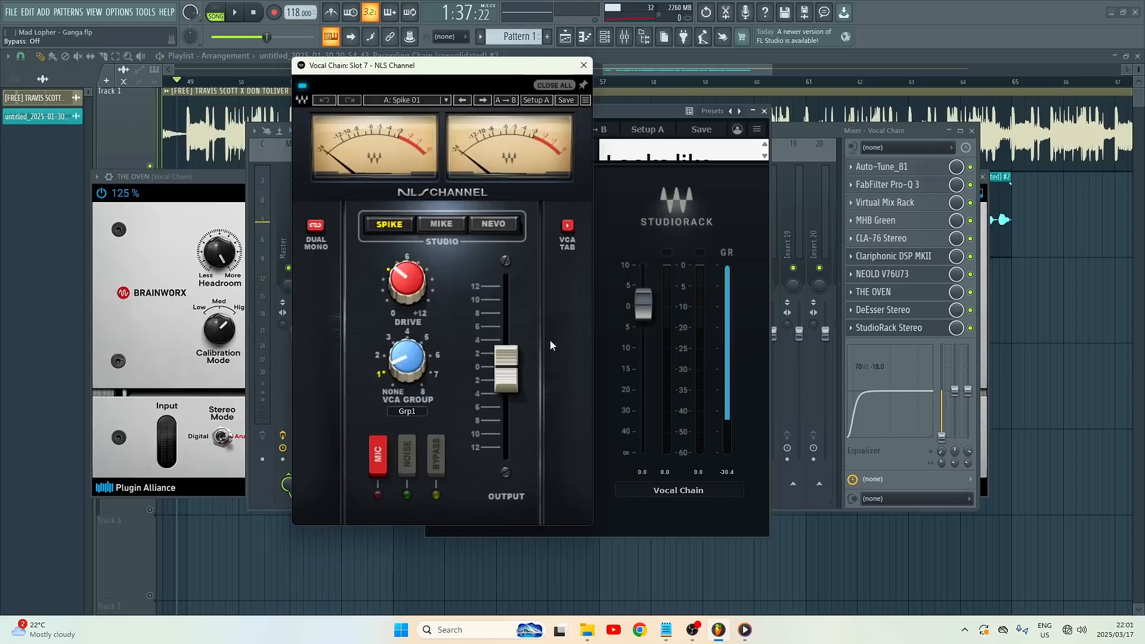
pyautogui.click(413, 276)
pyautogui.press('Escape')
pyautogui.press('space')
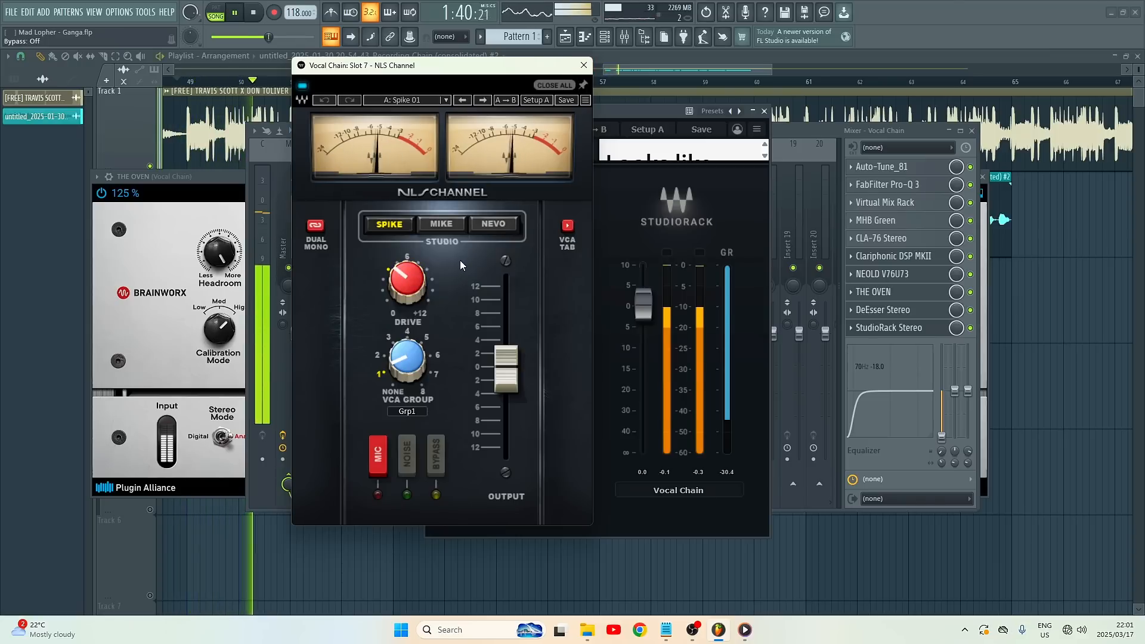
pyautogui.click(490, 223)
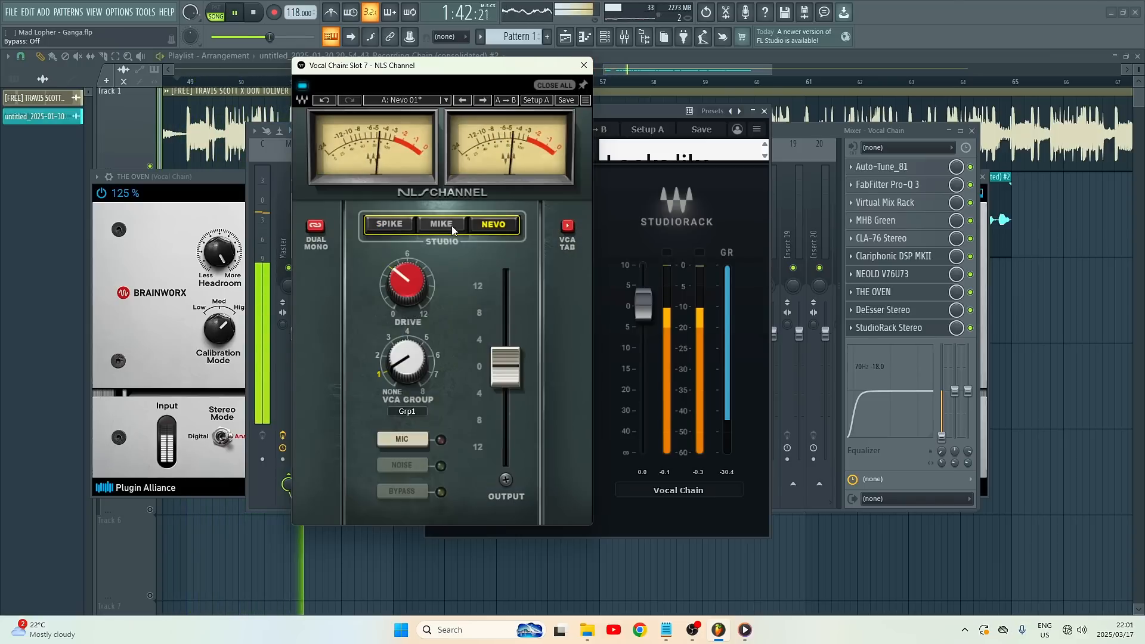
pyautogui.click(449, 226)
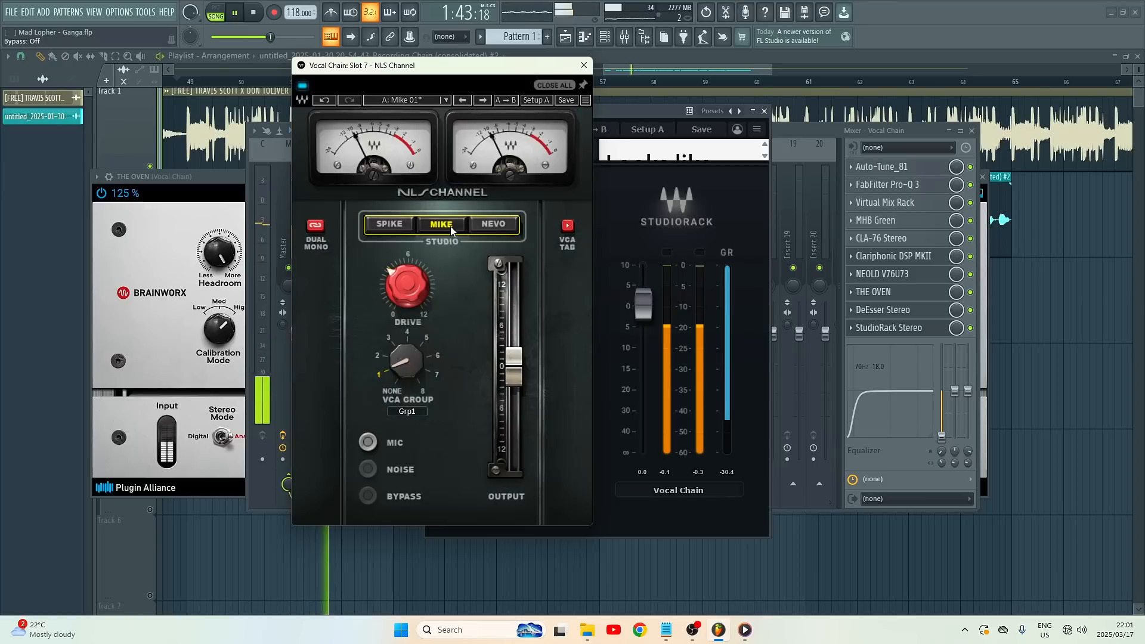
pyautogui.click(388, 225)
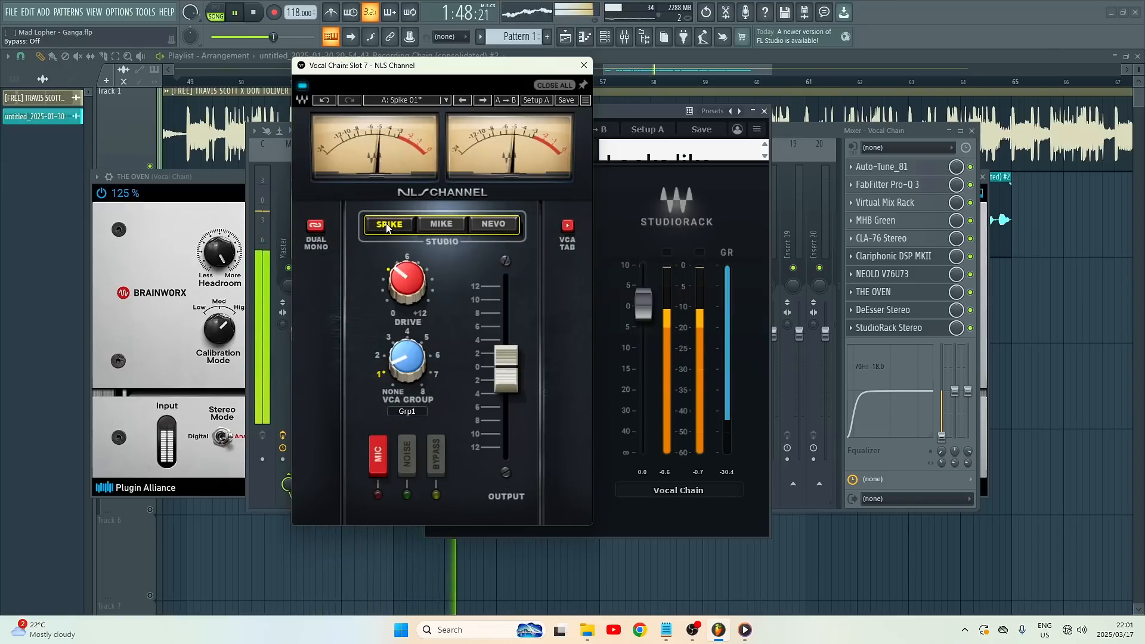
pyautogui.press('space')
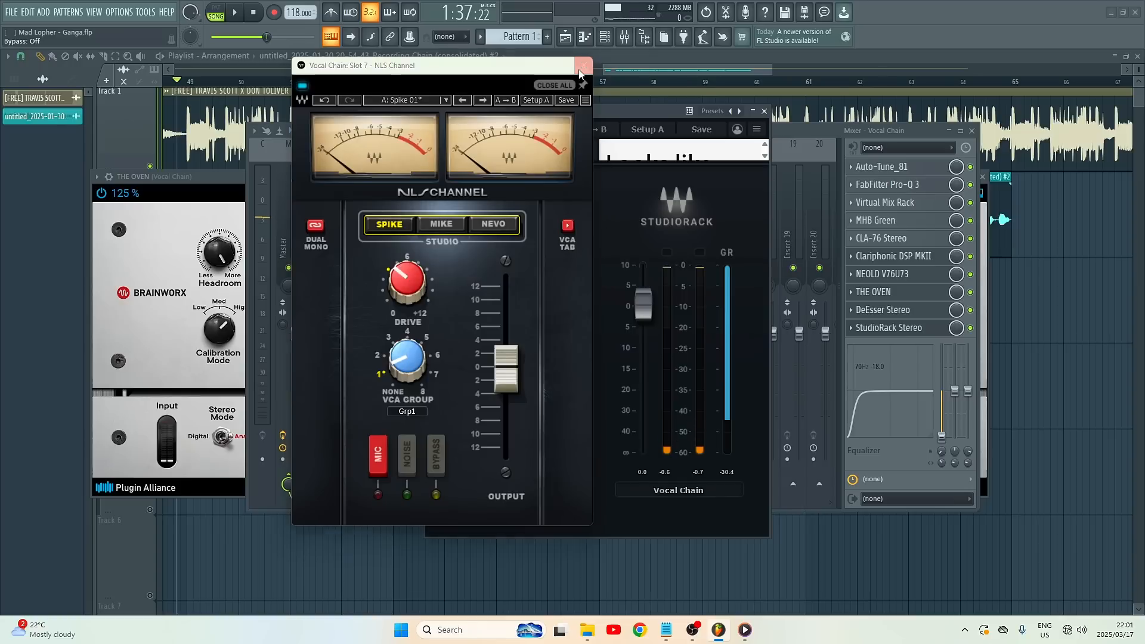
pyautogui.click(583, 65)
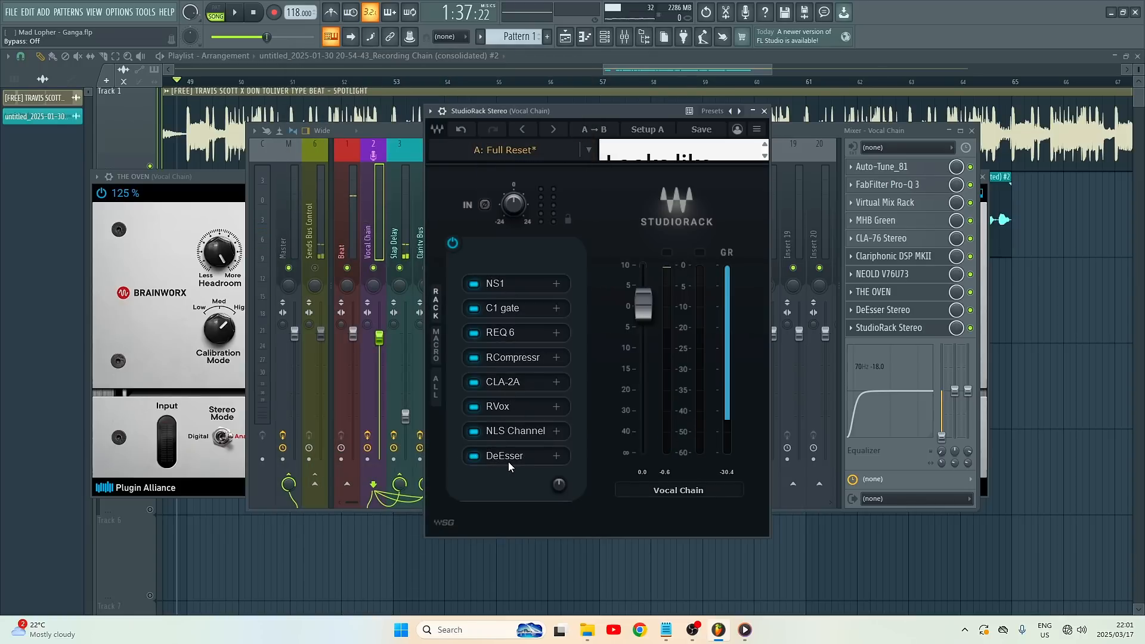
# - Open DeEsser in StudioRack, audition the mix through it, and close both plugins while playing the complete vocal chain
pyautogui.click(507, 461)
pyautogui.moveTo(507, 144); pyautogui.dragTo(569, 141)
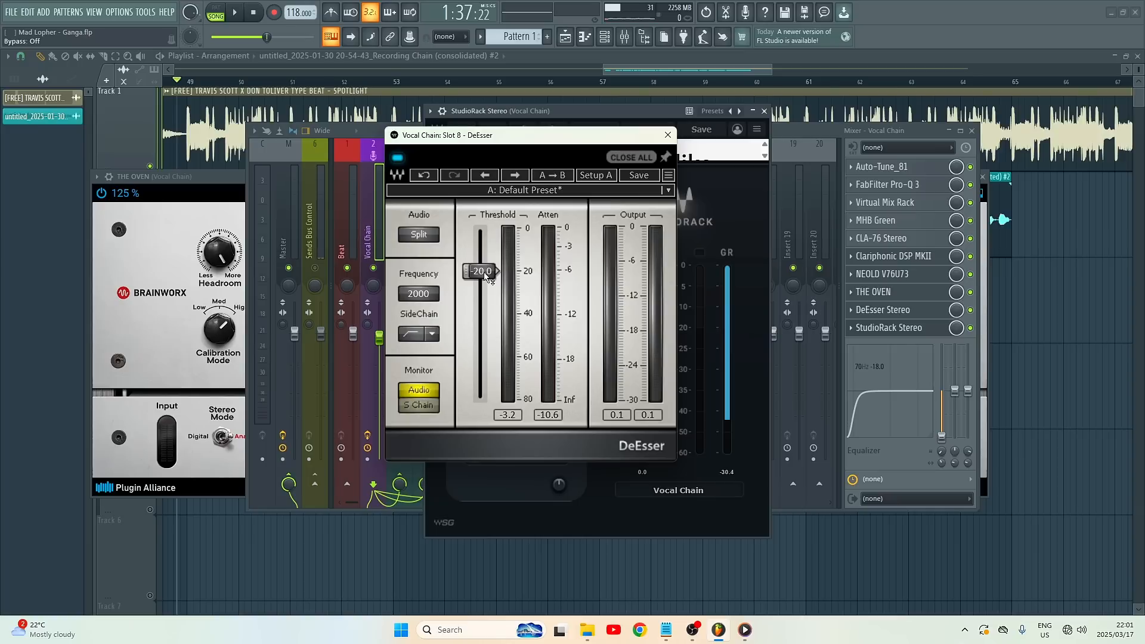
pyautogui.press('space')
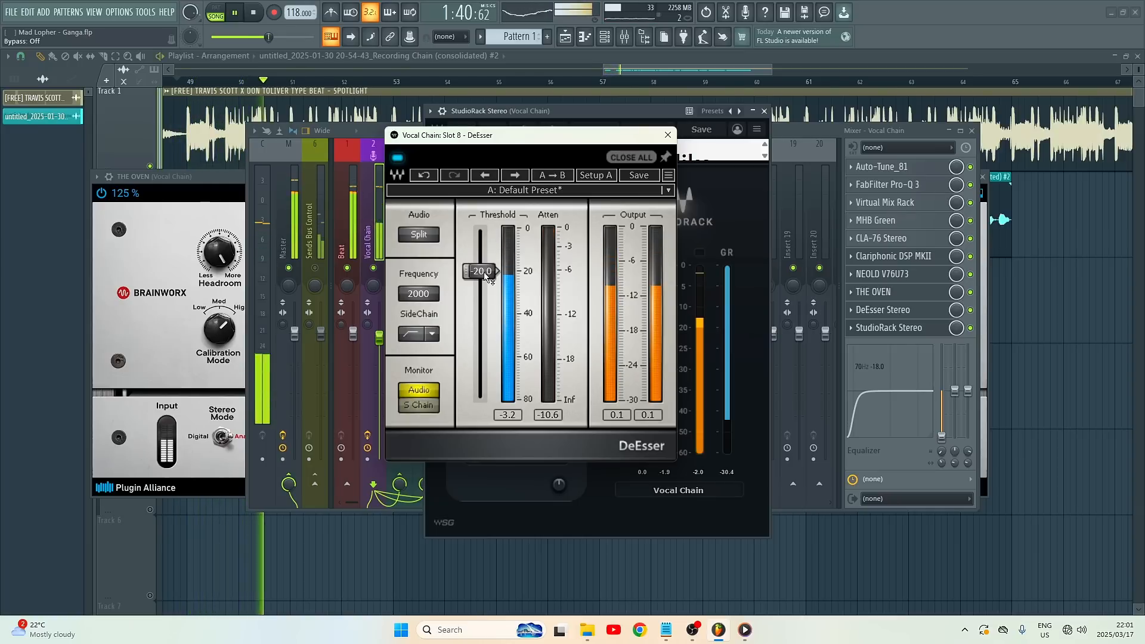
pyautogui.click(668, 135)
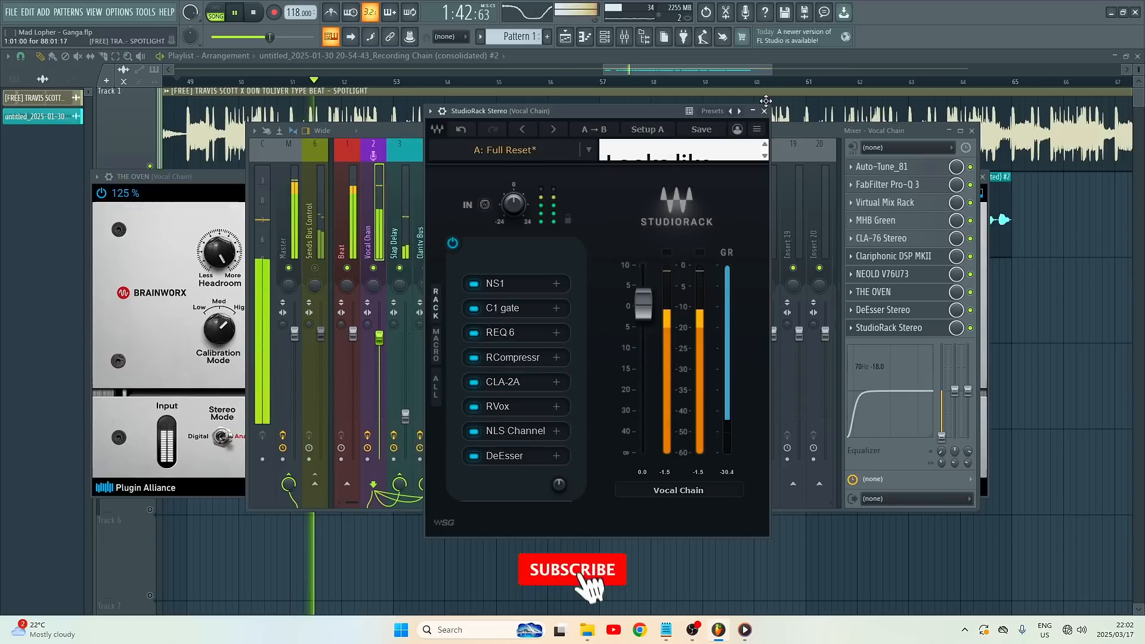
pyautogui.click(763, 111)
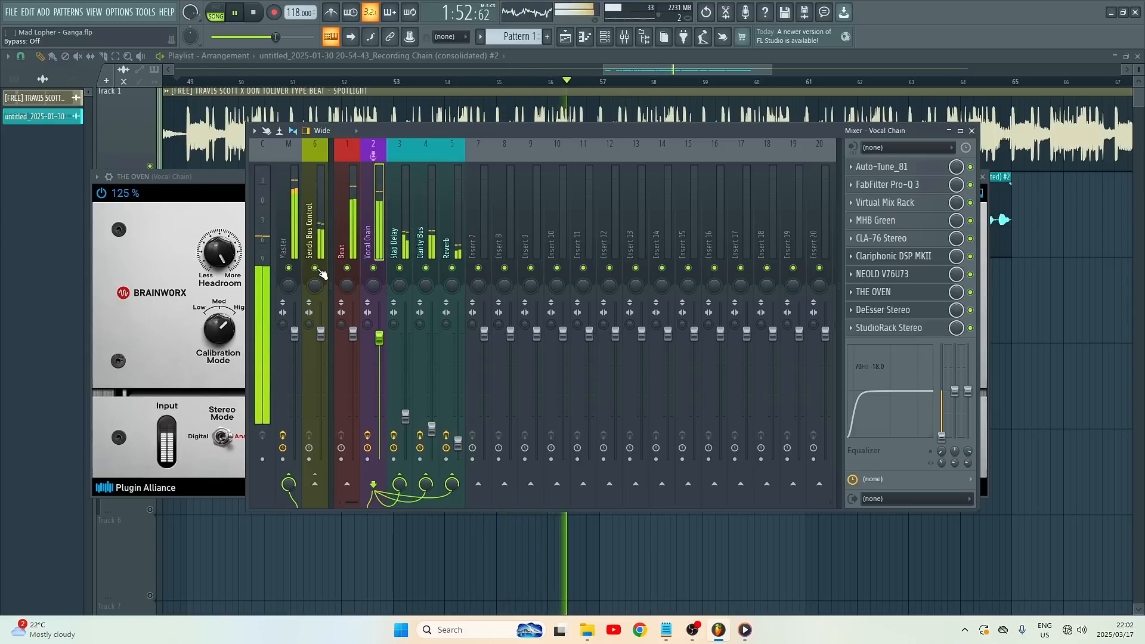
pyautogui.press('space')
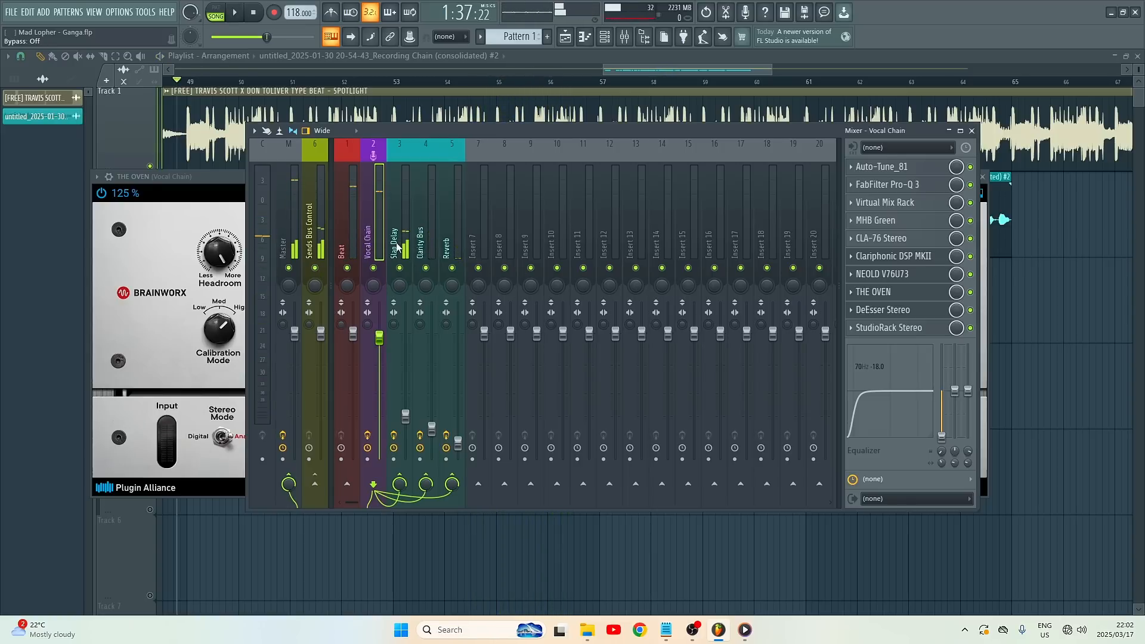
# - Open EchoBoy on the Slap Delay track to examine its echo settings, and close the plugin
pyautogui.click(397, 247)
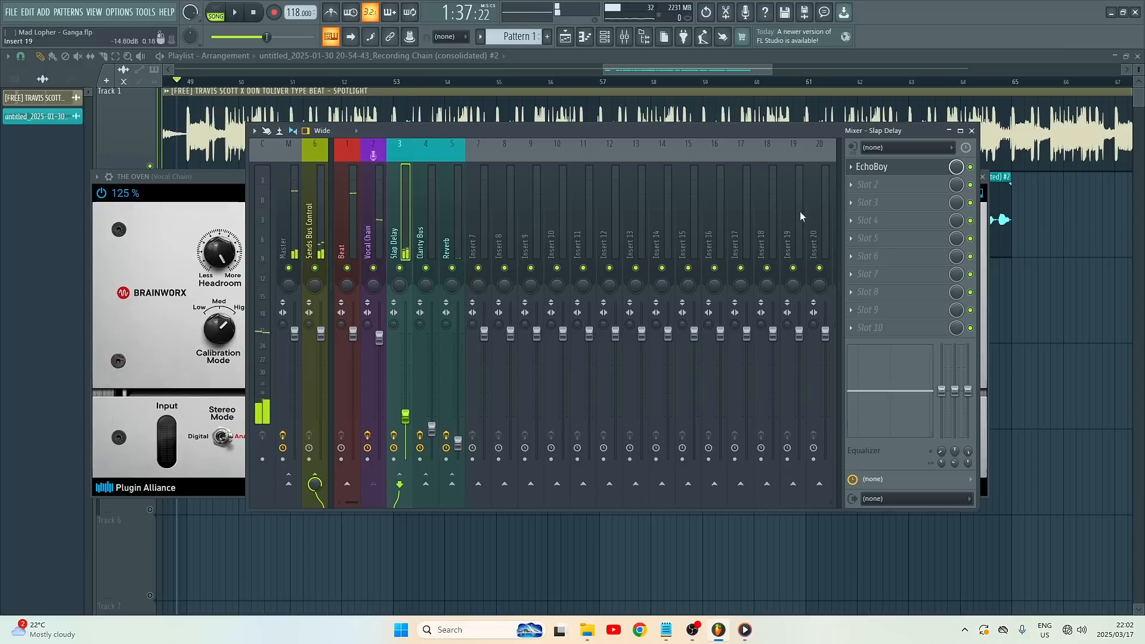
pyautogui.click(909, 173)
pyautogui.moveTo(650, 145)
pyautogui.mouseDown()
pyautogui.moveTo(715, 152)
pyautogui.moveTo(637, 152)
pyautogui.mouseUp()
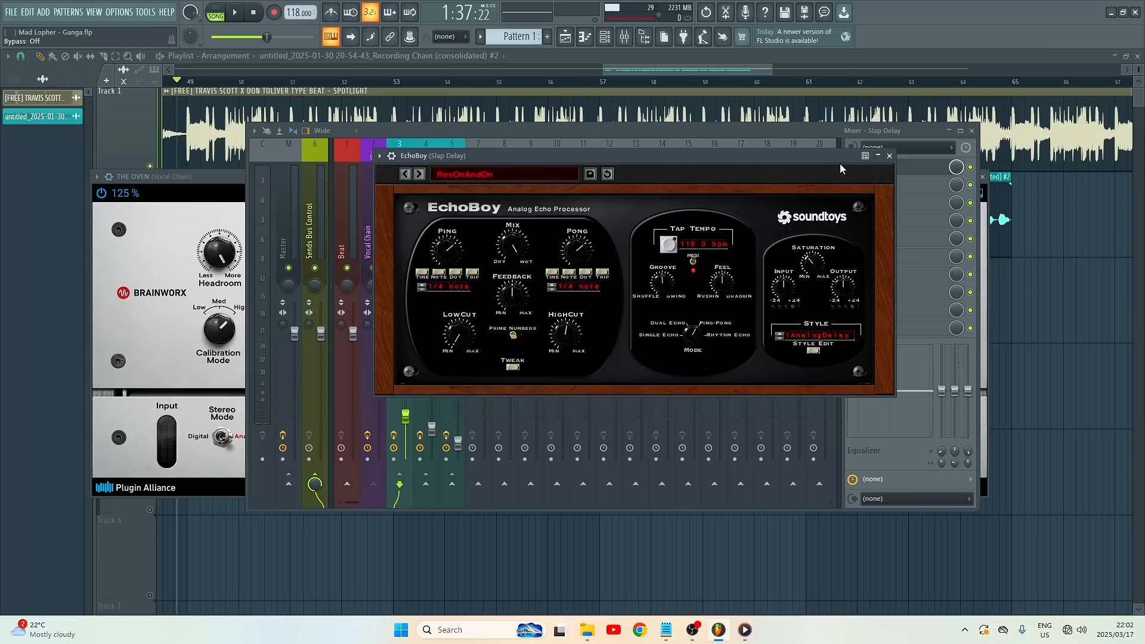
pyautogui.click(889, 155)
# - Audition the vocal with the slap delay over the beat, muting and unmuting the Beat track during playback, and stop playback
pyautogui.press('space')
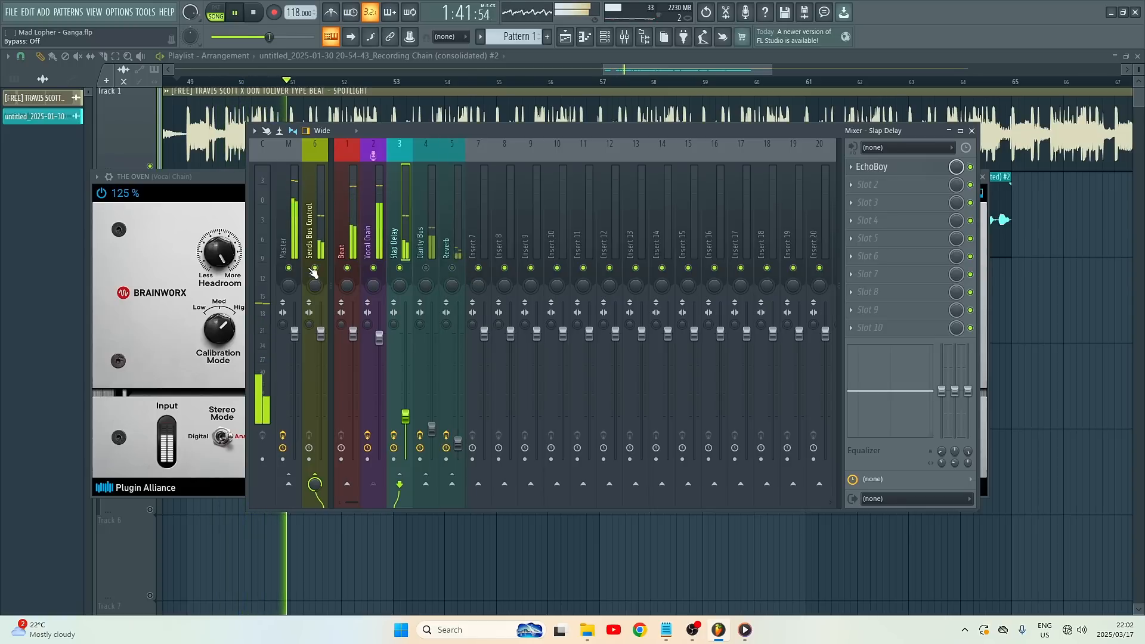
pyautogui.click(347, 267)
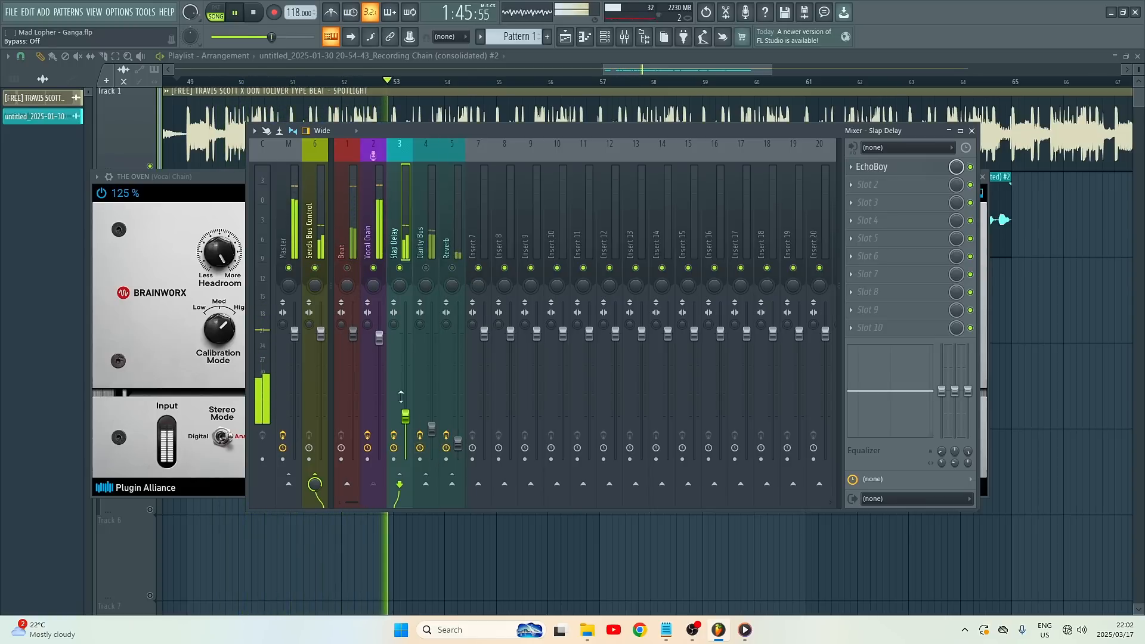
pyautogui.click(347, 268)
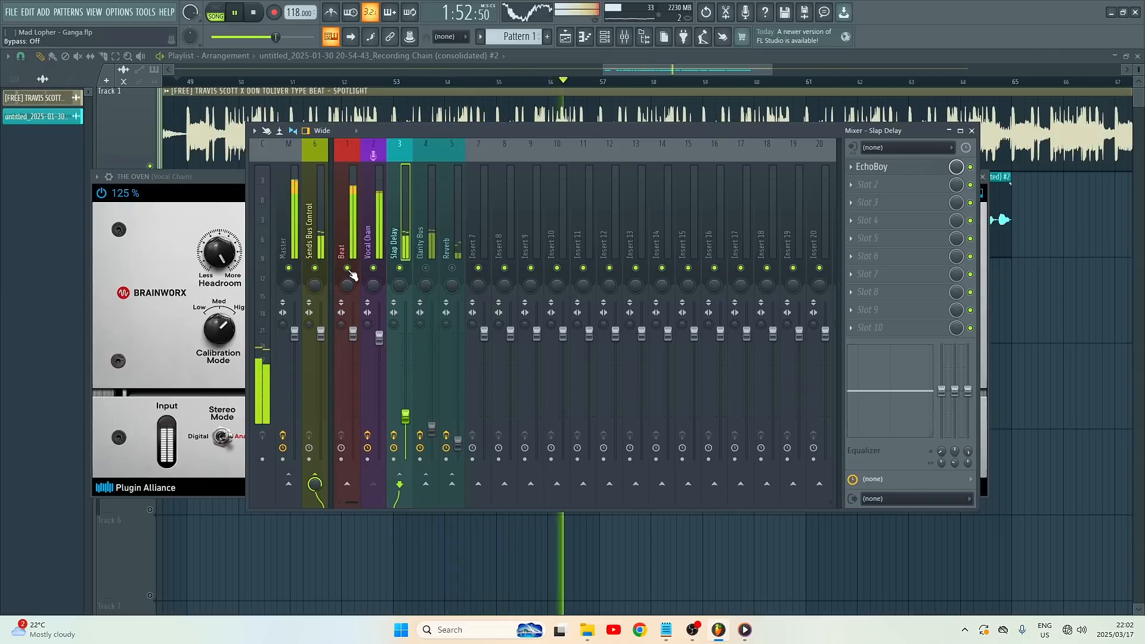
pyautogui.press('space')
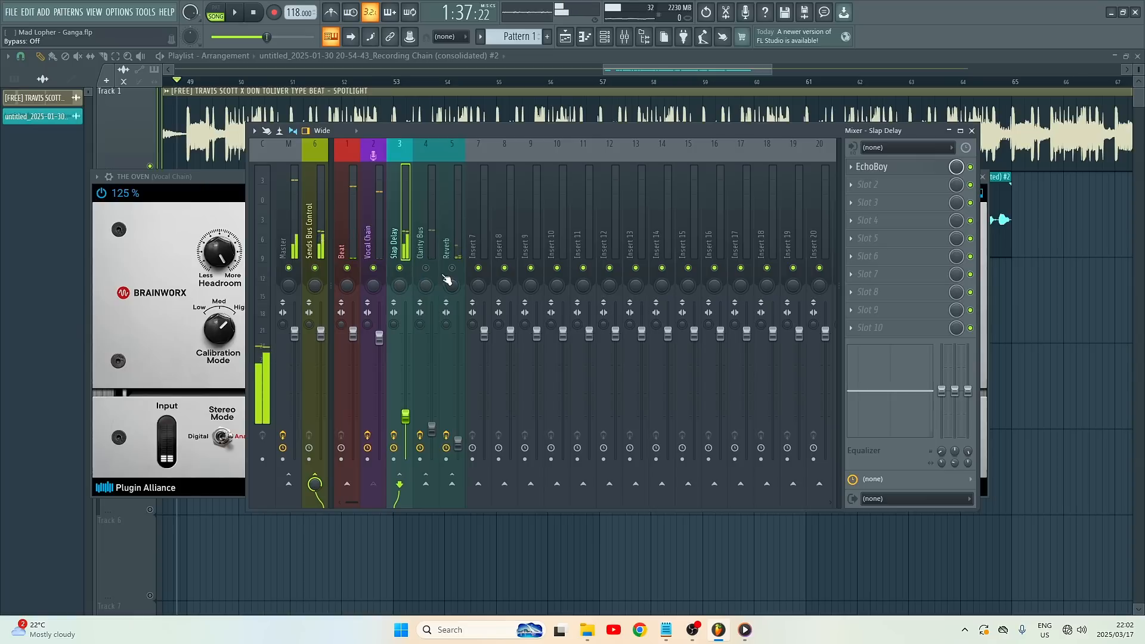
# - Open NEOLD U2A and Fresh Air on the Clarity Bus to examine their settings
pyautogui.click(418, 242)
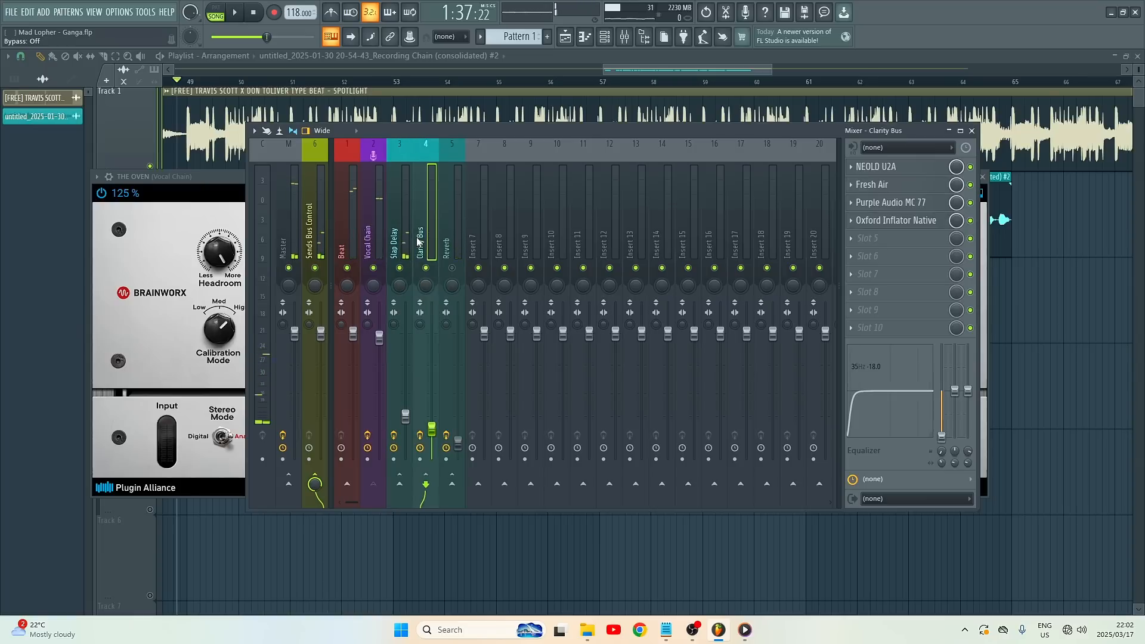
pyautogui.click(889, 168)
pyautogui.moveTo(711, 219); pyautogui.dragTo(682, 216)
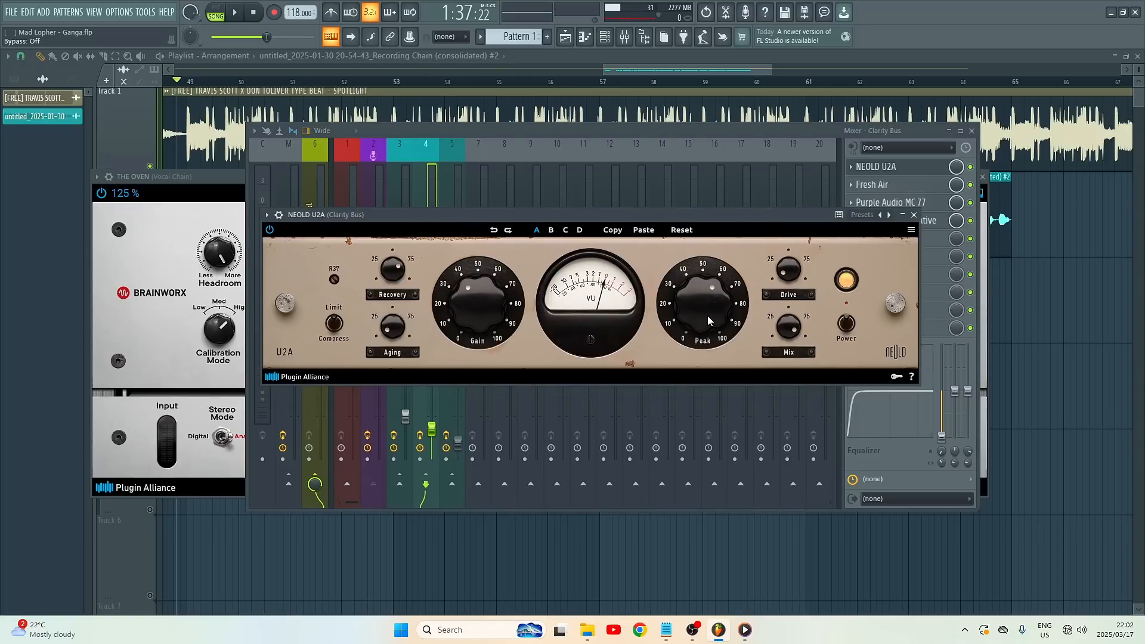
pyautogui.click(872, 185)
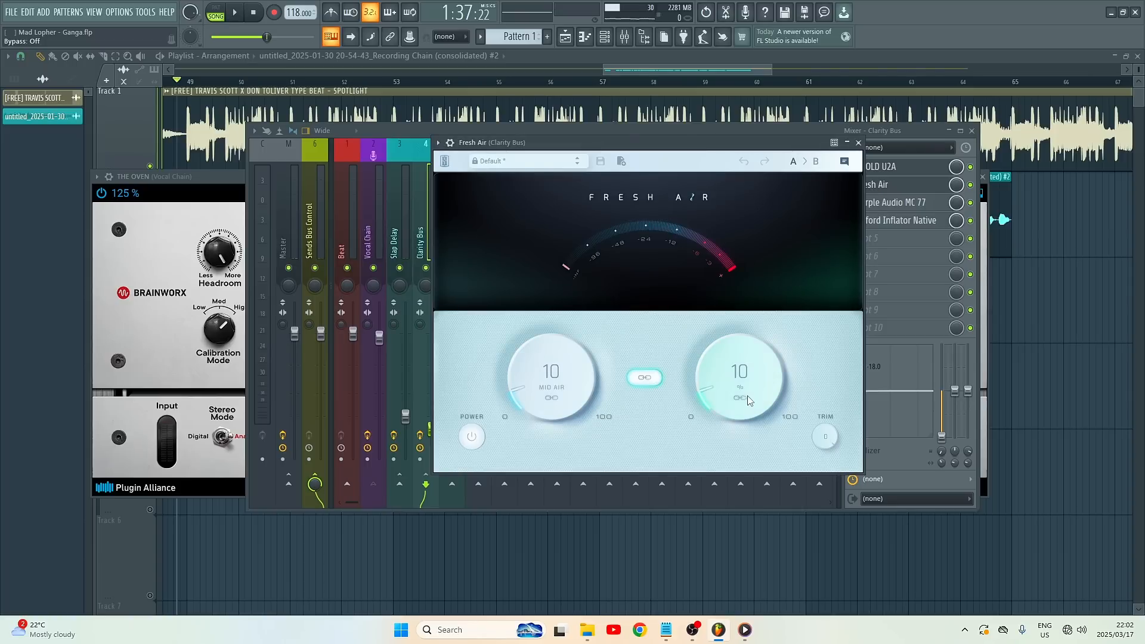
# - Open Purple Audio MC 77 and Oxford Inflator Native on the Clarity Bus to examine their settings, and return to the mixer
pyautogui.click(900, 206)
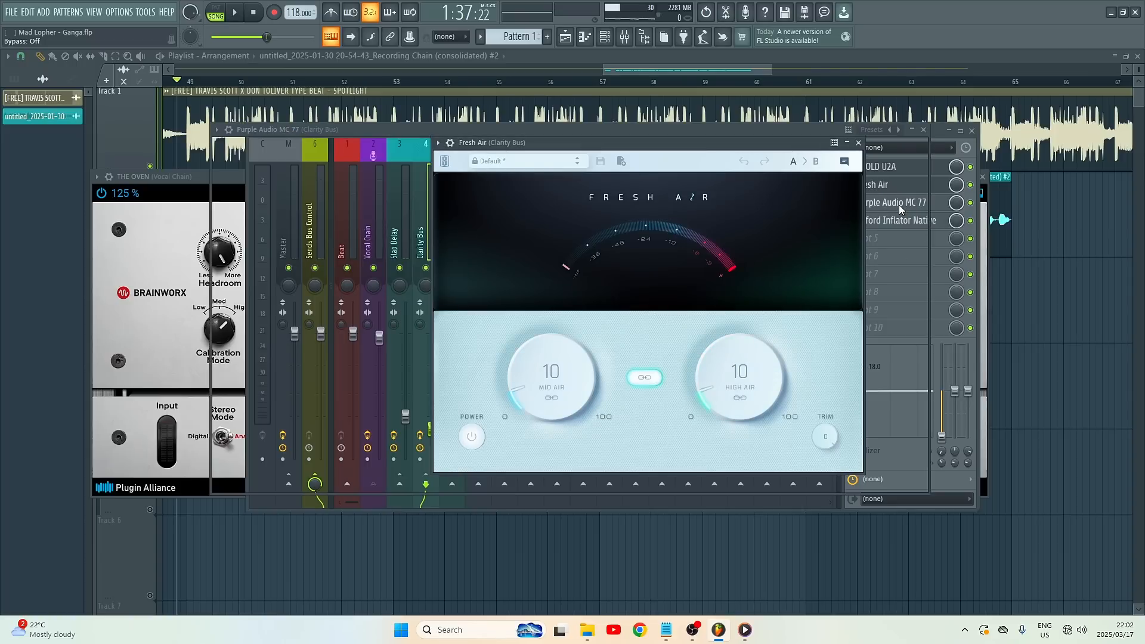
pyautogui.moveTo(672, 127); pyautogui.dragTo(753, 135)
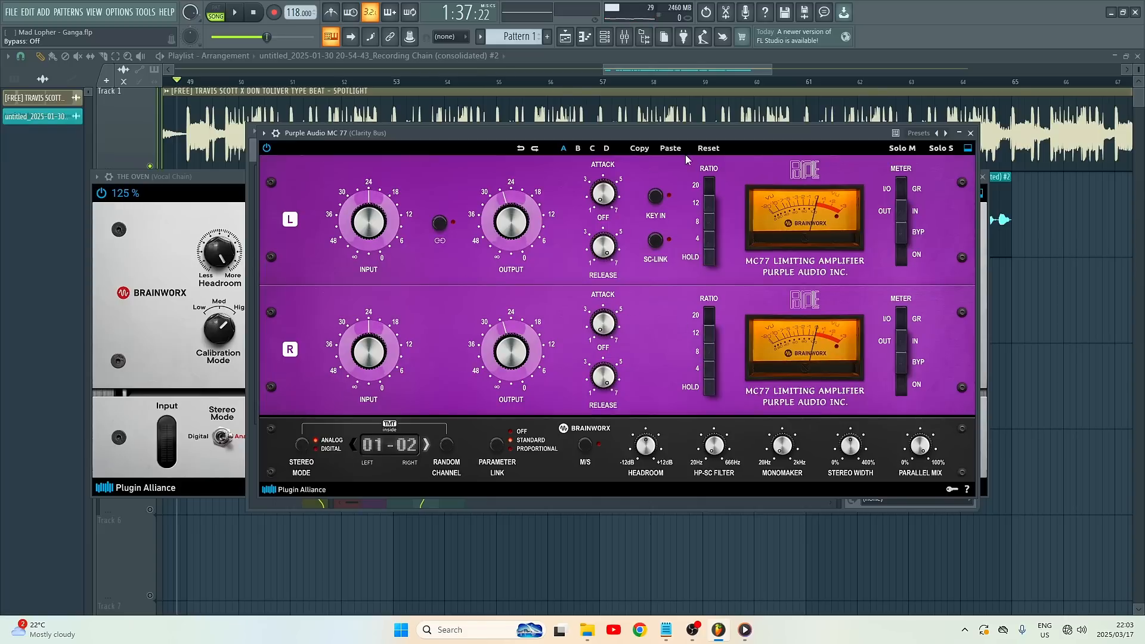
pyautogui.click(970, 133)
pyautogui.click(898, 224)
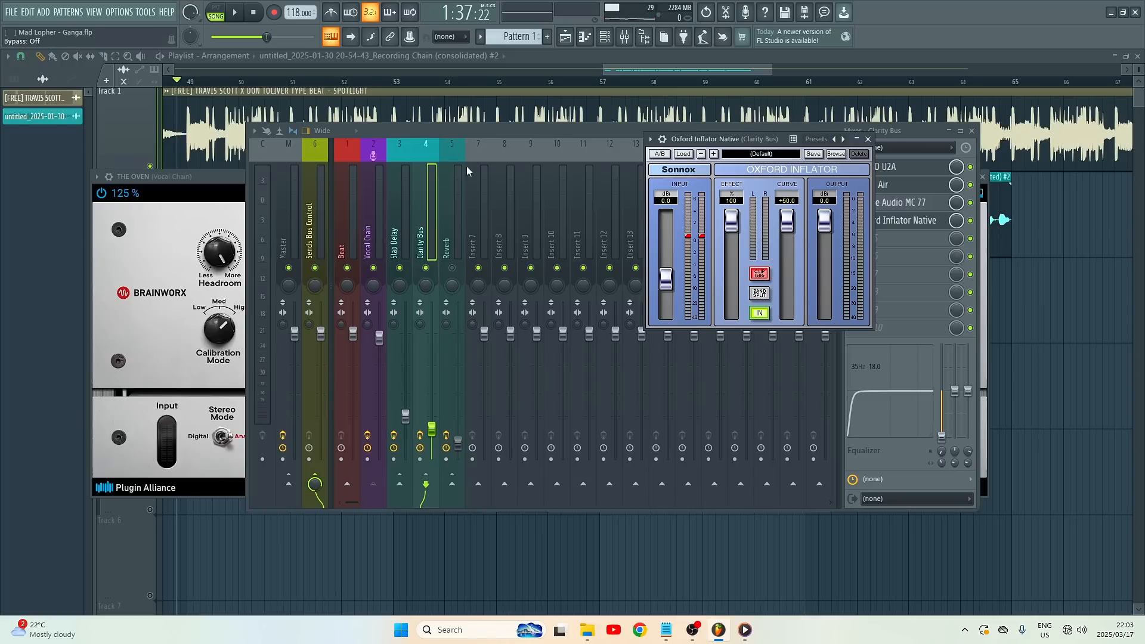
pyautogui.click(517, 129)
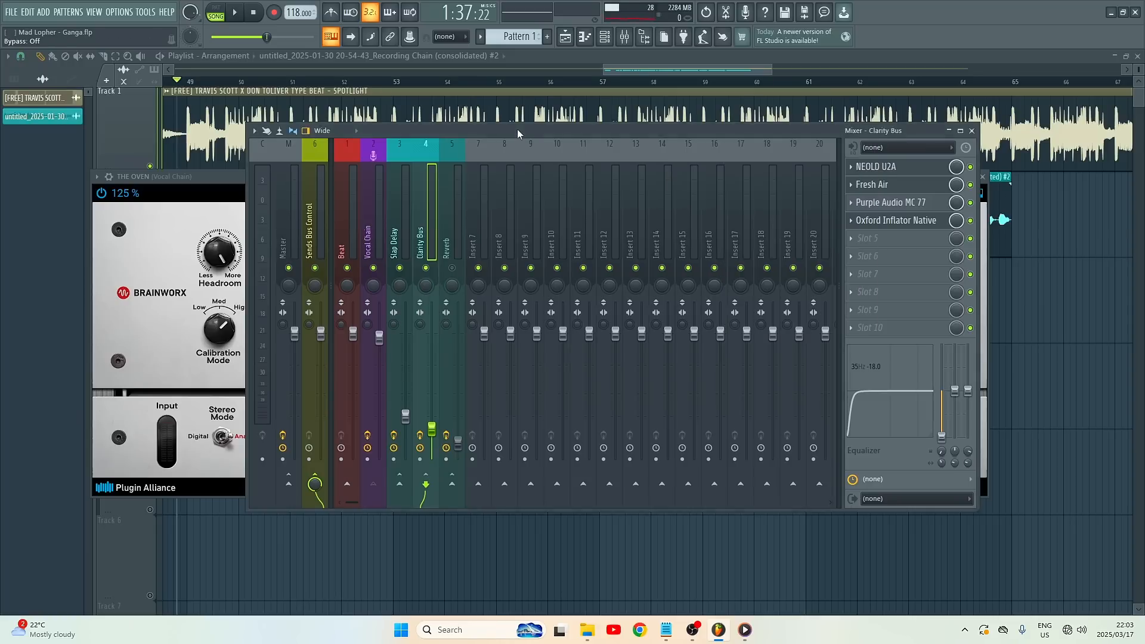
# - Copy the Clarity Bus fader value, audition the bus with its fader raised, paste the copied 19% value back, and stop playback
pyautogui.rightClick(432, 428)
pyautogui.click(484, 570)
pyautogui.press('space')
pyautogui.moveTo(431, 429); pyautogui.dragTo(432, 374)
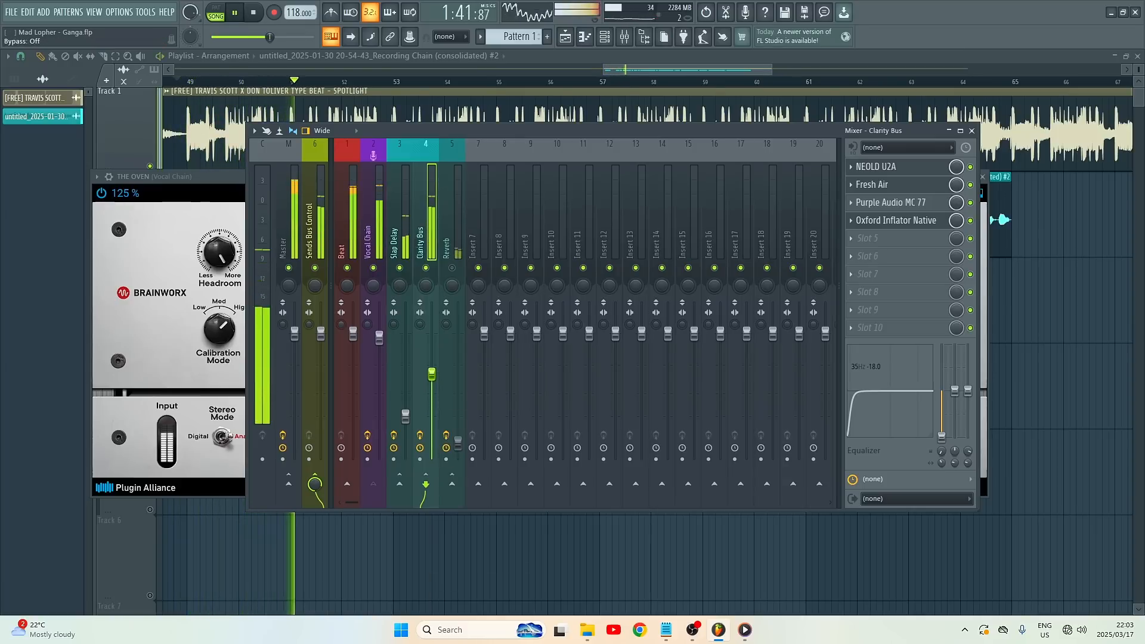
pyautogui.rightClick(432, 375)
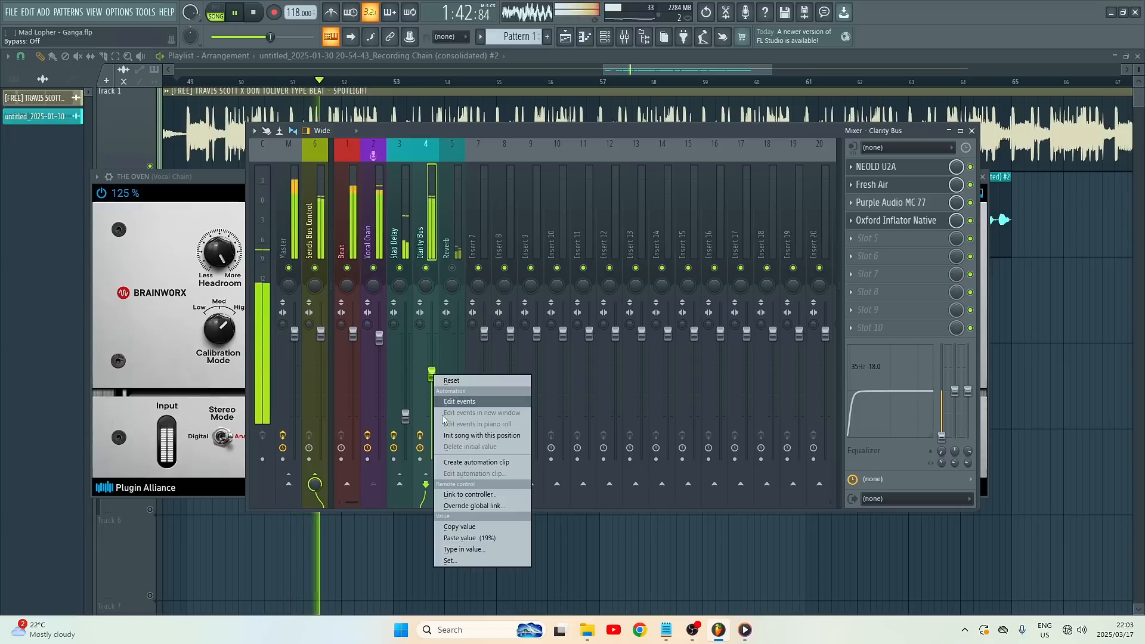
pyautogui.click(484, 537)
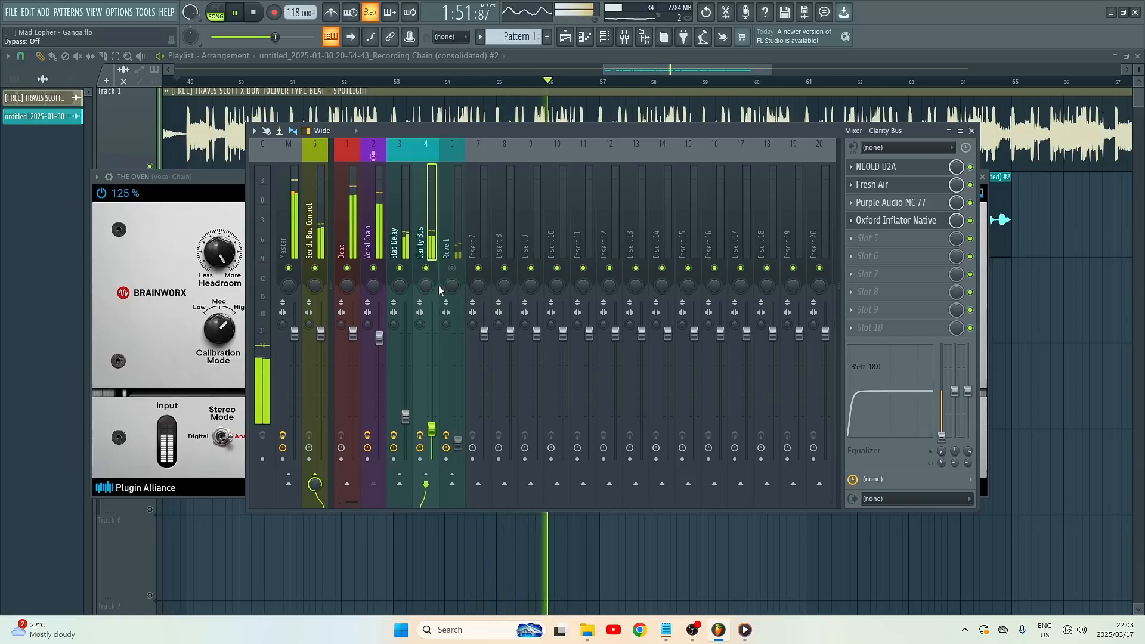
pyautogui.press('space')
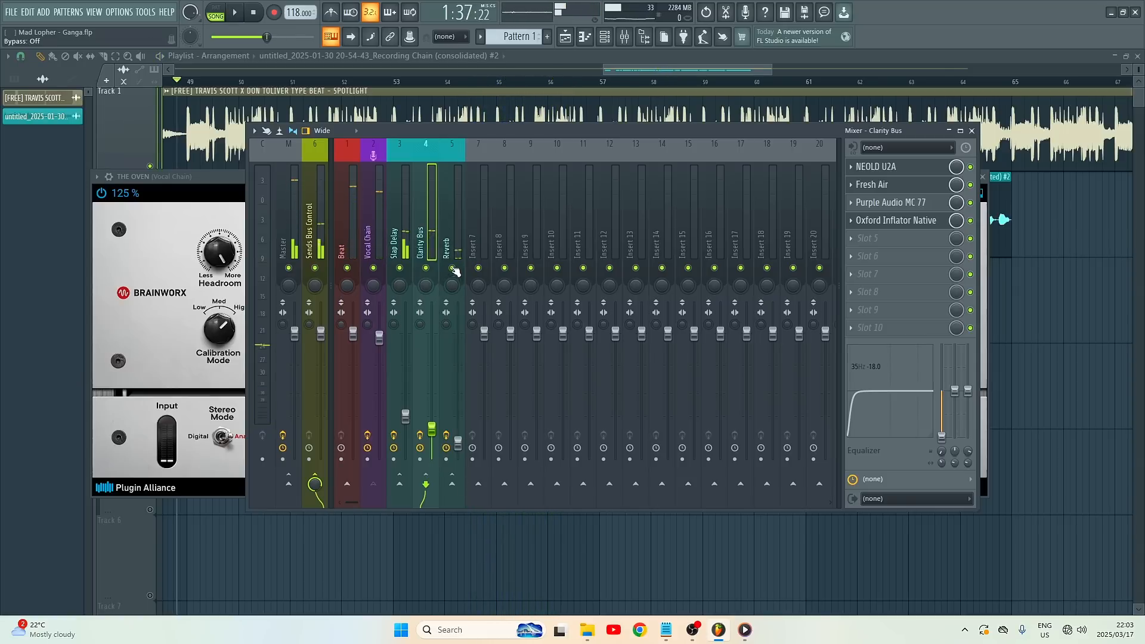
# - Open Rev LX-24 on the Reverb track and move its window clear of the send channels
pyautogui.click(455, 251)
pyautogui.click(897, 171)
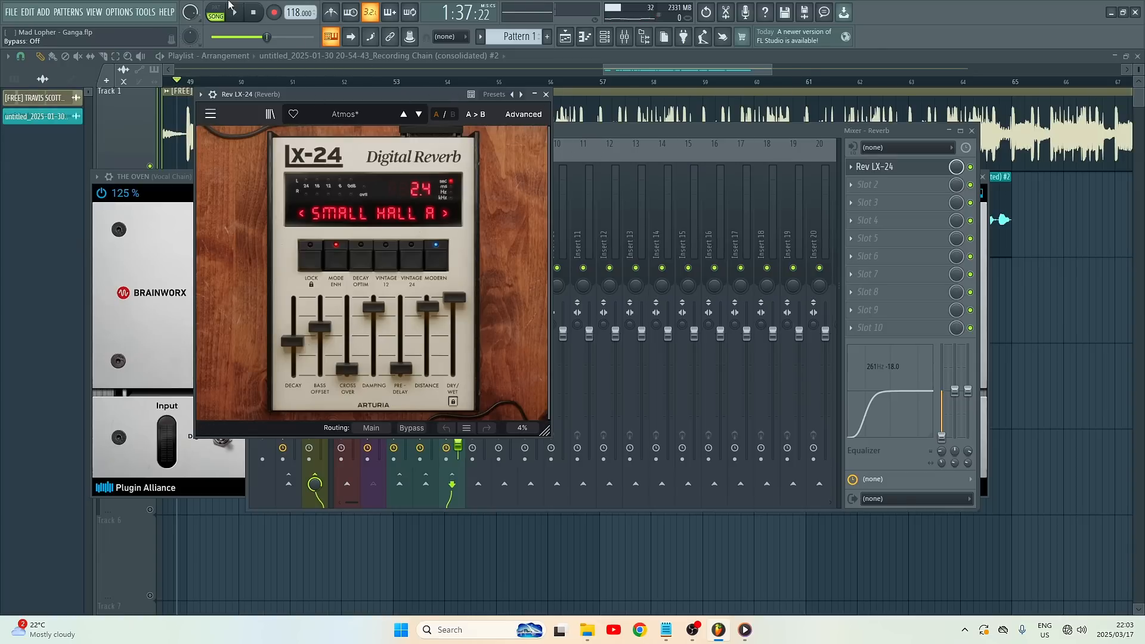
pyautogui.moveTo(381, 93); pyautogui.dragTo(788, 112)
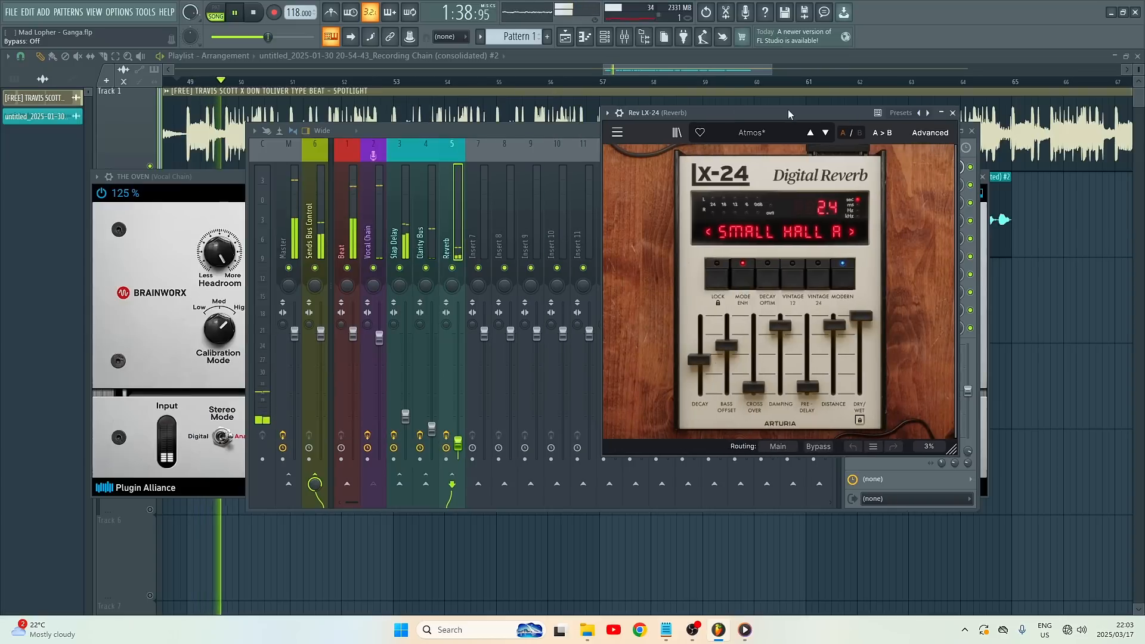
# - Copy the Reverb fader value, audition the reverb with its fader raised, paste the copied 10% value back, and stop playback
pyautogui.rightClick(457, 442)
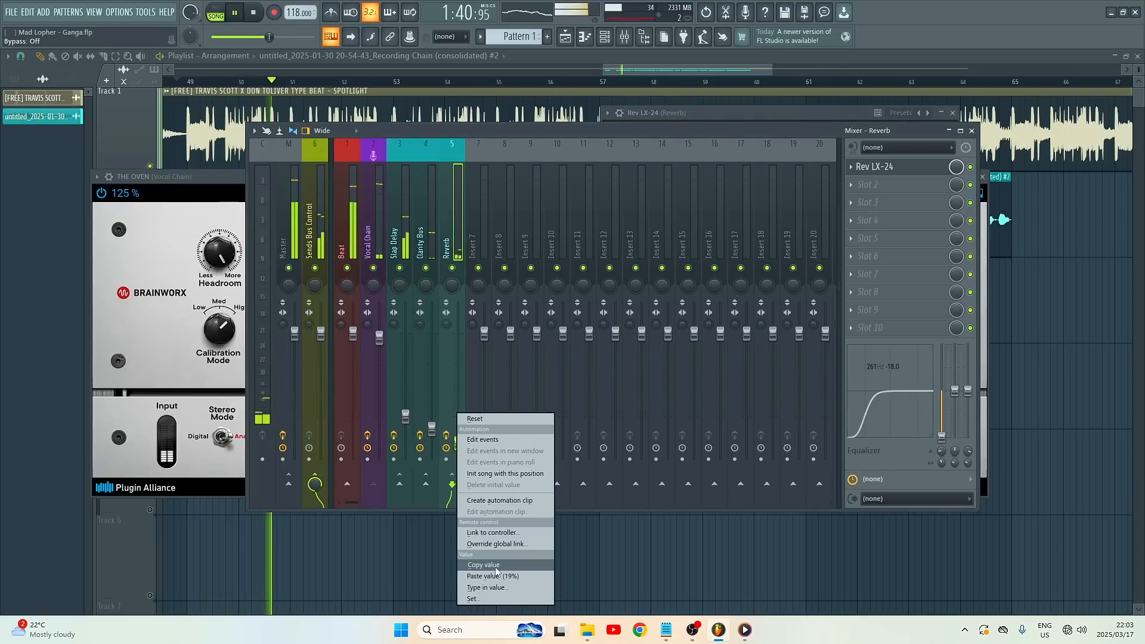
pyautogui.click(481, 564)
pyautogui.moveTo(459, 444); pyautogui.dragTo(460, 353)
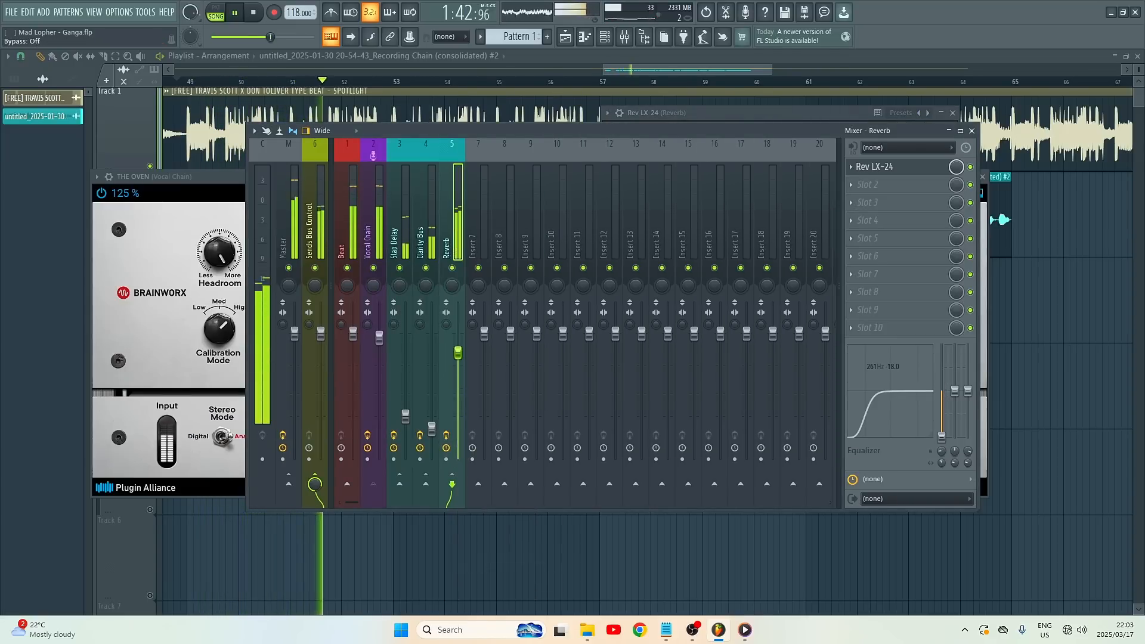
pyautogui.rightClick(459, 354)
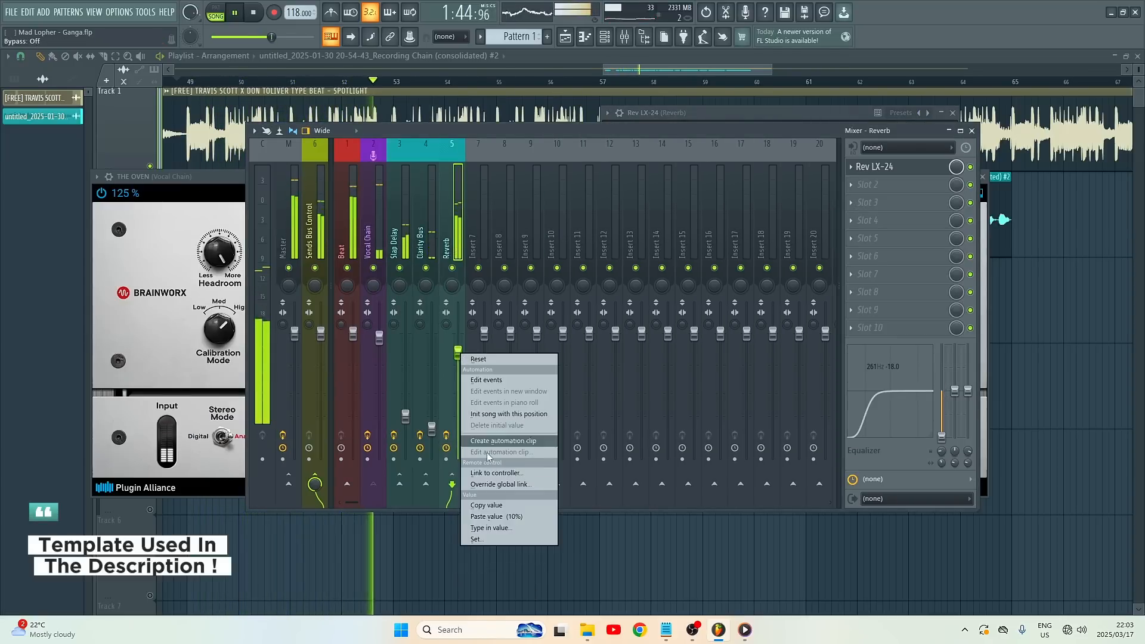
pyautogui.click(505, 517)
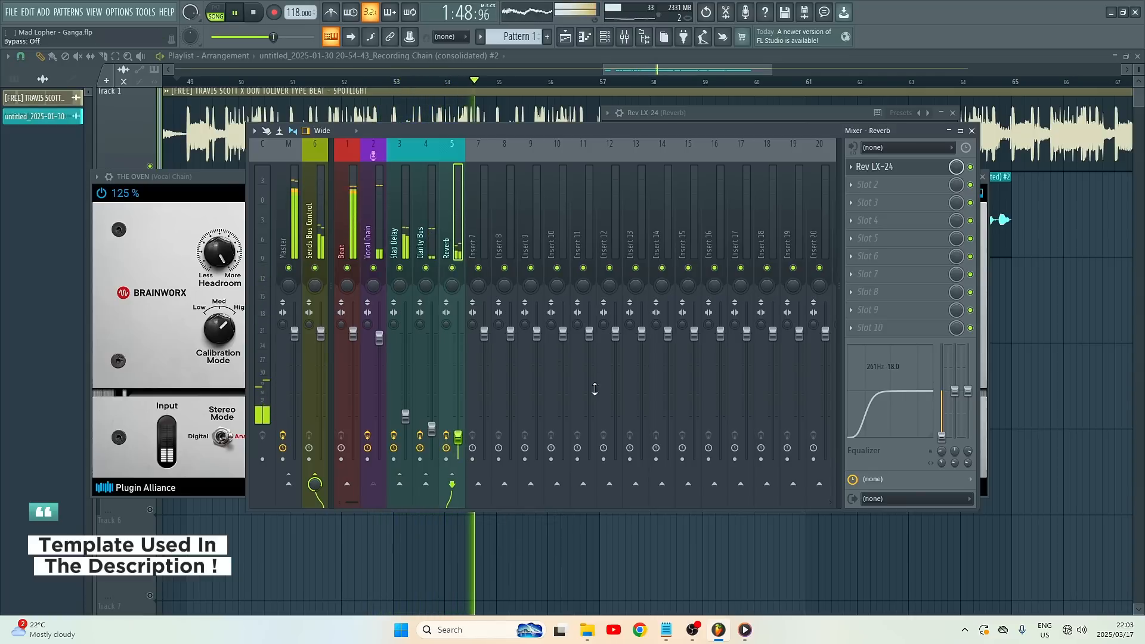
pyautogui.press('space')
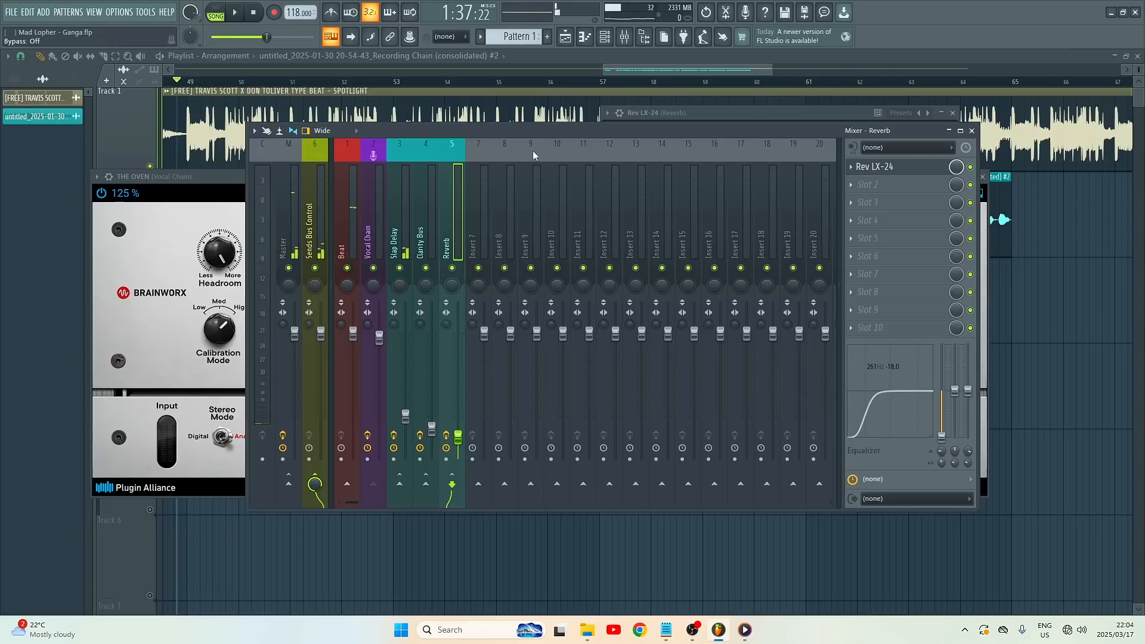
# - Play the full mix with all three sends active, muting and unmuting the Beat track to compare the vocal alone
pyautogui.press('space')
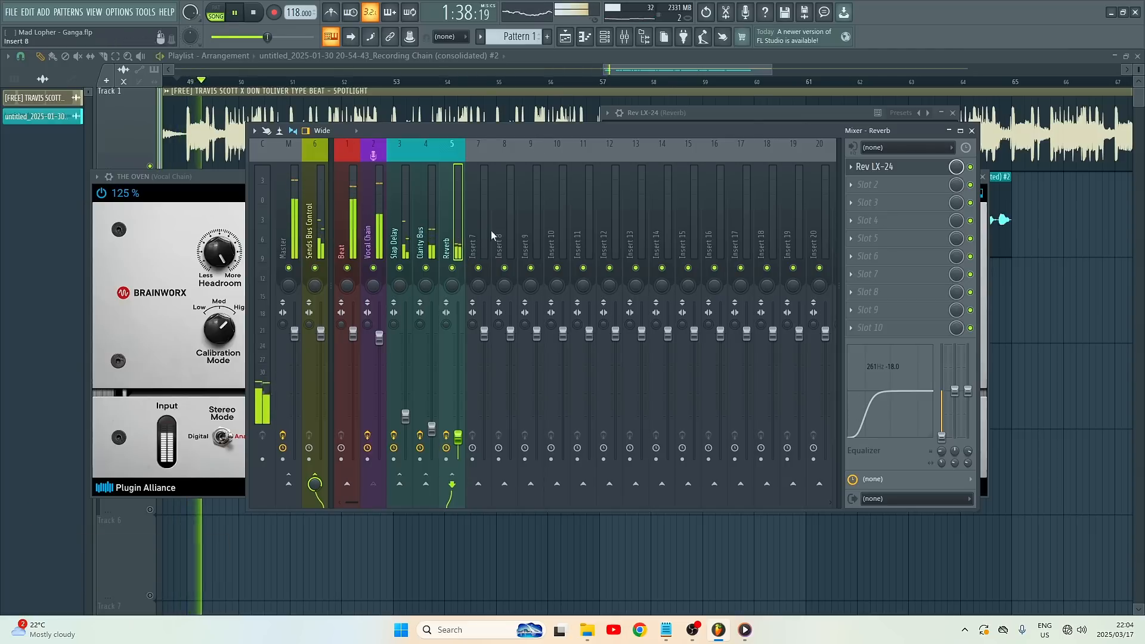
pyautogui.click(351, 270)
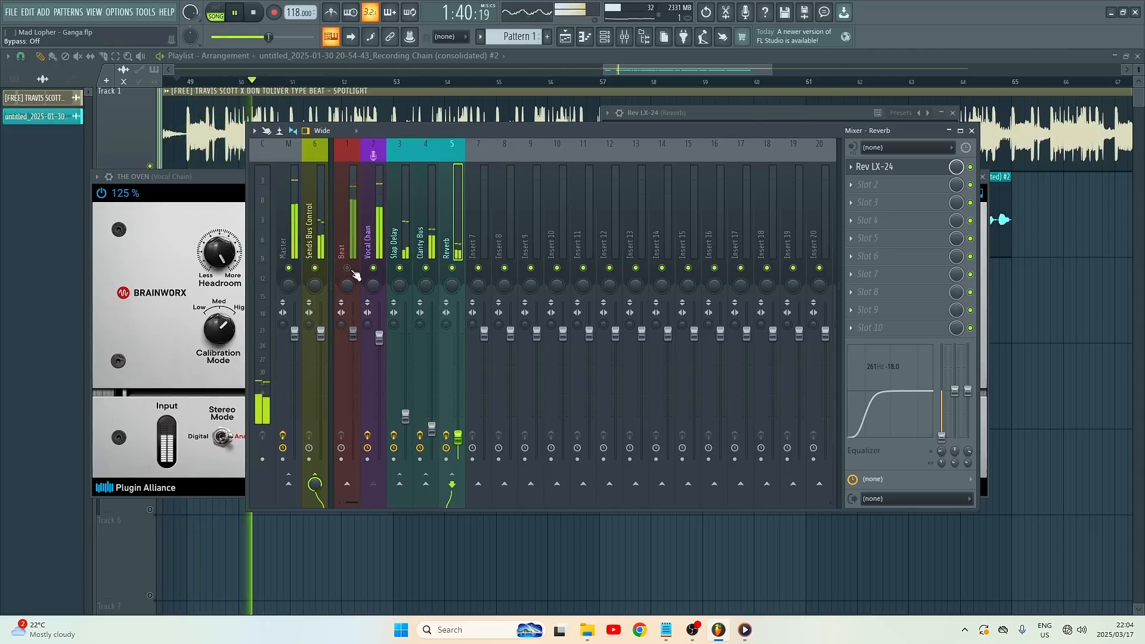
pyautogui.click(351, 270)
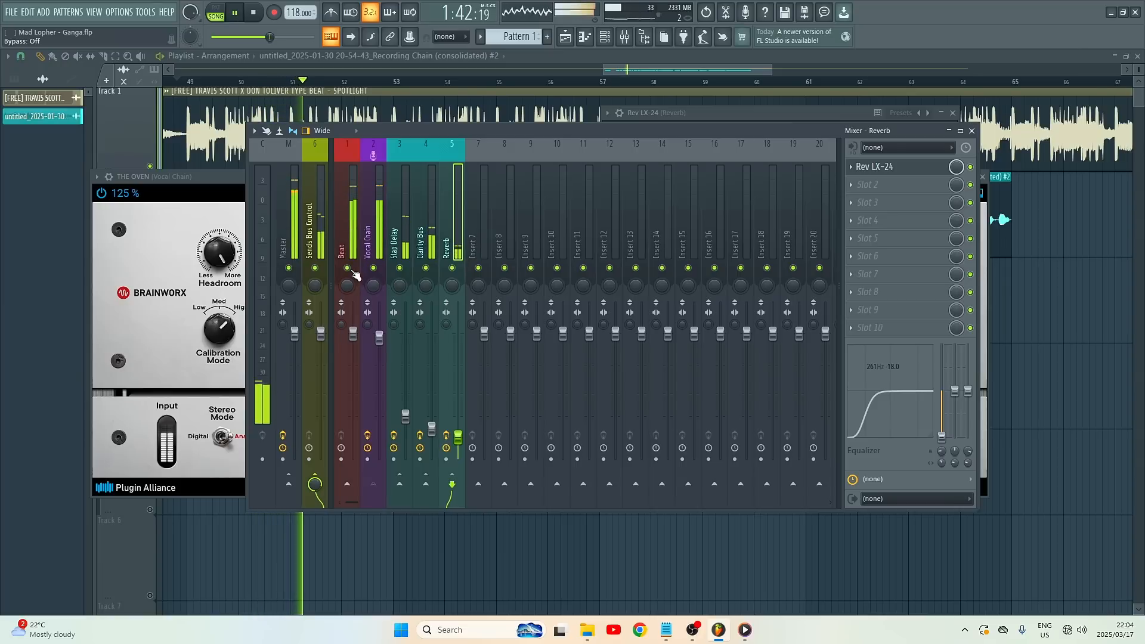